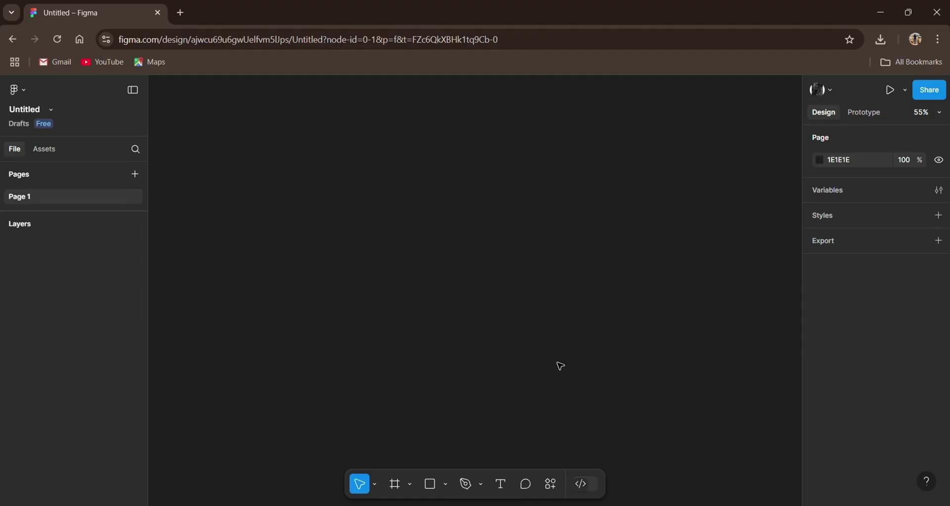
Create a MacBook Pro 16" frame and give it a diagonal gradient fill.
key("f")
left_click(836, 259)
scroll(817, 396, "down", 1)
left_click(821, 422)
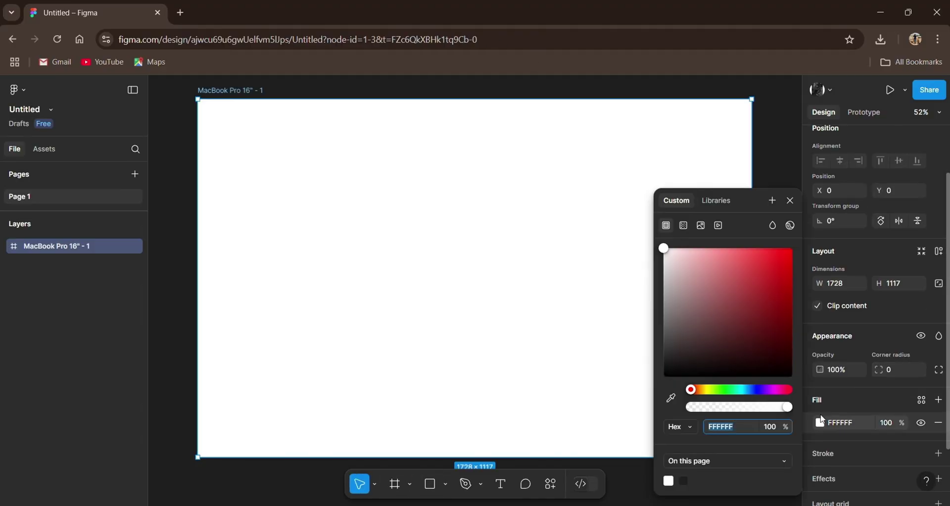
left_click(683, 225)
left_click_drag(484, 101, 273, 145)
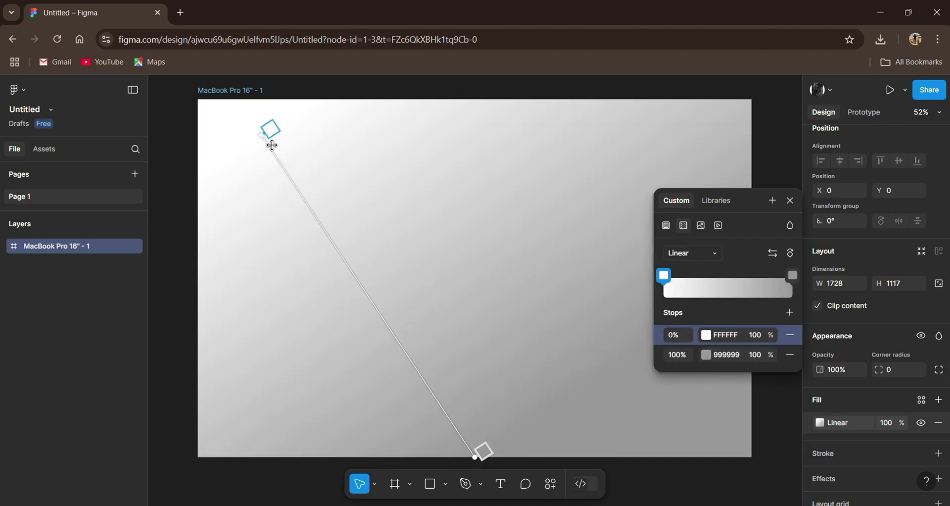
left_click_drag(483, 451, 724, 433)
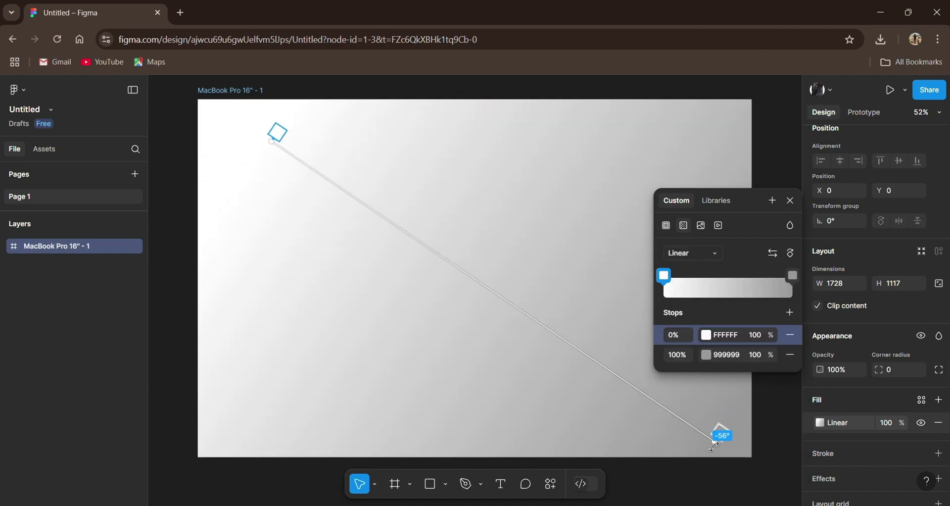
Make the frame's gradient radial, centred upper left, starting from dark purple 261F46.
left_click(693, 253)
left_click(692, 265)
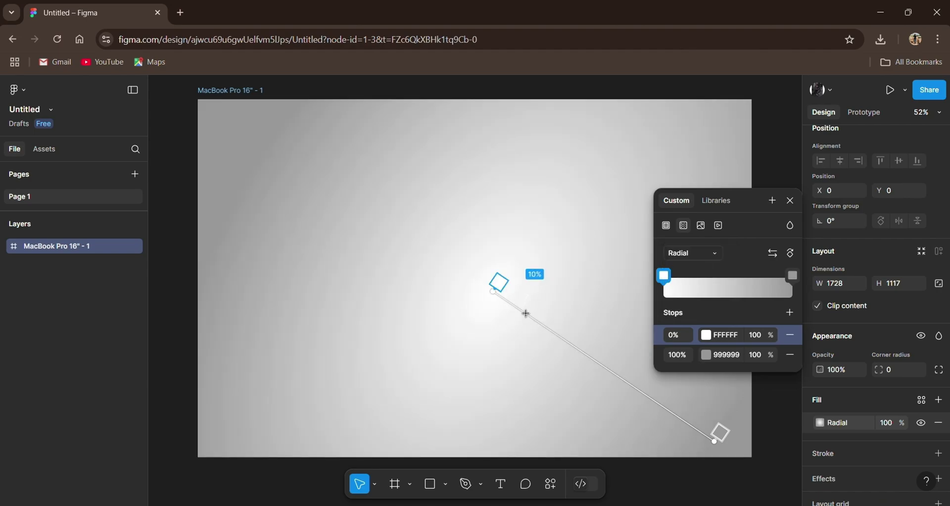
left_click_drag(502, 301, 272, 166)
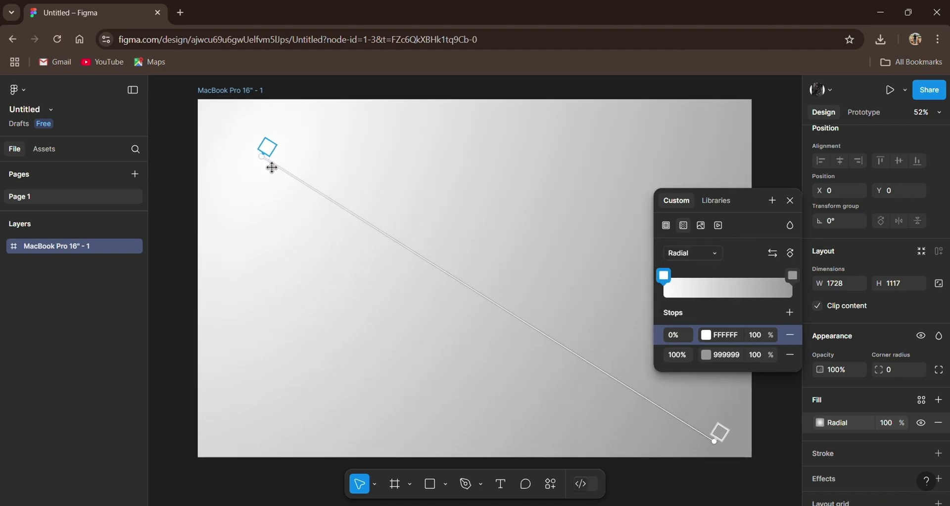
left_click(744, 336)
type("61F4")
key("Return")
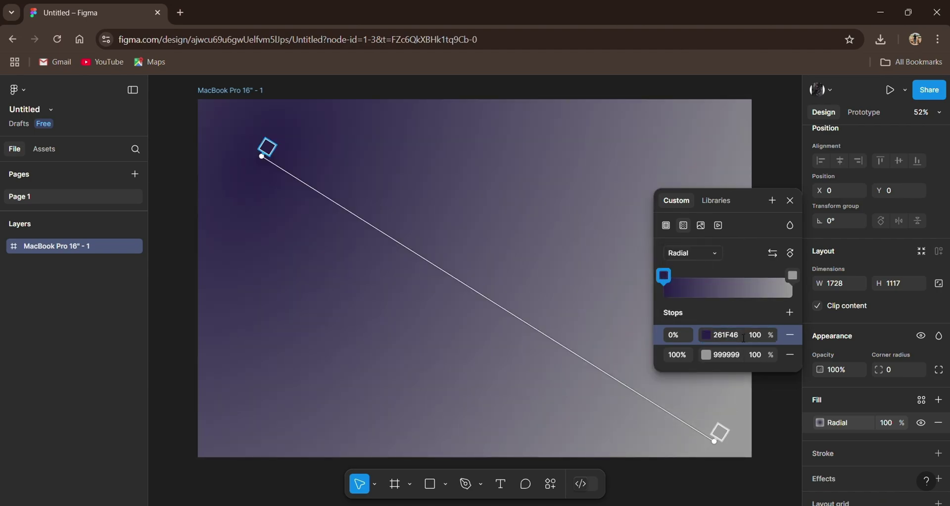
Set the gradient's end colour to muted blue 325783 and shift its centre up-right.
left_click(737, 354)
type("051D3")
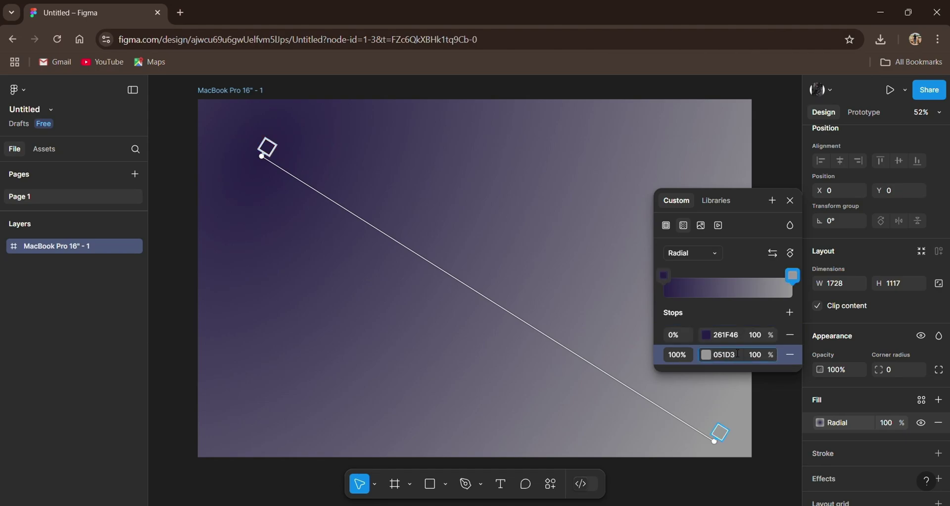
type("A")
key("Return")
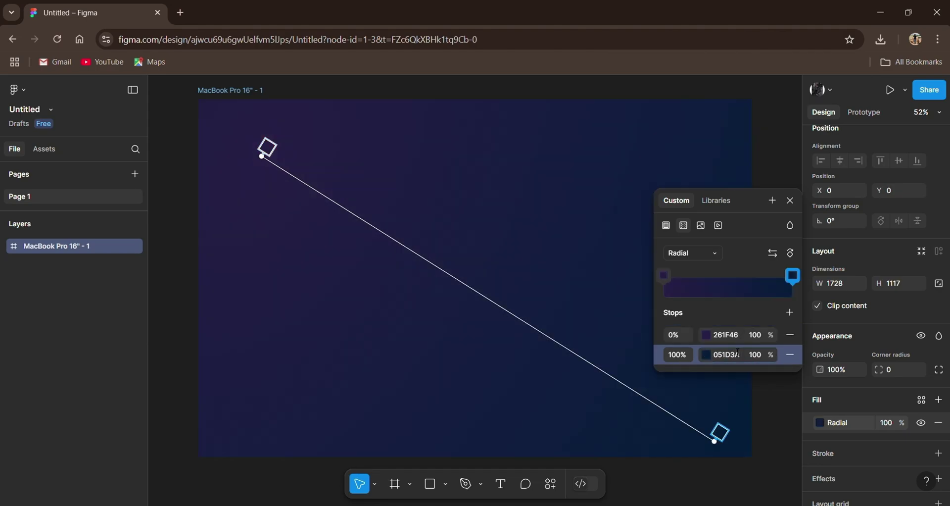
left_click(710, 359)
left_click_drag(613, 333, 595, 310)
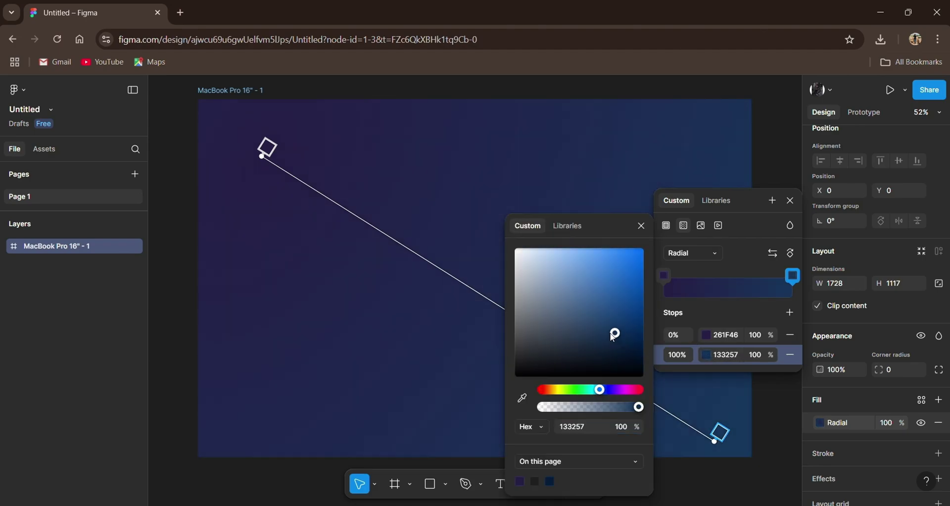
left_click_drag(271, 166, 321, 120)
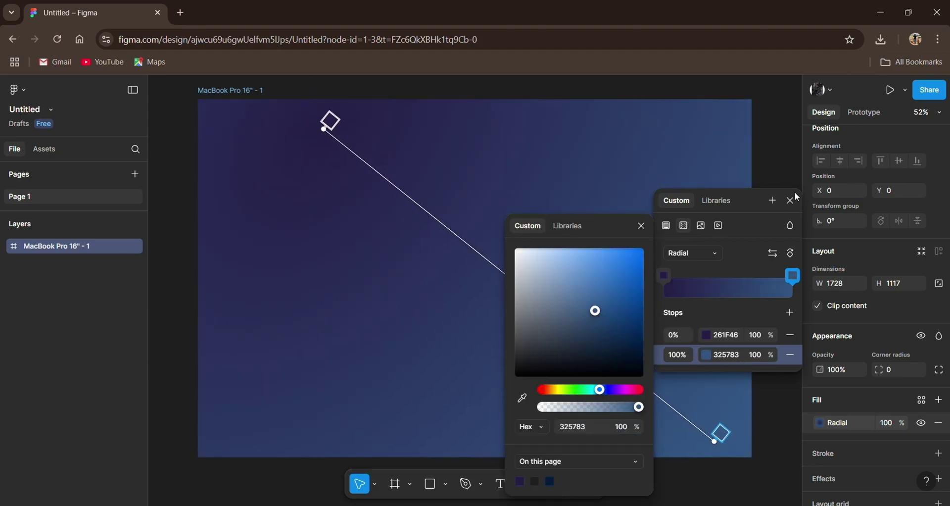
key("Escape")
scroll(735, 270, "right", 3)
scroll(512, 143, "right", 6)
Draw a tall rectangle right of the frame and round it into a 134-wide pill.
key("r")
left_click_drag(499, 123, 551, 349)
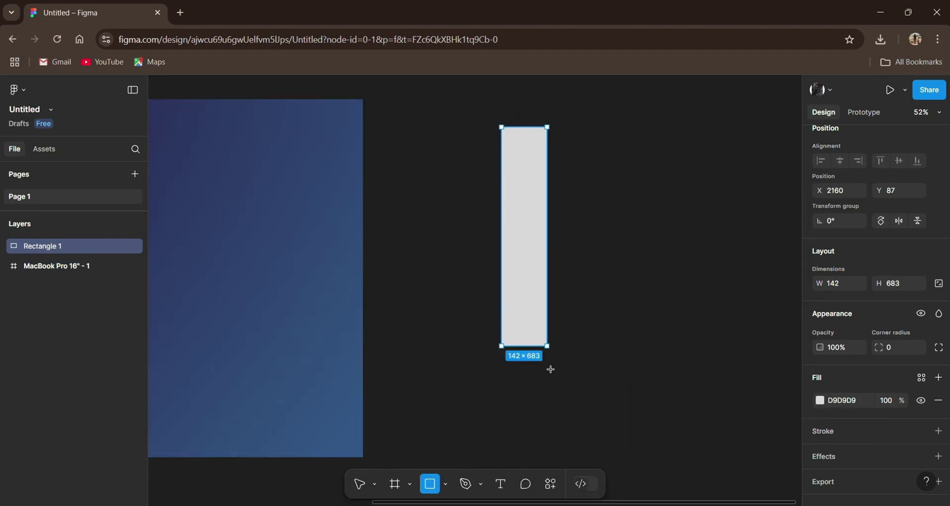
mouse_move(536, 295)
left_mouse_down()
mouse_move(531, 270)
mouse_move(554, 267)
mouse_move(536, 267)
left_mouse_up()
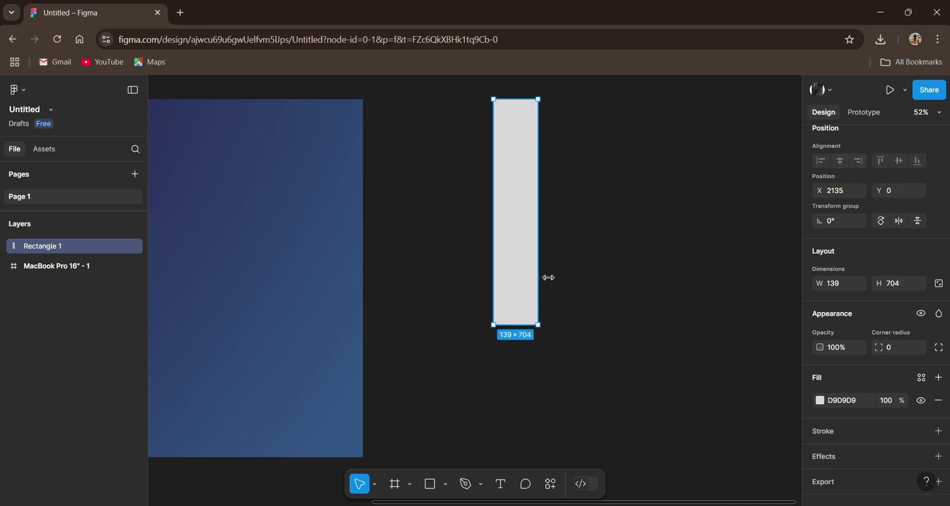
left_click_drag(878, 347, 611, 328)
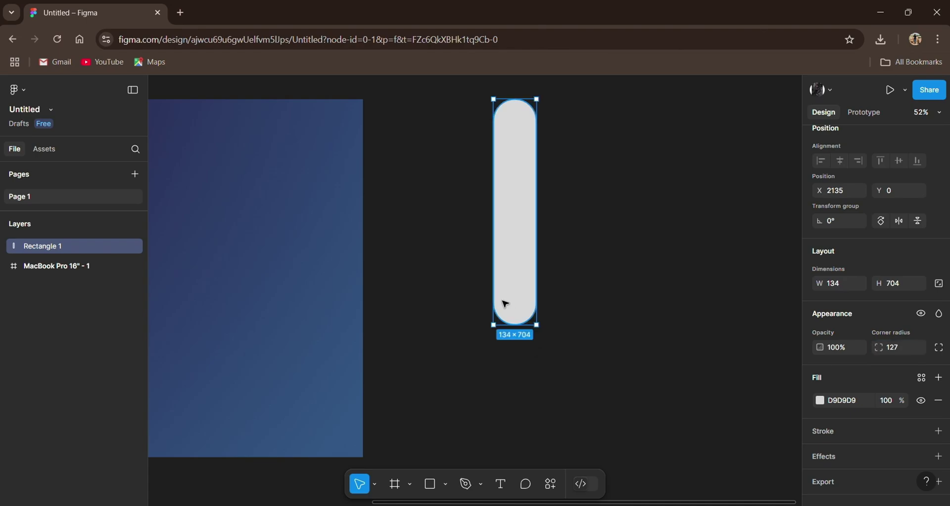
Add a 135×135 square, rounded into a circle, on the pill's base.
key("r")
left_click_drag(493, 357, 545, 411)
left_click(847, 283)
type("135")
key("Return")
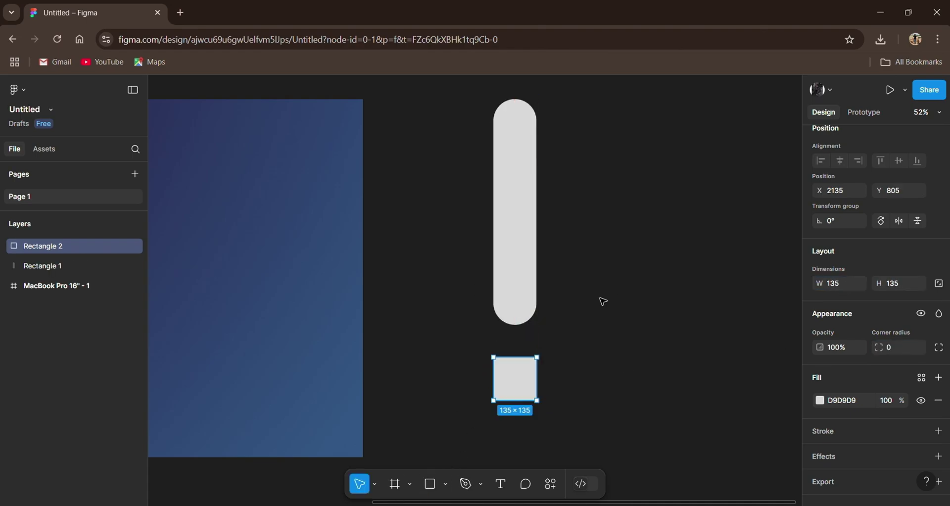
left_click_drag(878, 346, 328, 341)
left_click_drag(525, 392, 520, 323)
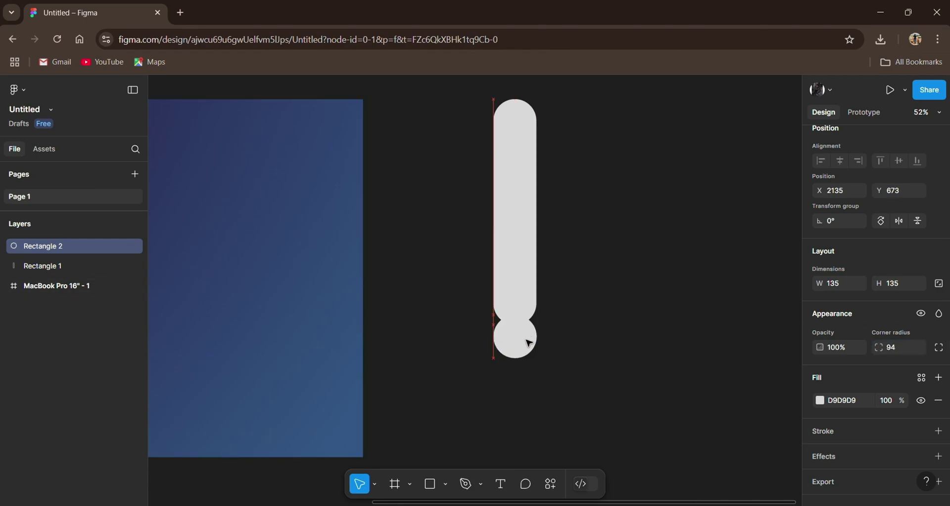
left_click(820, 401)
Turn the circle's fill into a gradient with an added middle stop at 51%.
left_click(683, 225)
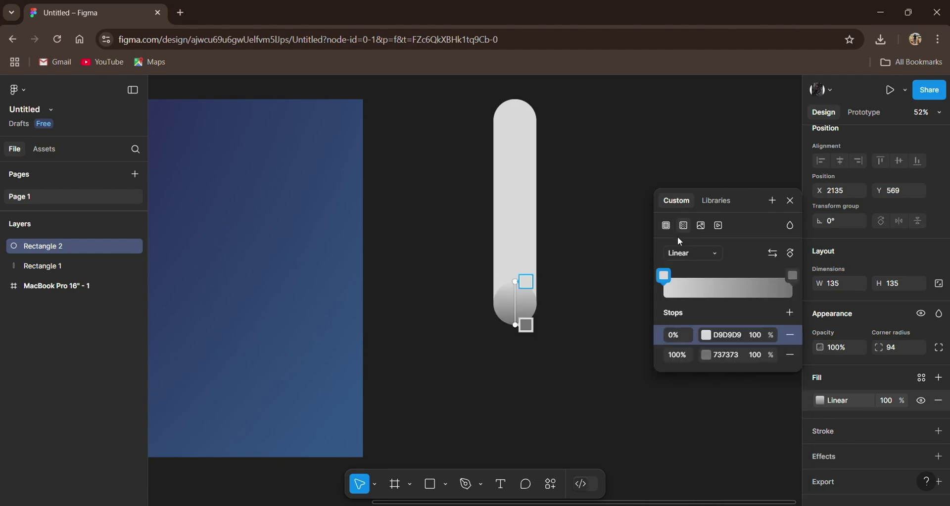
mouse_move(789, 276)
left_mouse_down()
mouse_move(740, 276)
mouse_move(778, 276)
left_mouse_up()
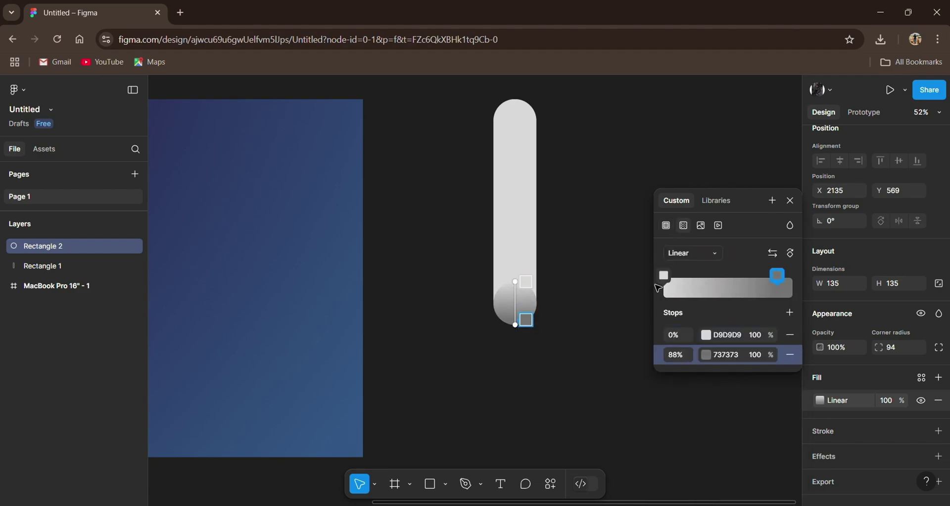
left_click(790, 312)
left_click_drag(778, 276, 794, 278)
left_click_drag(720, 275, 729, 286)
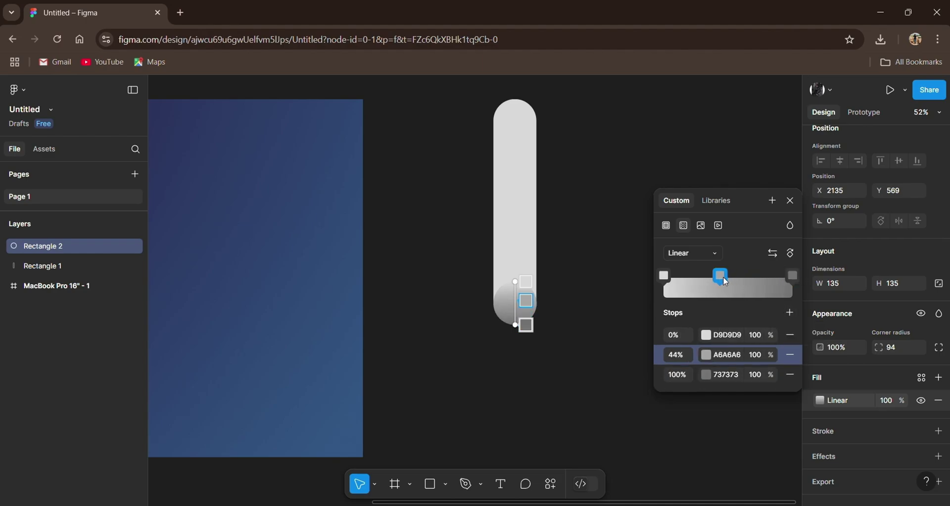
Set the circle's gradient stops to E7D0D0, 5E50BA and 120E25.
left_click(741, 336)
type("E7D0D0")
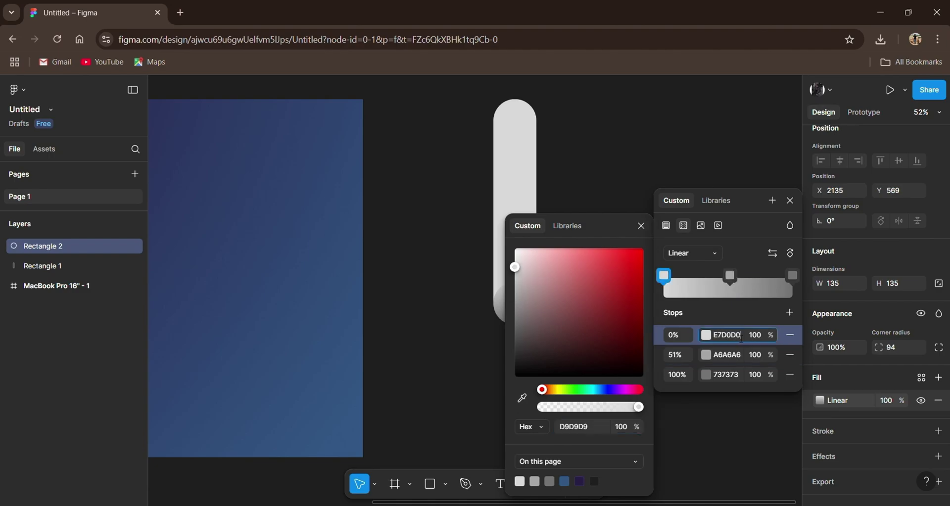
left_click(745, 358)
type("5E50BA")
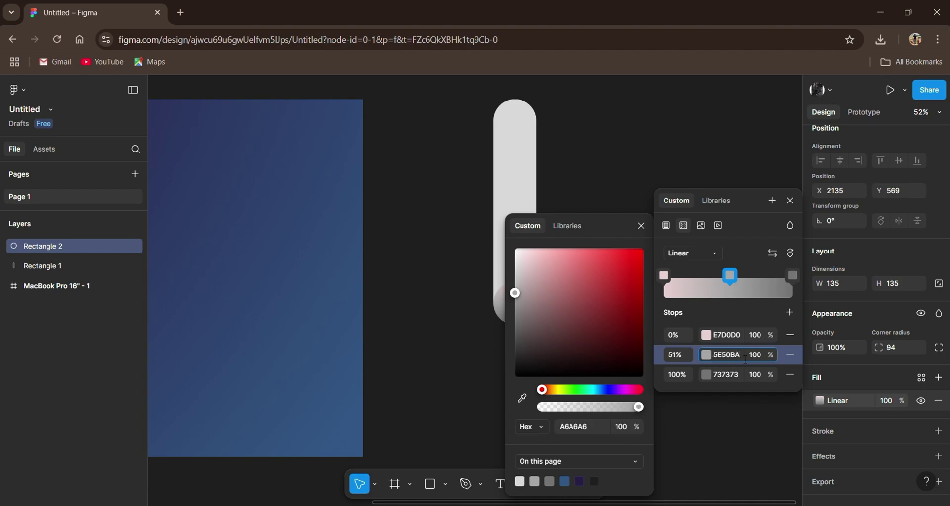
key("Return")
left_click(745, 342)
left_click(745, 376)
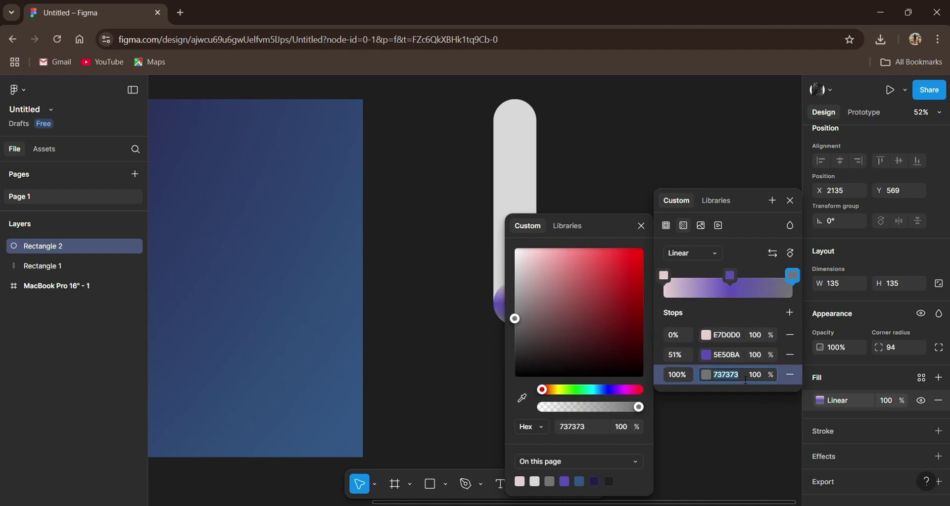
type("120E25")
key("Return")
Make the circle's gradient radial, reposition it, and duplicate the circle.
left_click_drag(627, 214, 399, 218)
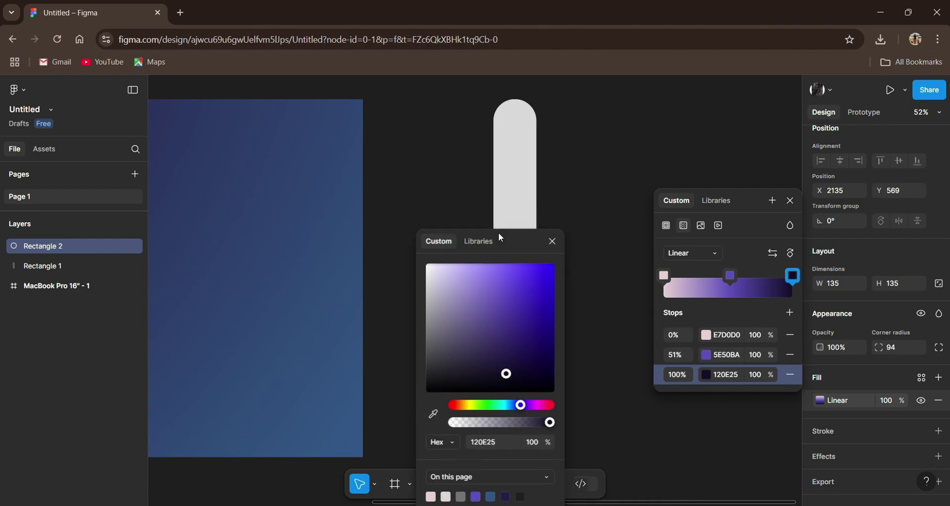
left_click(526, 281)
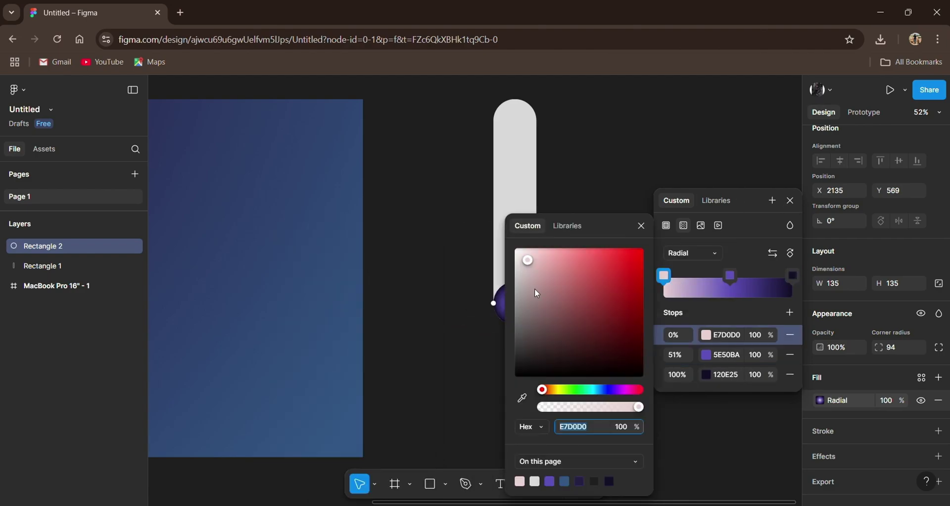
mouse_move(526, 281)
left_mouse_down()
mouse_move(544, 299)
mouse_move(494, 342)
left_mouse_up()
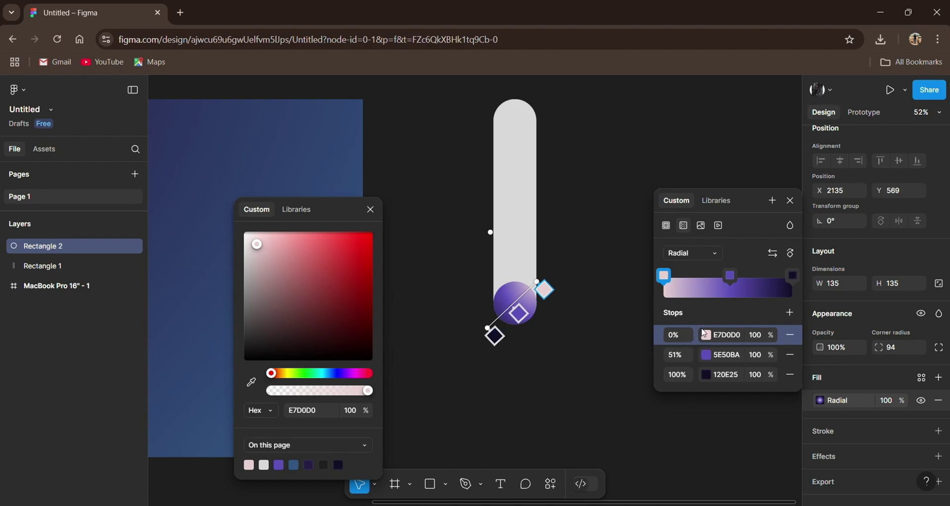
key("Escape")
left_click(519, 250)
key("ctrl+v")
Paste another circle copy and try a three-stop radial gradient ending in 120E25 on the pill.
key("ctrl+v")
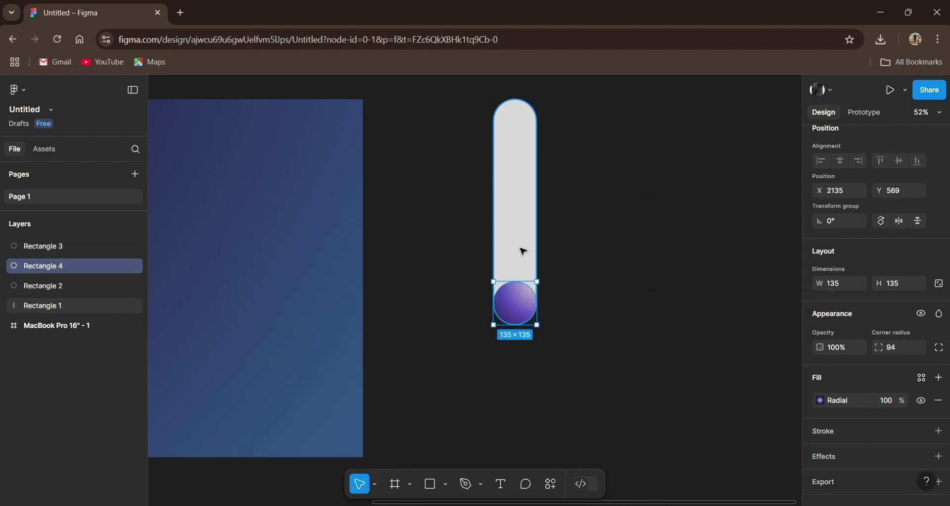
key("ctrl+v")
left_click(523, 251)
left_click(819, 399)
left_click(683, 225)
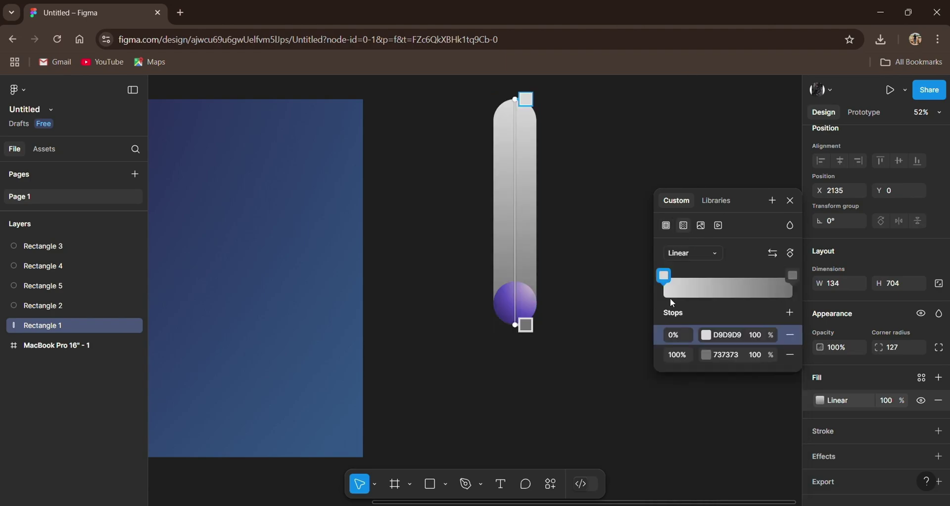
left_click(693, 253)
left_click(693, 267)
left_click(790, 312)
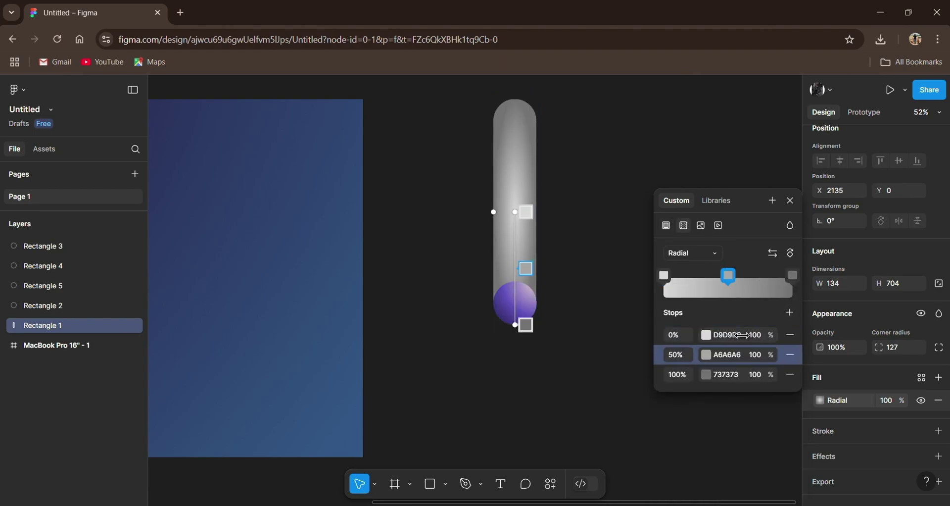
left_click(746, 335)
type("E7D0D0")
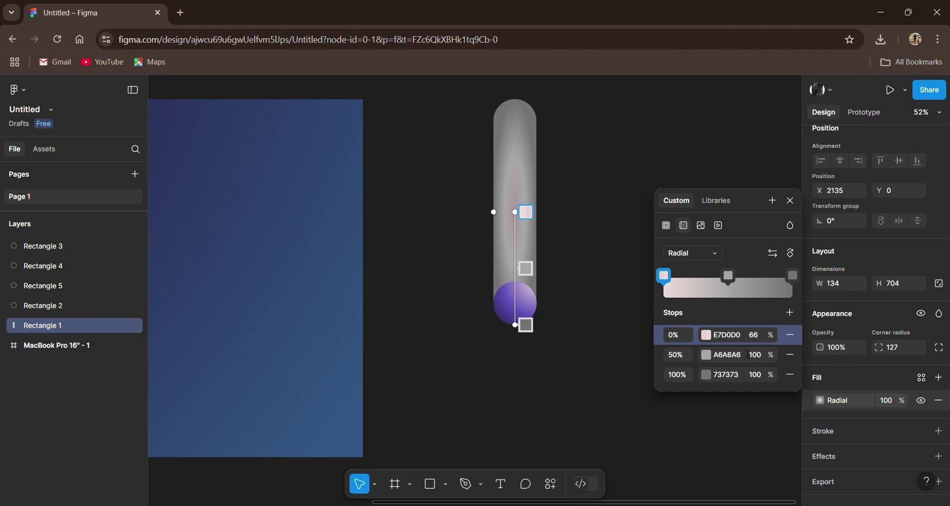
left_click(746, 354)
type("5E50B")
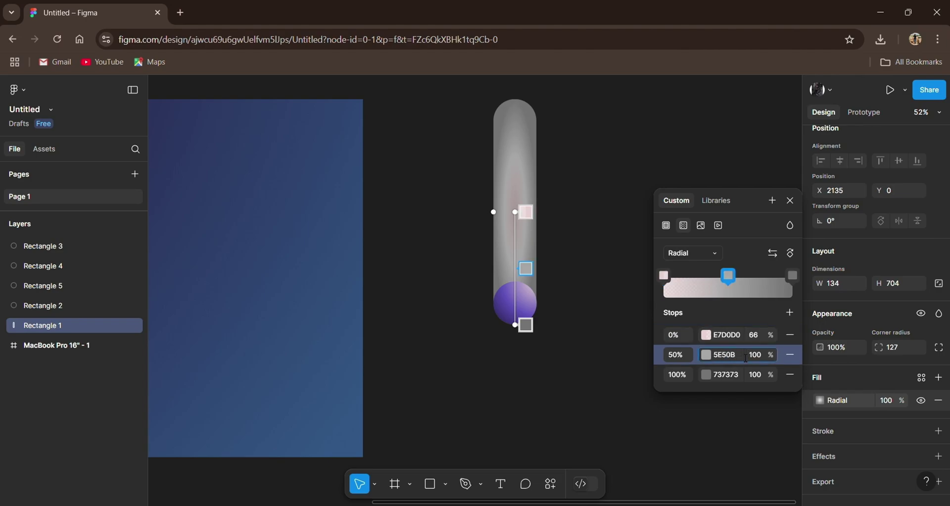
type("A")
left_click(738, 377)
type("120E25")
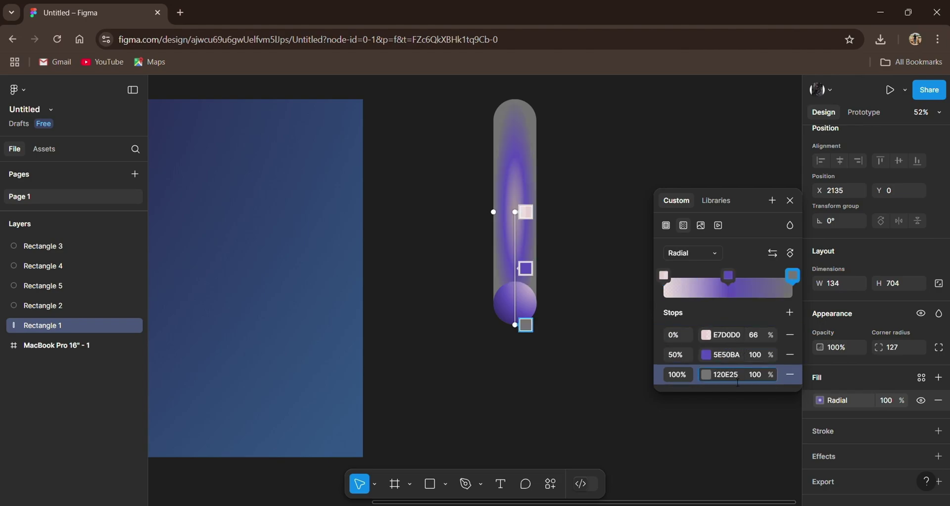
key("Return")
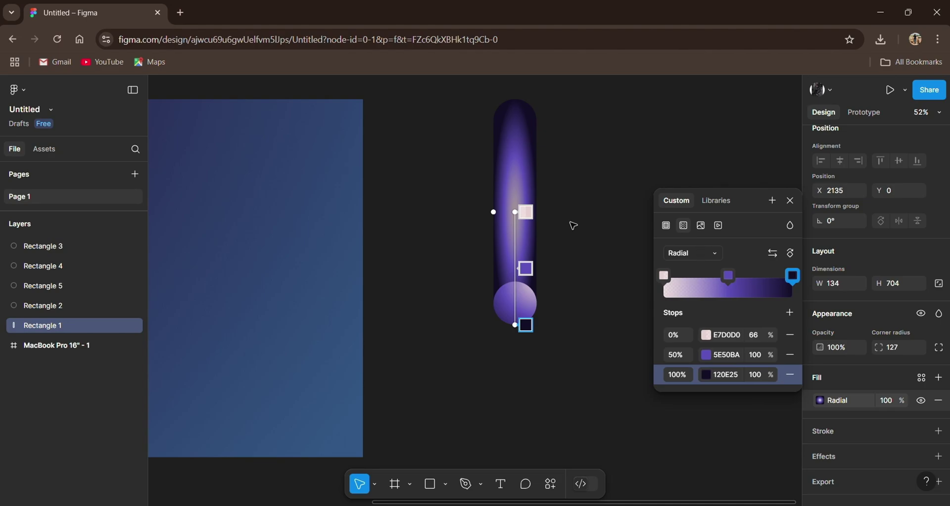
Undo the pill's gradient changes and the extra pasted circle copies.
left_click_drag(526, 211, 517, 177)
key("ctrl+z")
key("ctrl+z")
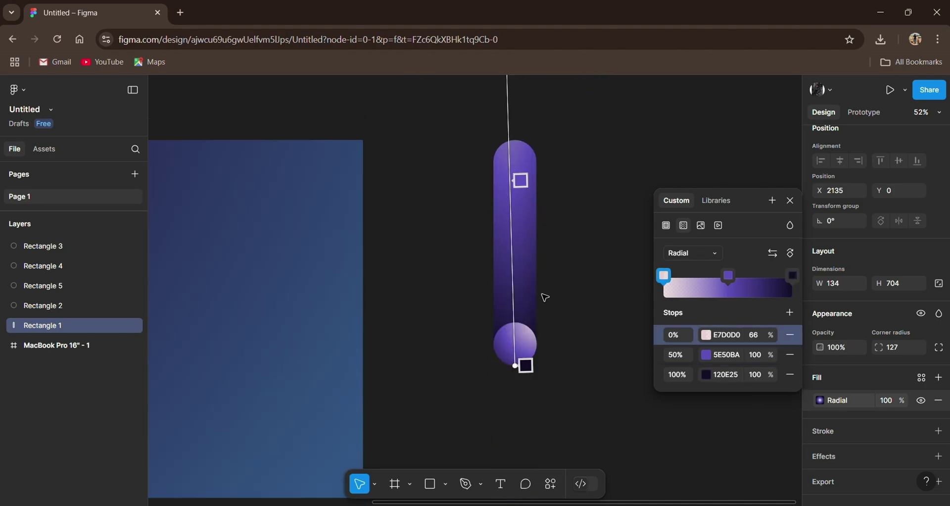
key("ctrl+z")
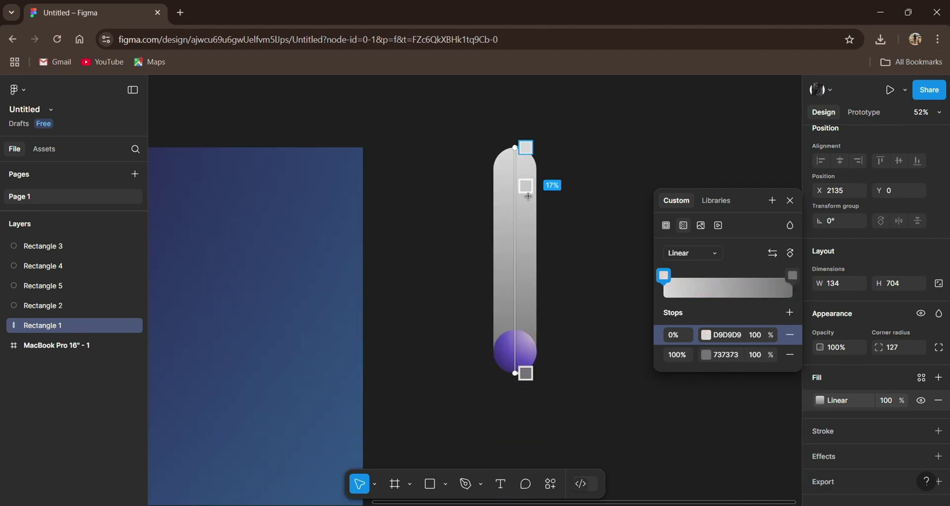
key("ctrl+z")
left_click(861, 400)
key("Escape")
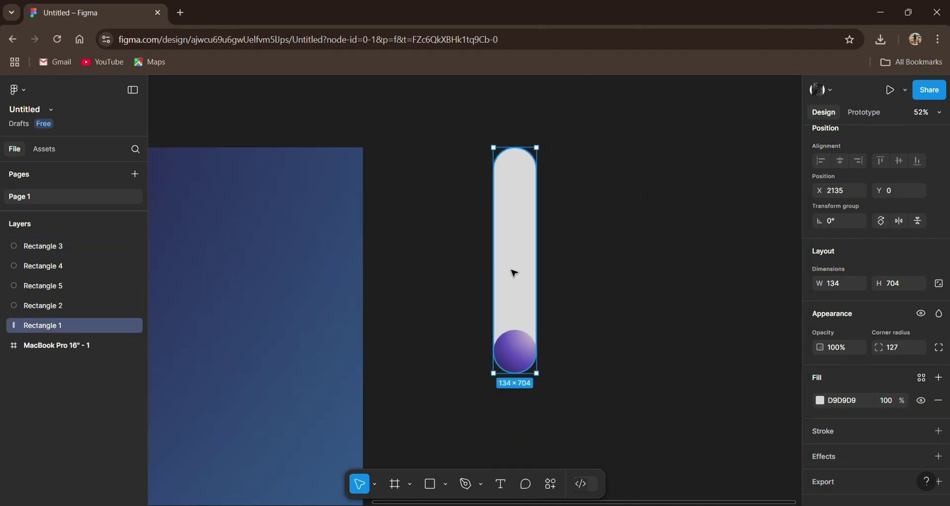
key("ctrl+d")
key("ctrl+d")
key("ctrl+d")
key("ctrl+d")
key("ctrl+z")
key("ctrl+z")
key("ctrl+z")
key("ctrl+z")
left_click(819, 400)
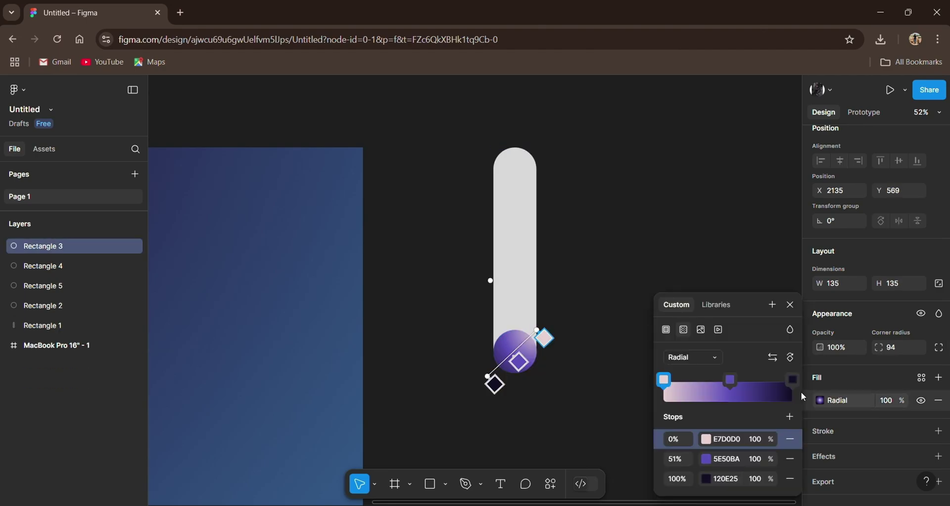
Give the pill a three-stop linear gradient with pale pink E7D0D0 as the first stop.
left_click(524, 289)
left_click(524, 289)
left_click(524, 289)
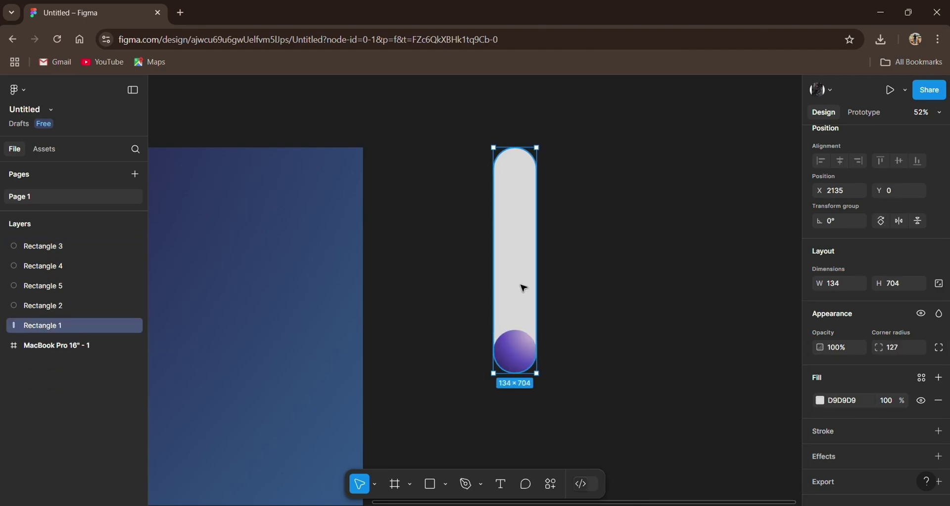
left_click(532, 357)
left_click(820, 400)
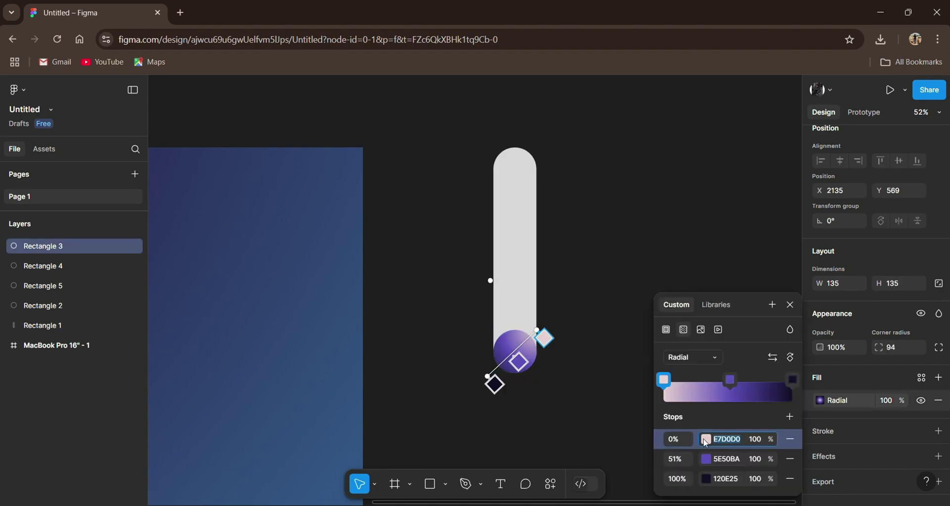
left_click(505, 281)
left_click(820, 400)
left_click(684, 225)
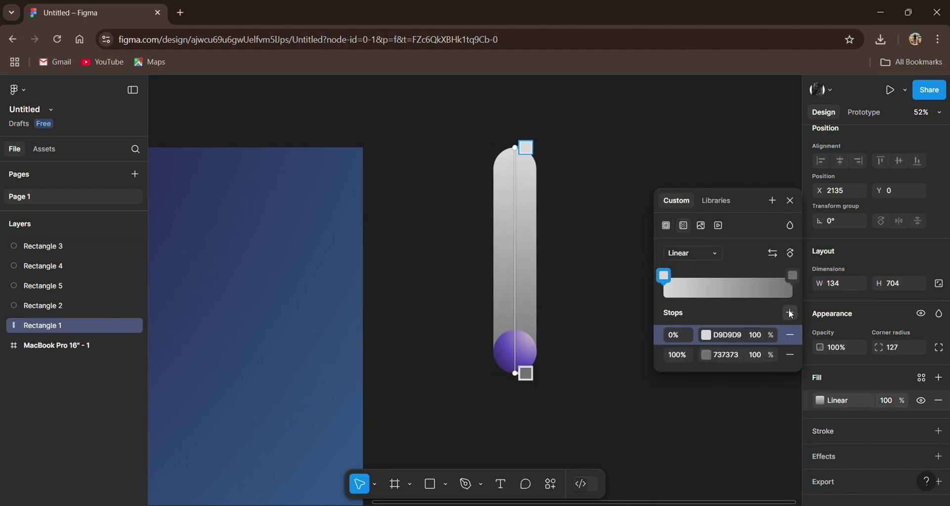
left_click(789, 312)
left_click(722, 335)
type("E7D0D0")
Copy the circle's purple to set the pill's middle stop to 5E50BA.
left_click(524, 352)
left_click(819, 400)
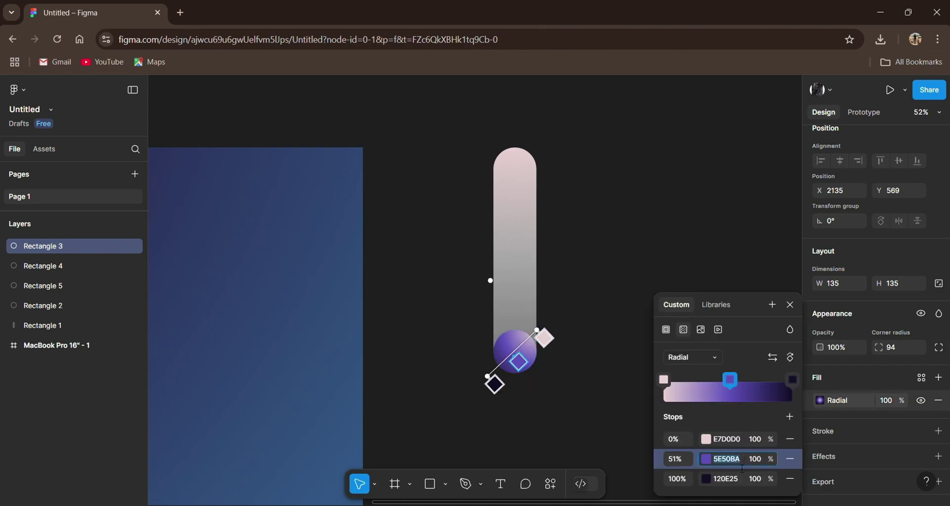
key("Escape")
left_click(518, 290)
left_click(820, 400)
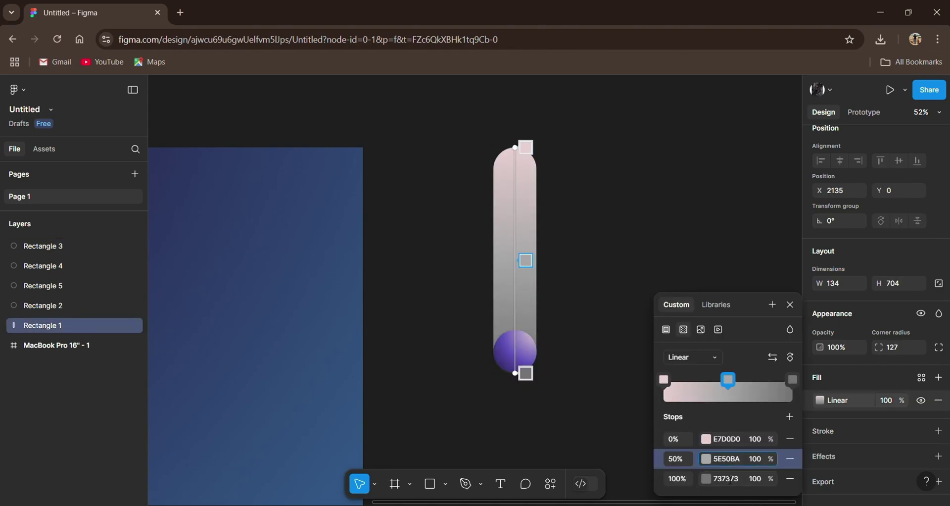
key("Return")
Set the pill gradient's last stop to 120E25, matching the circle's darkest colour.
left_click(537, 368)
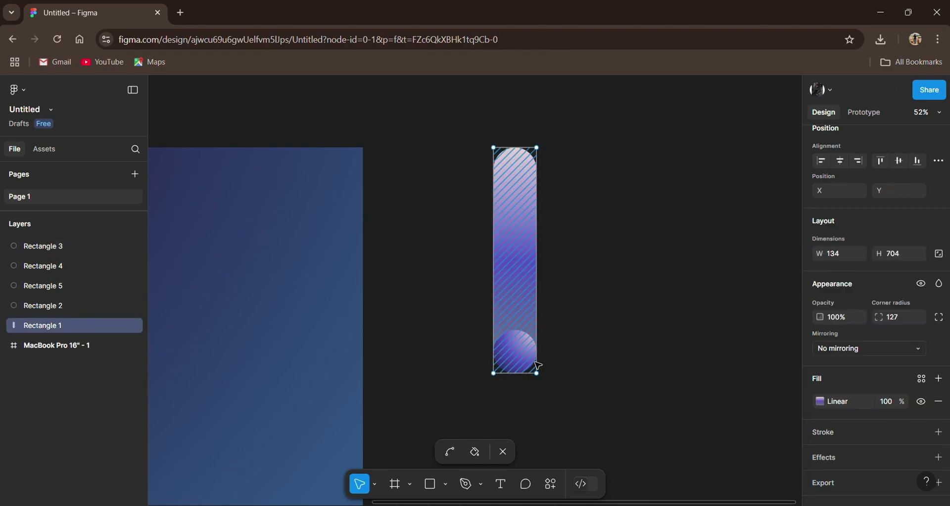
left_click(517, 352)
left_click(819, 400)
left_click(722, 479)
left_click(515, 223)
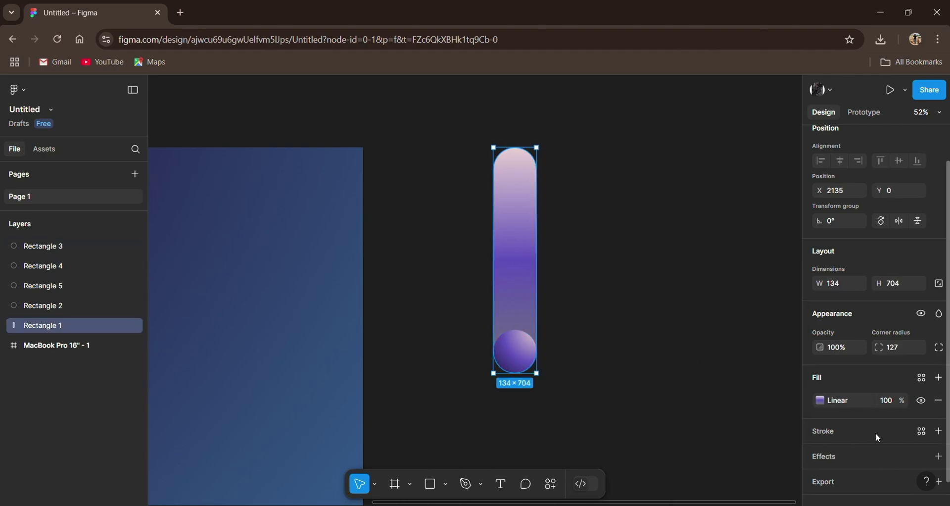
left_click(820, 400)
left_click(723, 478)
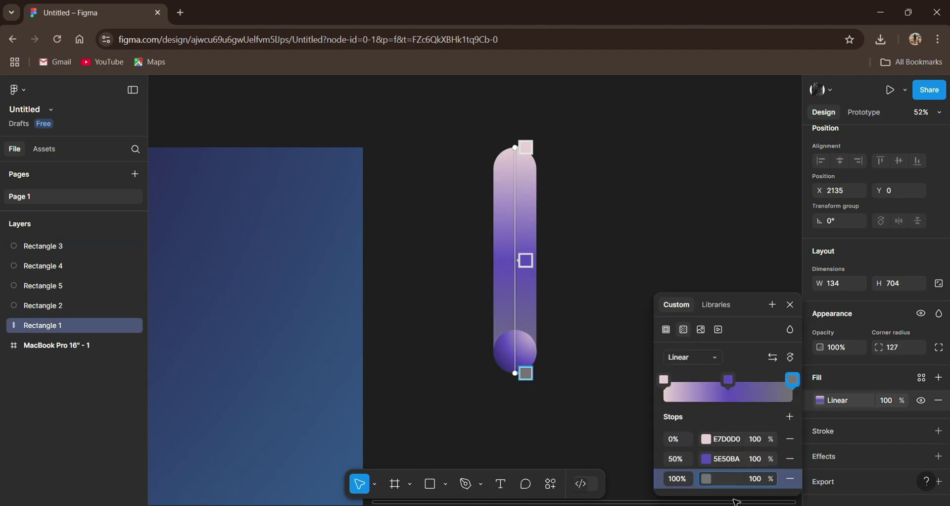
type("120E25")
key("Return")
Keep the pill's gradient linear and angle its handles to run roughly horizontally.
left_click(693, 356)
left_click(693, 372)
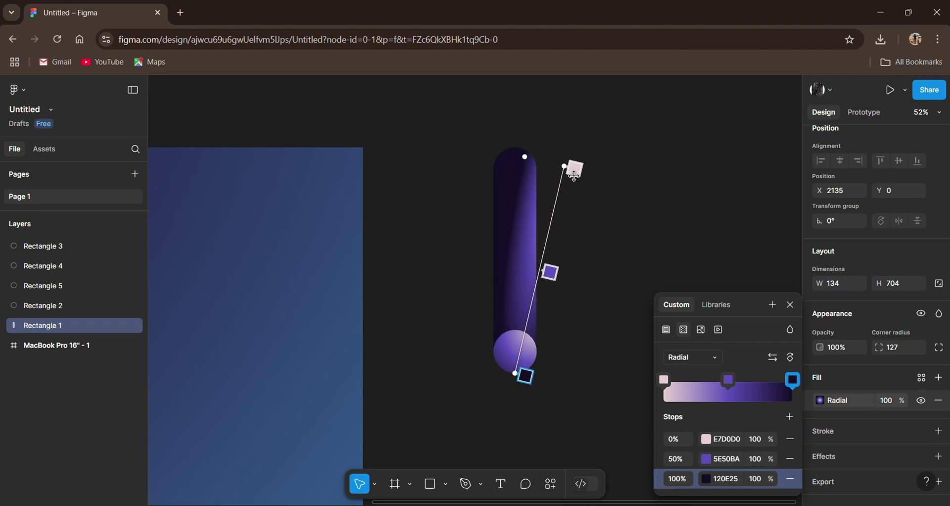
left_click(691, 357)
left_click(695, 341)
left_click_drag(514, 260, 565, 250)
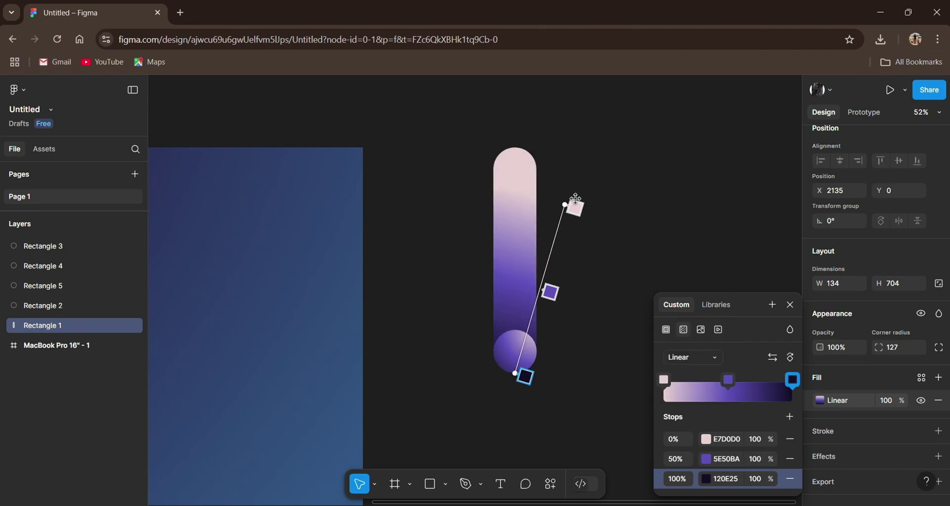
mouse_move(515, 373)
left_mouse_down()
mouse_move(447, 255)
mouse_move(427, 257)
left_mouse_up()
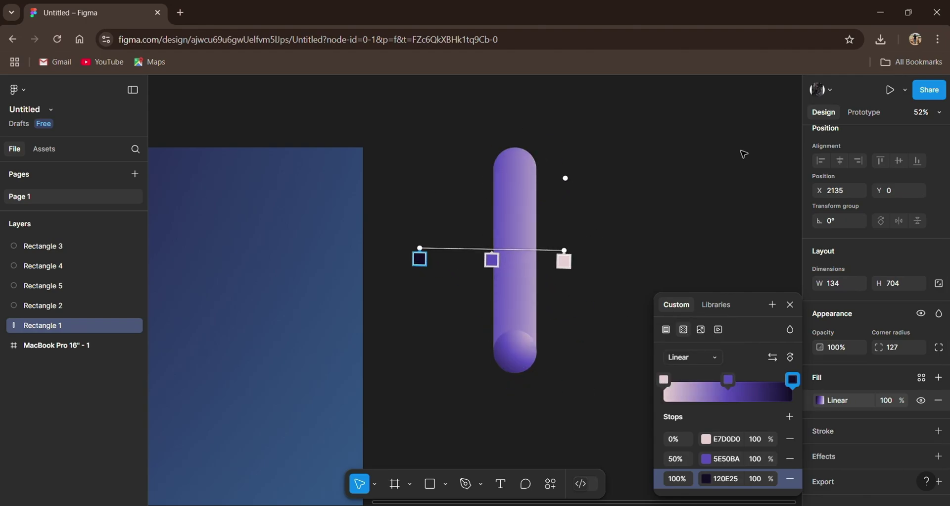
left_click_drag(501, 261, 489, 262)
left_click_drag(564, 249, 554, 248)
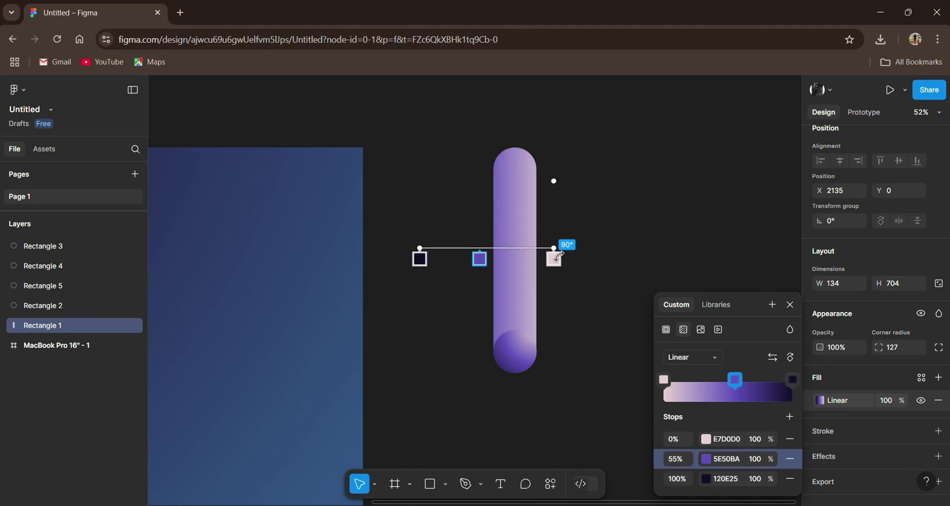
left_click_drag(490, 271, 504, 291)
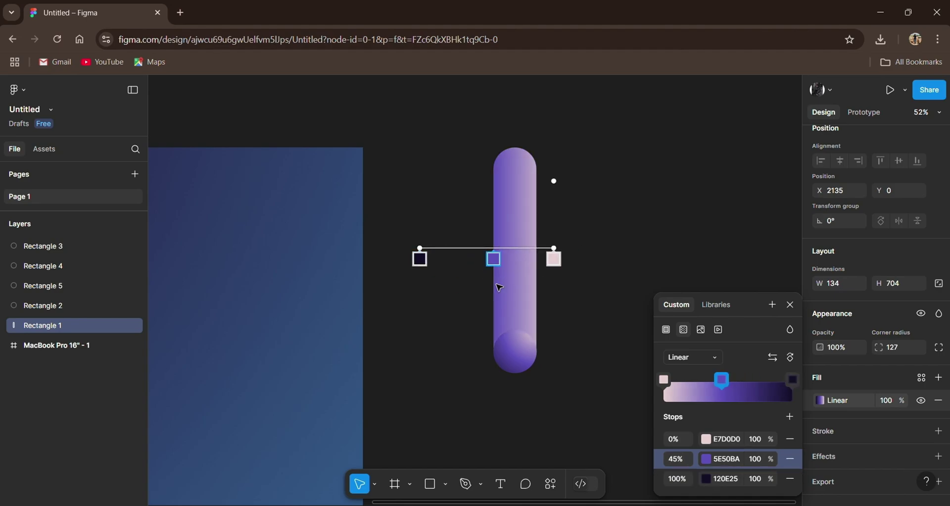
left_click_drag(419, 258, 406, 262)
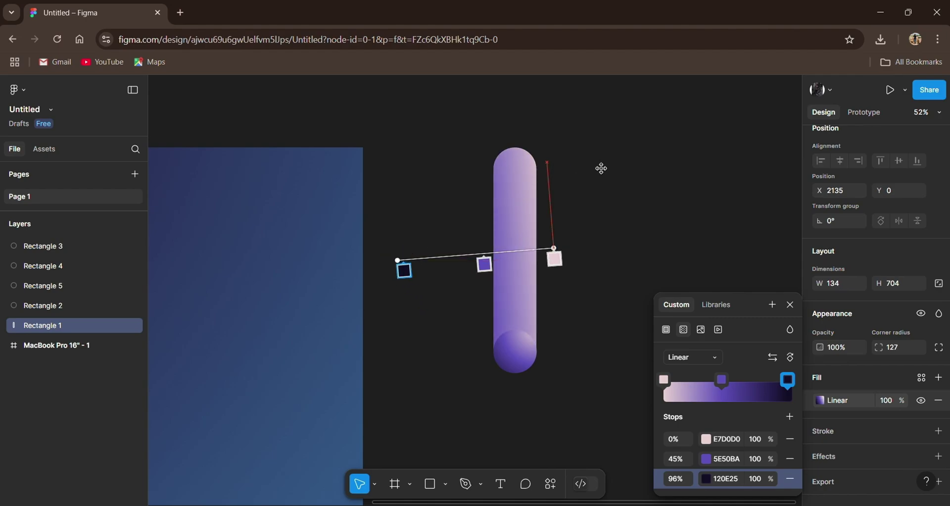
Group the pill with its circle and duplicate both to the right.
key("ctrl+g")
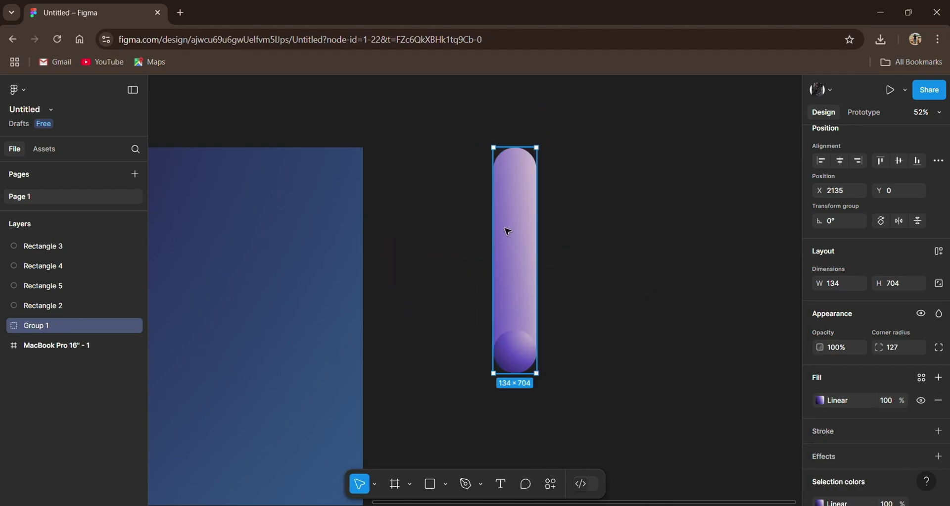
left_click_drag(508, 232, 584, 233)
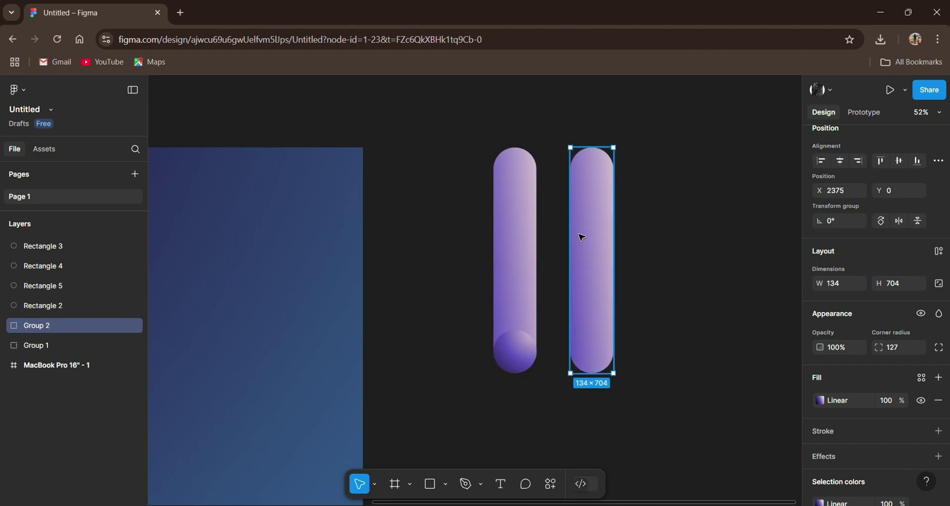
key("ctrl+z")
left_click_drag(69, 305, 67, 356)
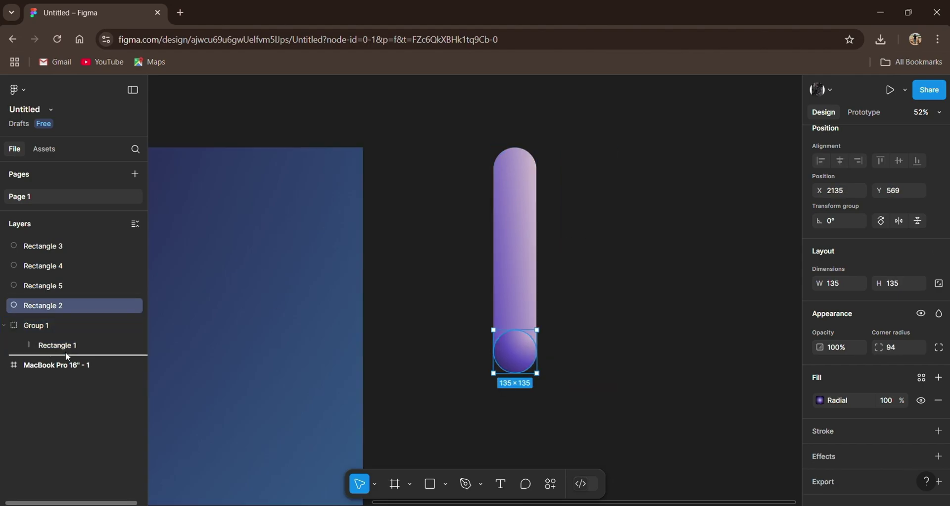
left_click_drag(509, 297, 572, 290)
left_click_drag(520, 351, 575, 351)
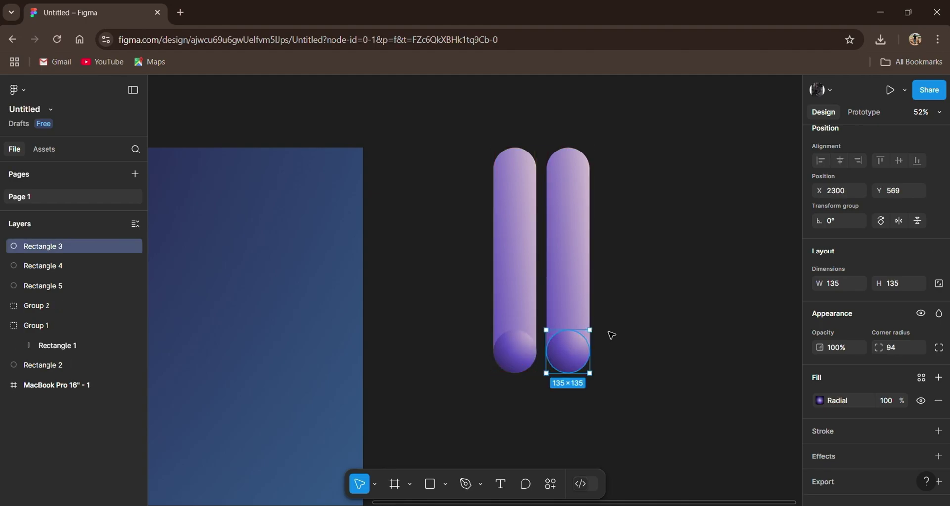
Run the right pill's gradient nearly vertically, with the 120E25 stop at 7% opacity.
left_click(589, 312)
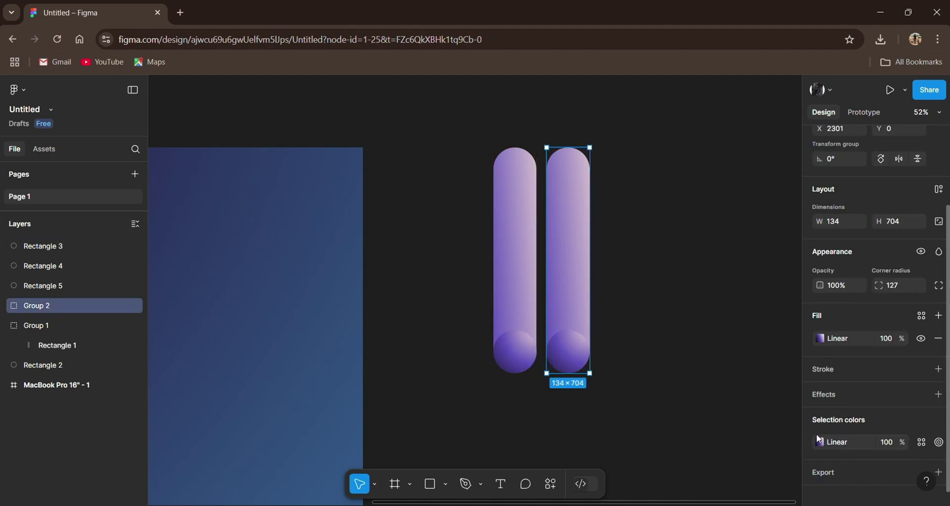
left_click_drag(451, 260, 582, 179)
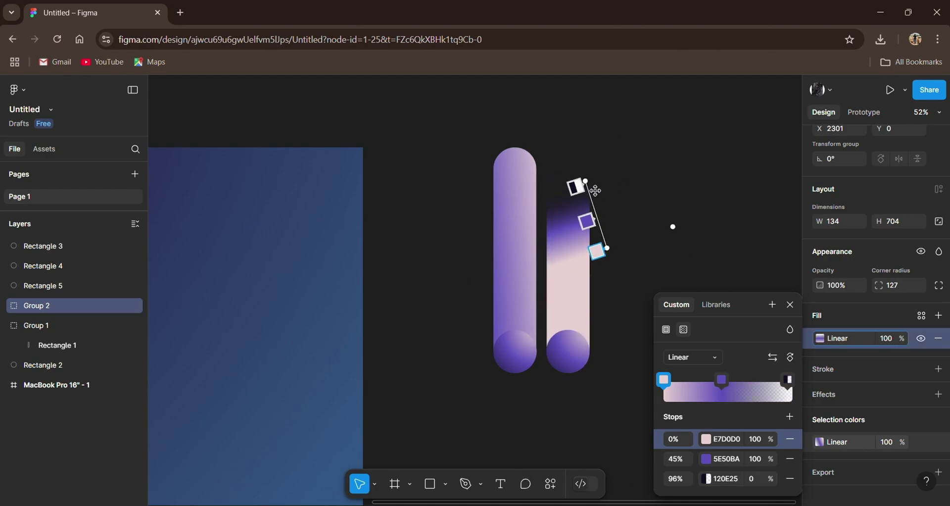
left_click_drag(615, 258, 616, 354)
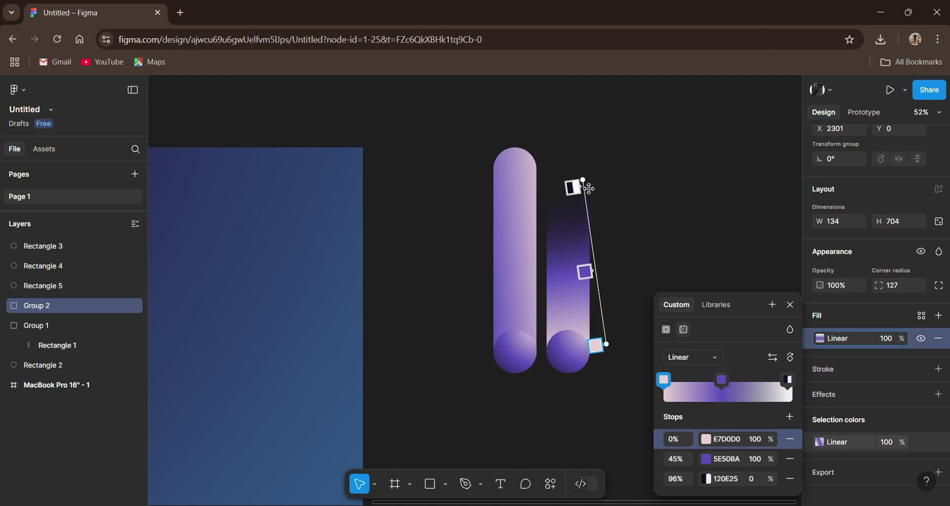
left_click_drag(589, 188, 585, 173)
left_click_drag(754, 481, 784, 478)
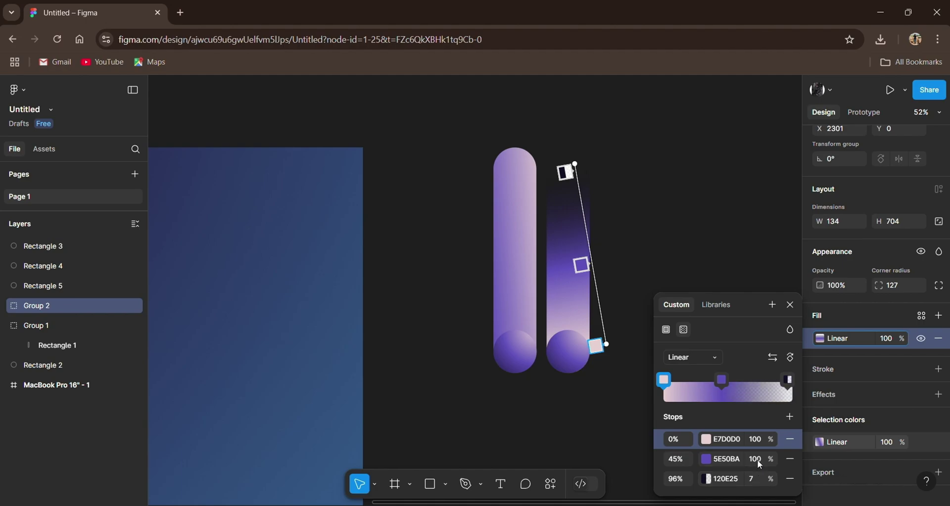
mouse_move(608, 349)
left_mouse_down()
mouse_move(625, 501)
mouse_move(610, 308)
left_mouse_up()
left_click_drag(575, 164, 553, 93)
mouse_move(609, 337)
left_mouse_down()
mouse_move(595, 406)
mouse_move(588, 372)
left_mouse_up()
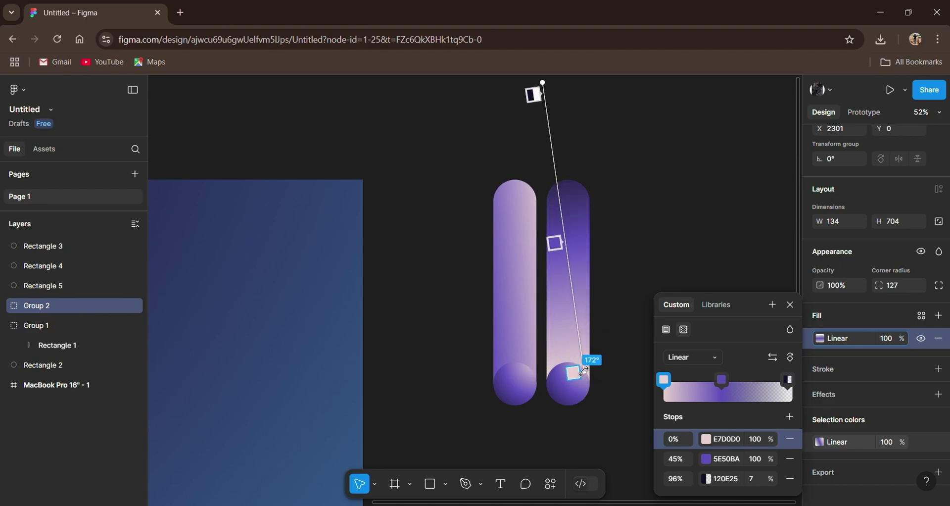
key("Escape")
Duplicate the four selected pills upward twice to extend the columns.
scroll(621, 305, "down", 2)
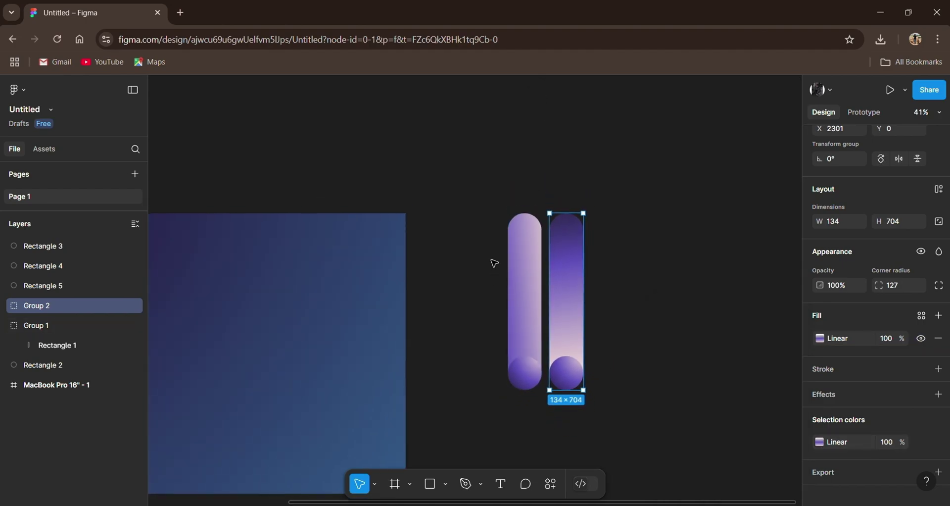
left_click_drag(492, 264, 540, 407)
right_click(521, 325)
key("Escape")
left_click_drag(523, 297, 528, 106)
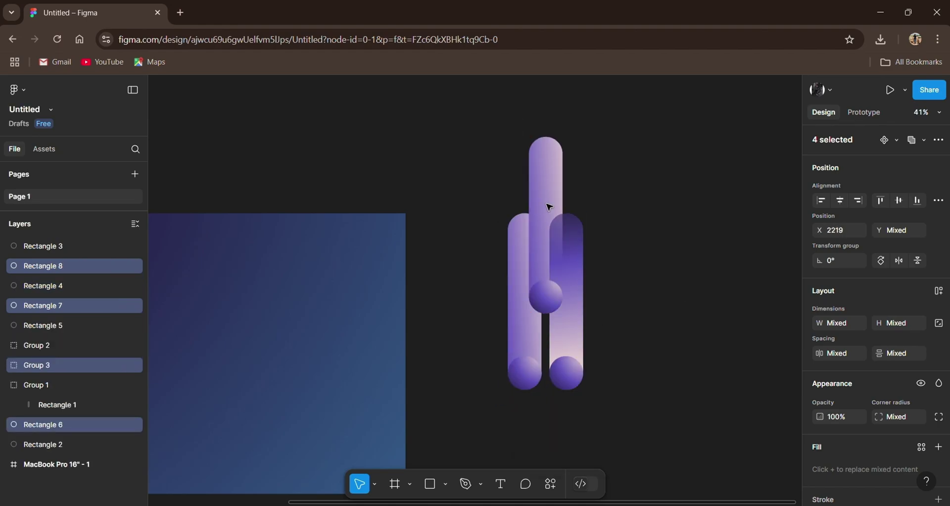
scroll(514, 317, "down", 2)
key("ctrl+d")
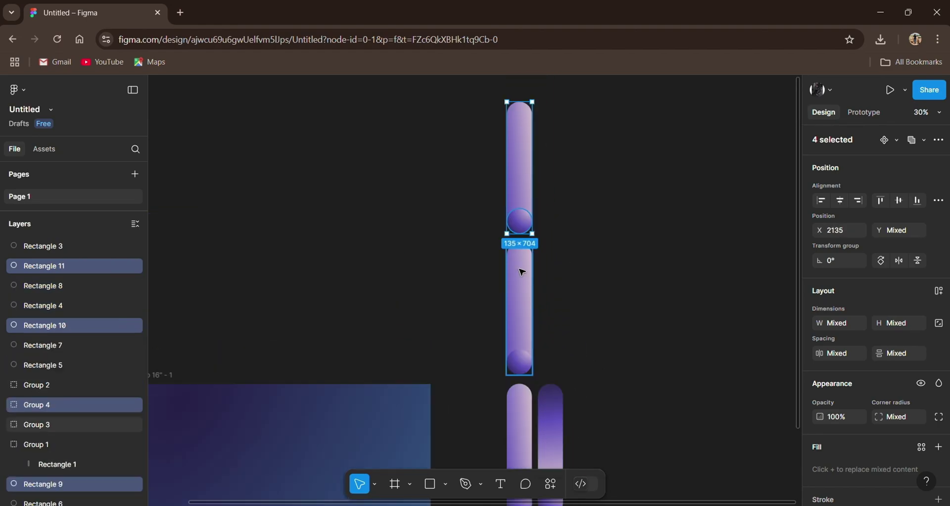
left_click(555, 301)
Duplicate the lower right pill and move its Rectangle 3 circle below Group 5.
scroll(569, 366, "down", 2)
left_click(547, 388)
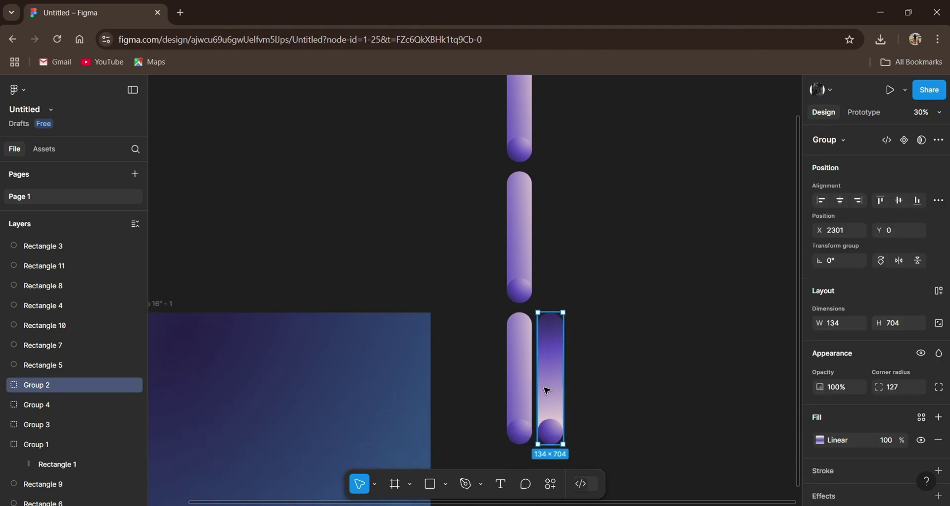
key("ctrl+d")
left_click_drag(547, 388, 550, 242)
key("ctrl+z")
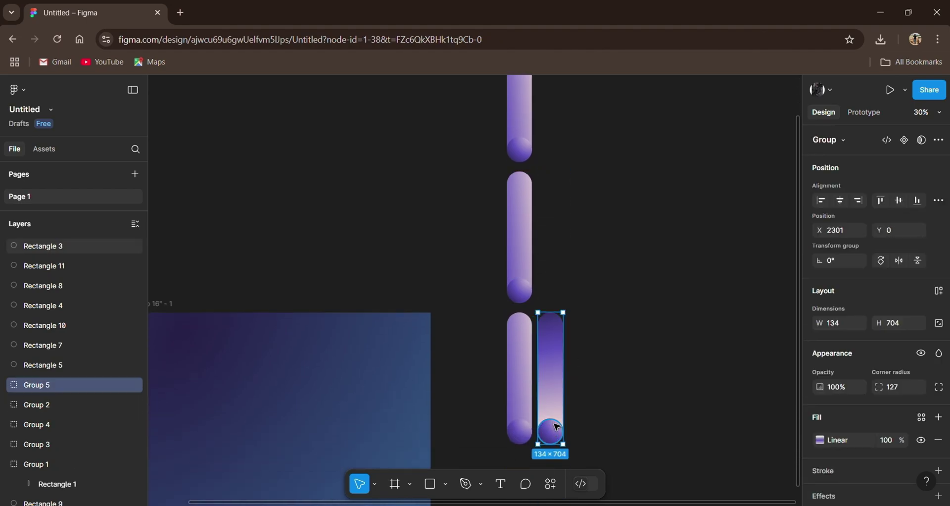
left_click(123, 246)
left_click(68, 380)
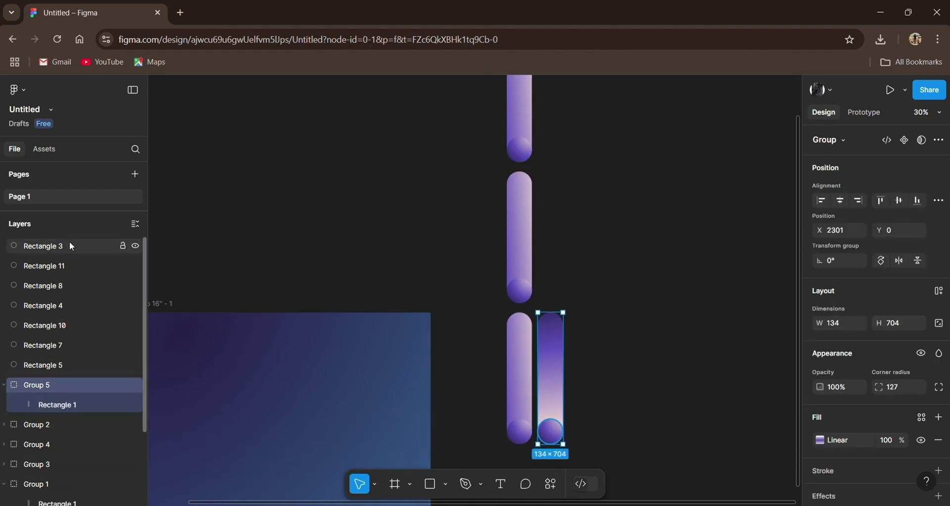
left_click_drag(70, 242, 69, 415)
left_click(572, 378)
Place Rectangle 3 inside Group 5, below Rectangle 1.
scroll(573, 377, "up", 3)
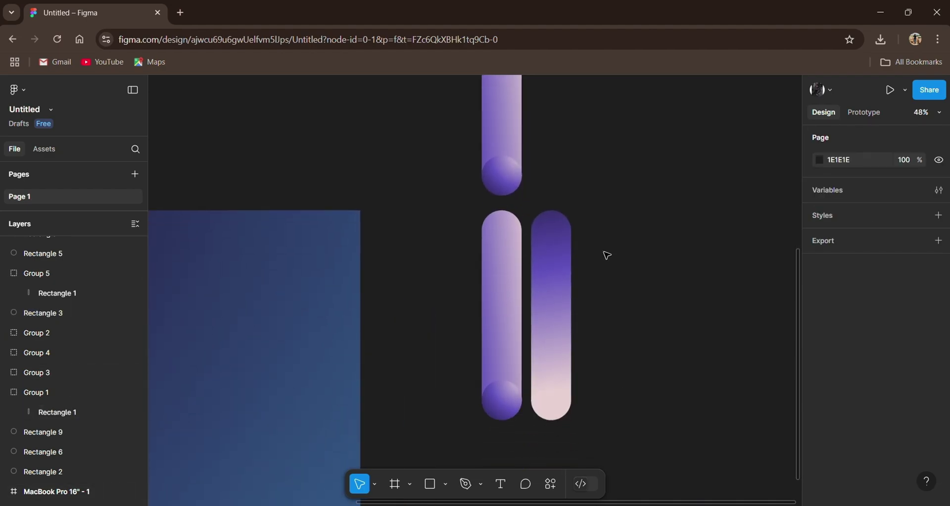
left_click(560, 369)
right_click(560, 369)
key("Escape")
scroll(297, 341, "down", 2)
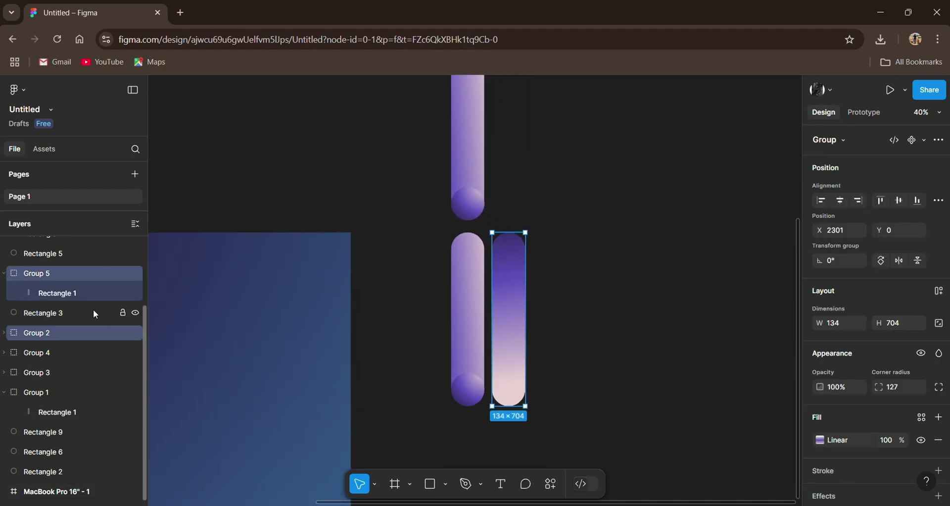
left_click(80, 311)
left_click_drag(80, 310, 76, 298)
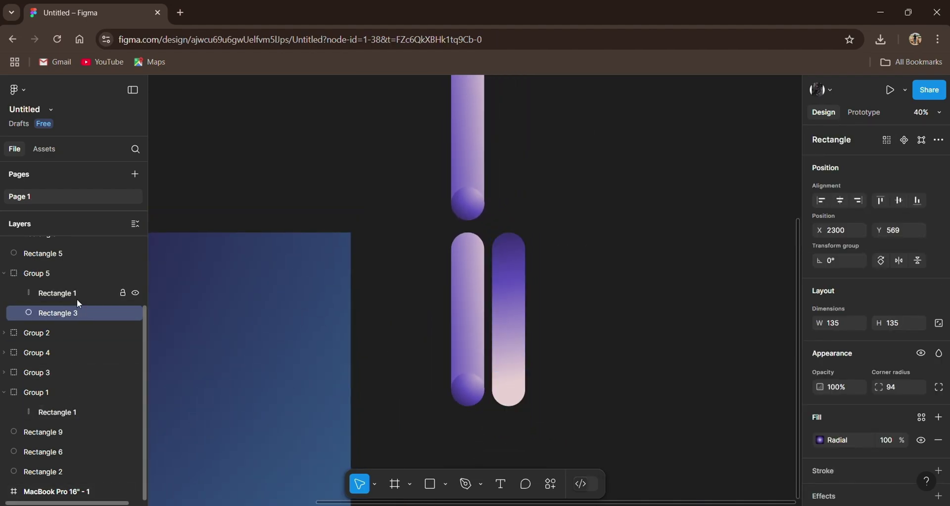
left_click(46, 275)
Fade the pill gradient's pale pink 0% stop to transparent and copy the pill above.
scroll(835, 422, "down", 3)
left_click(831, 418)
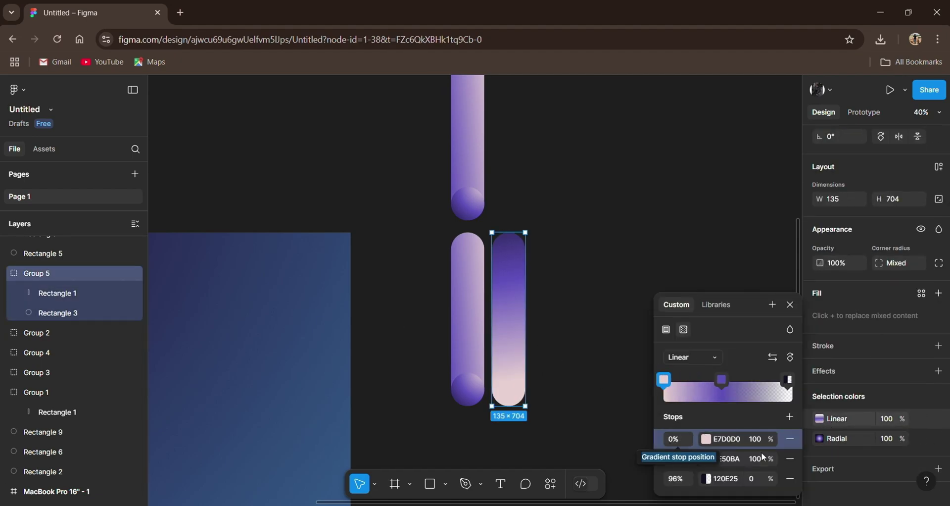
left_click_drag(756, 438, 624, 433)
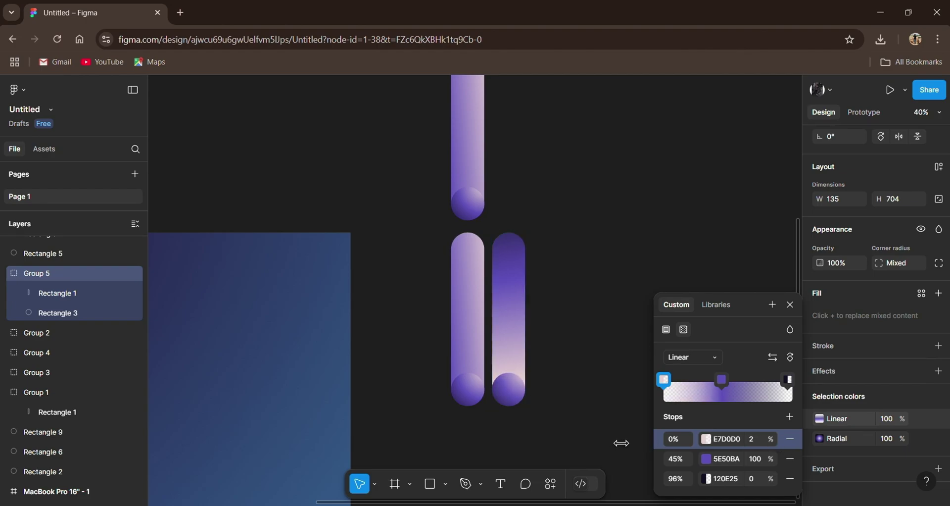
left_click(528, 309)
mouse_move(505, 339)
left_mouse_down()
mouse_move(525, 216)
mouse_move(507, 202)
left_mouse_up()
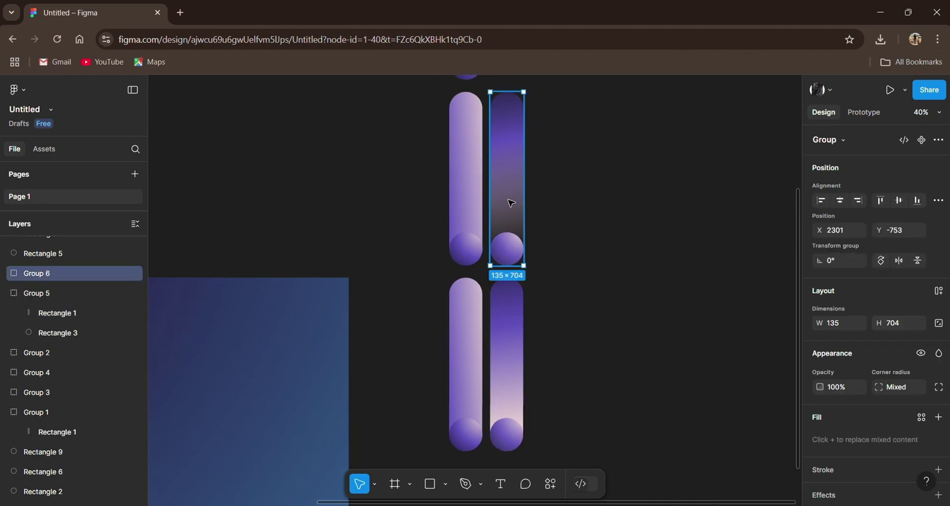
Copy the faded pill again, then shift the left pill column down and group it.
scroll(409, 350, "up", 4)
key("ctrl+d")
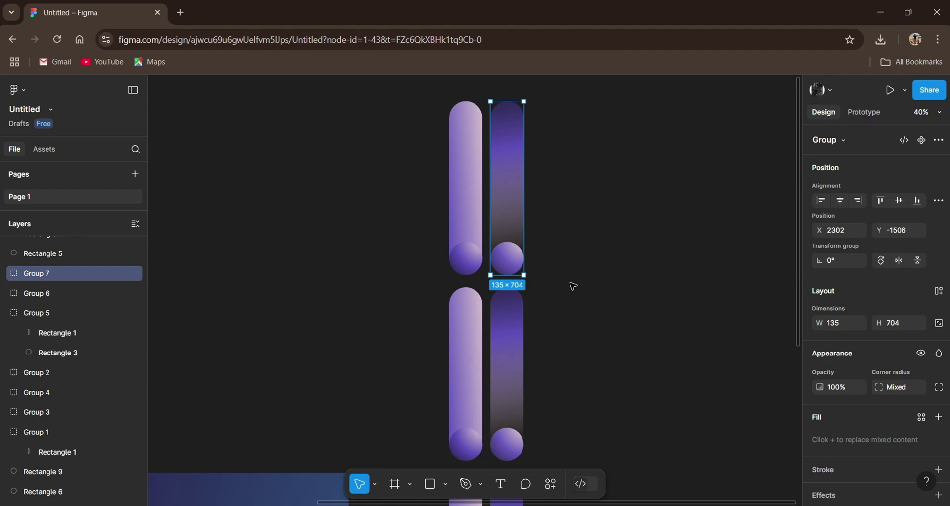
left_click(573, 285)
scroll(579, 293, "down", 4)
left_click_drag(517, 202, 537, 439)
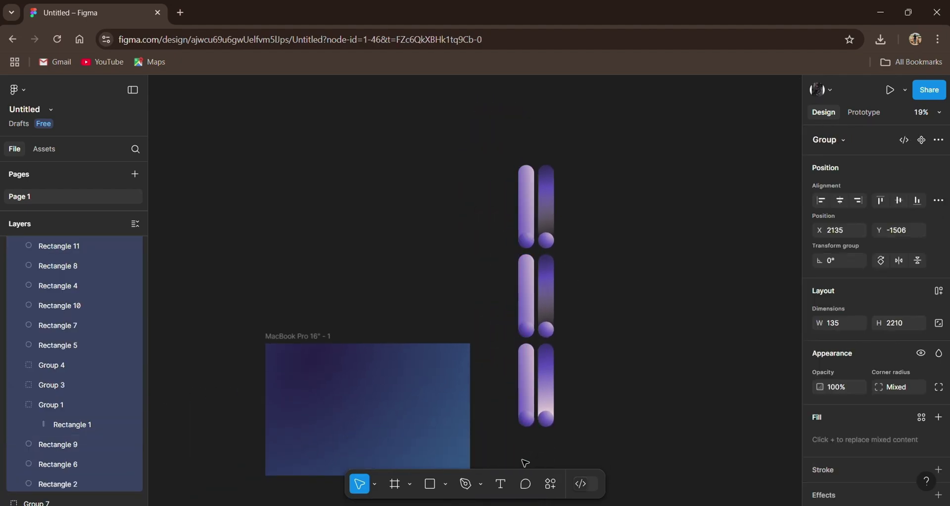
left_click_drag(530, 346, 530, 379)
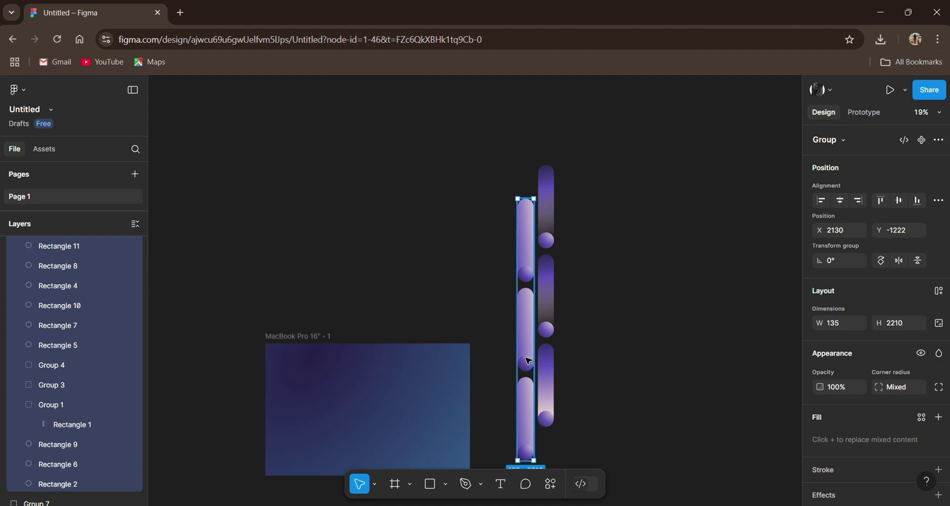
key("ctrl+g")
Group both columns into a pair and lay out three staggered pairs beside the frame.
left_click(546, 296, "shift")
key("ctrl+g")
left_click_drag(552, 251, 603, 258)
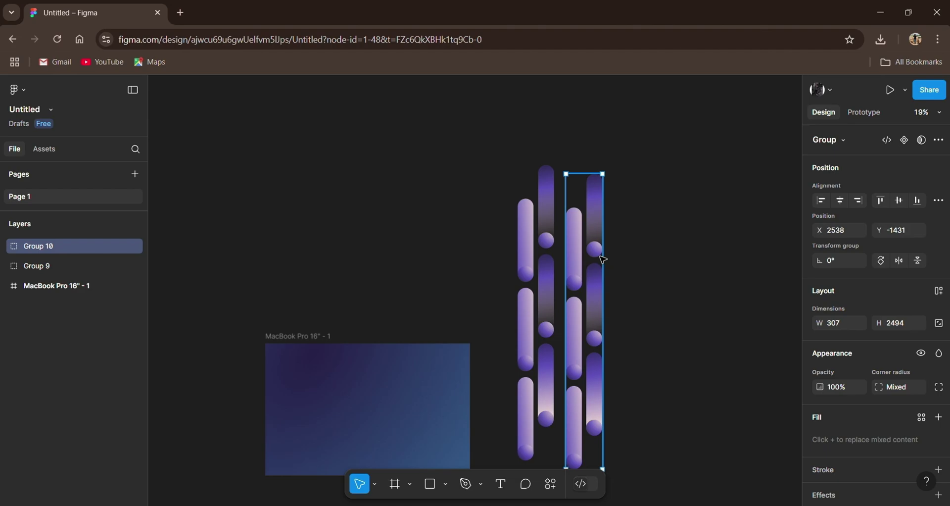
left_click_drag(445, 406, 386, 371)
left_click(586, 282)
key("ctrl+d")
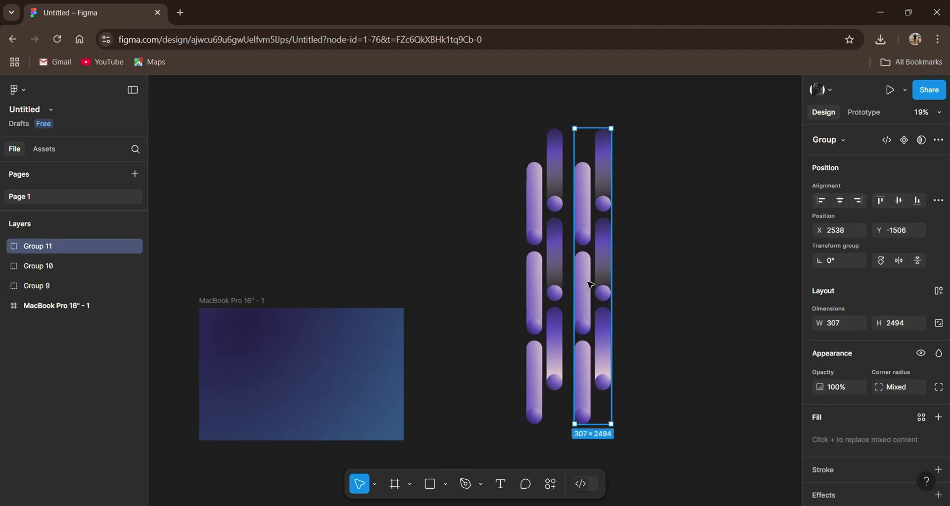
left_click_drag(588, 285, 493, 284)
Group all three pill pairs, set column spacing to 80, and tilt about 19°.
left_click(659, 233)
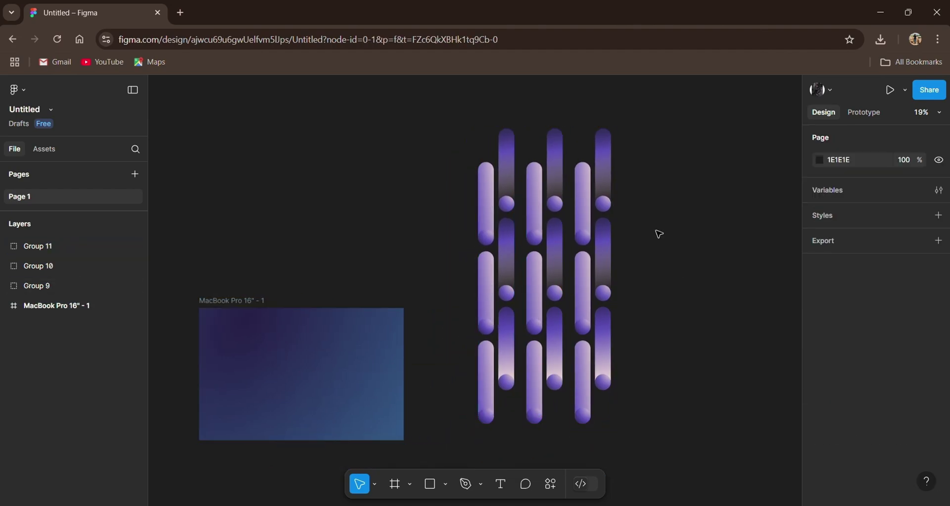
left_click_drag(667, 126, 466, 439)
key("ctrl+g")
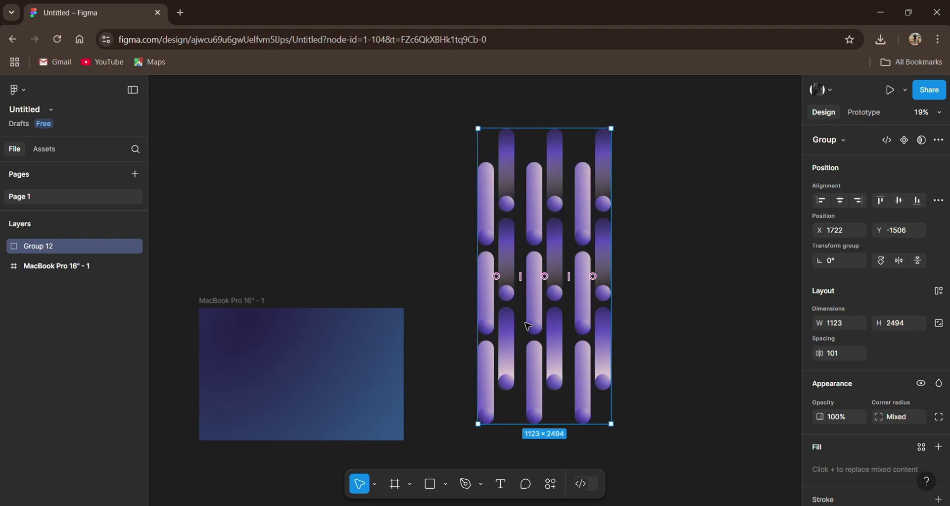
left_click_drag(569, 275, 620, 293)
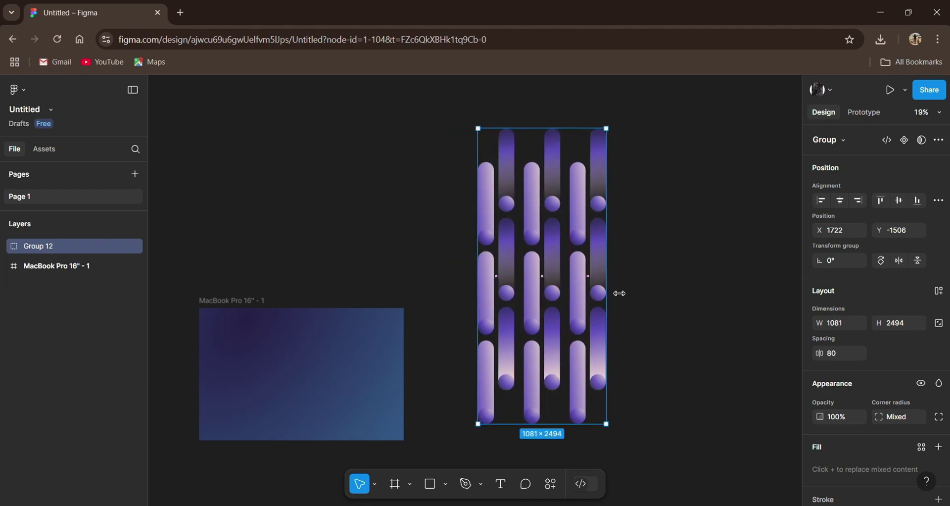
left_click_drag(624, 133, 662, 171)
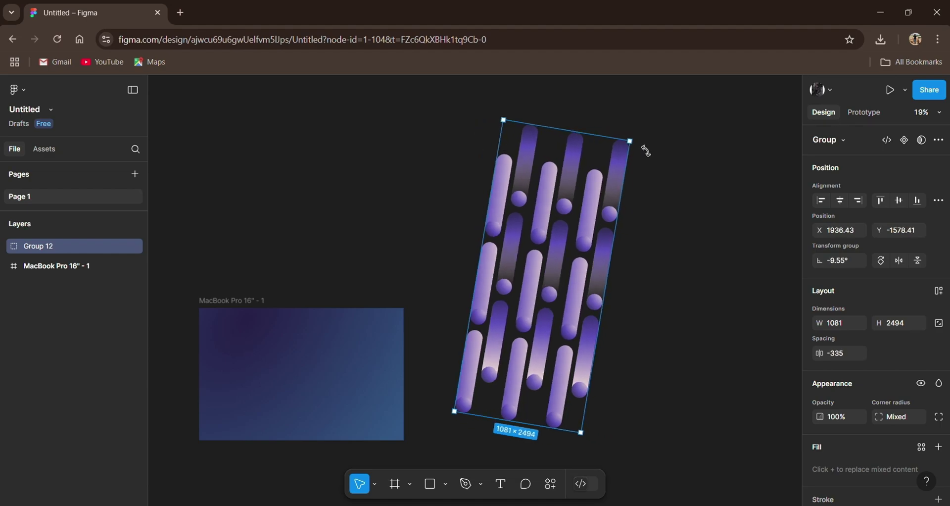
Rename the group PATTERN and place it inside the MacBook Pro 16" - 1 frame.
double_click(71, 244)
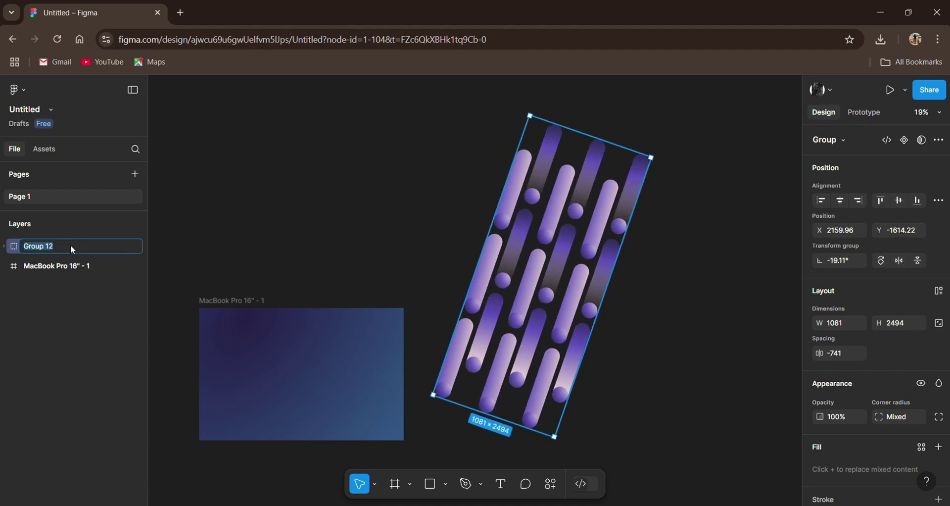
type("PATTERN")
key("Return")
mouse_move(56, 265)
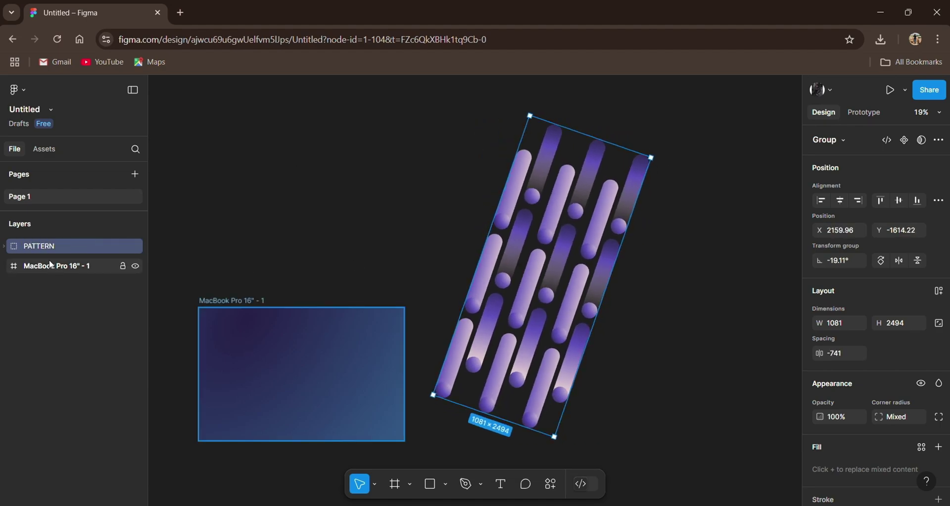
left_click_drag(49, 248, 52, 271)
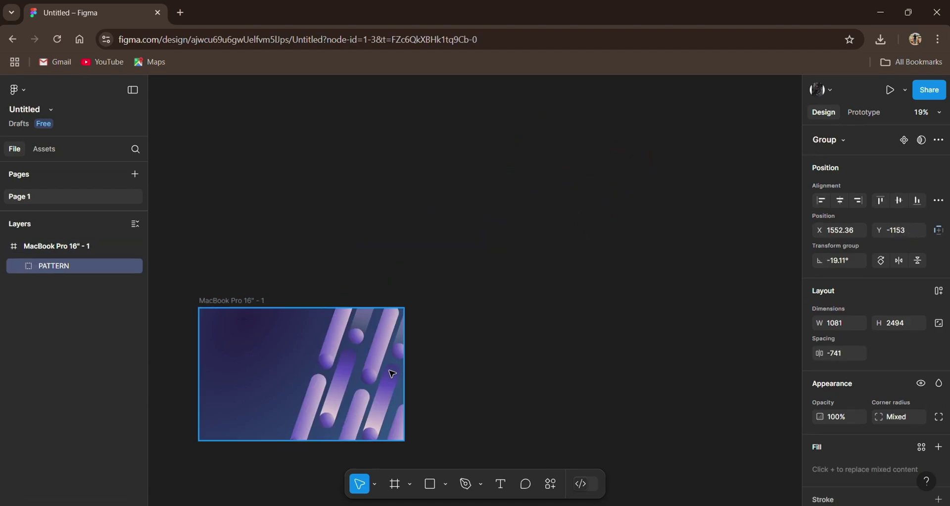
mouse_move(392, 374)
left_mouse_down()
mouse_move(352, 369)
mouse_move(381, 406)
left_mouse_up()
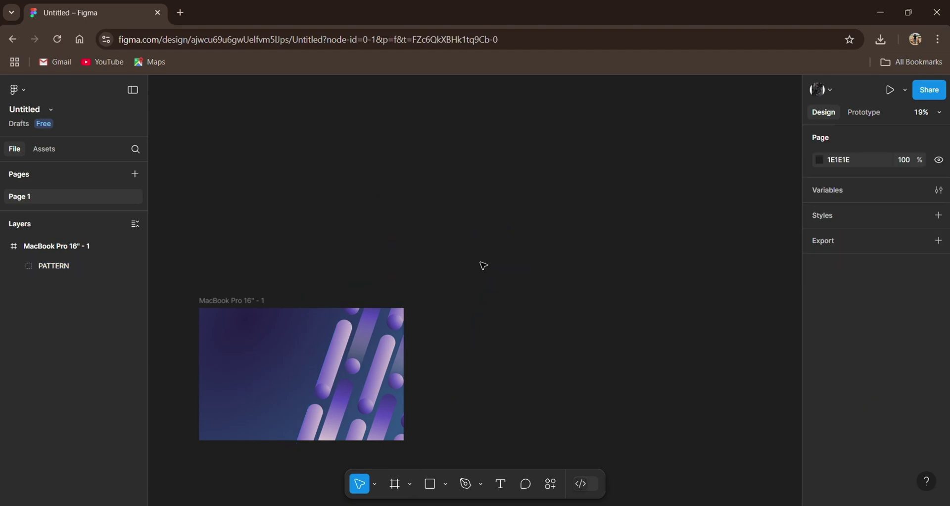
left_click_drag(511, 257, 511, 244)
left_click_drag(366, 334, 359, 336)
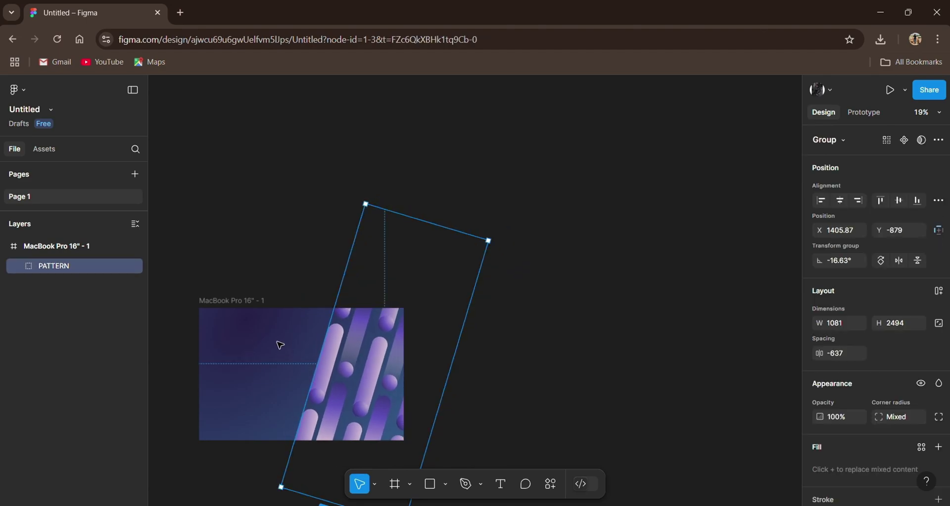
Move PATTERN up within the frame and ease its rotation to -16.63°.
scroll(280, 345, "up", 5)
mouse_move(553, 318)
left_mouse_down()
mouse_move(523, 262)
mouse_move(542, 266)
mouse_move(526, 280)
left_mouse_up()
scroll(439, 282, "down", 2)
scroll(439, 282, "up", 2)
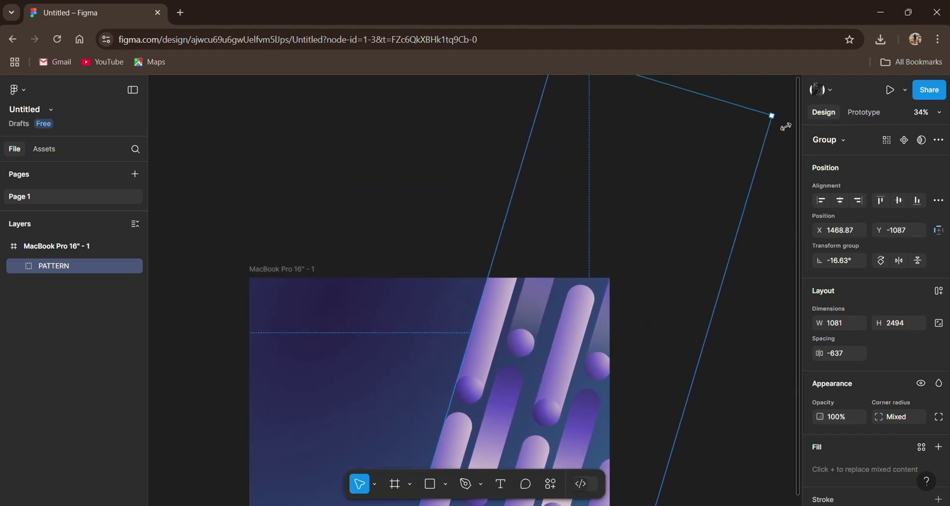
left_click_drag(783, 121, 778, 119)
left_click(729, 305)
scroll(601, 290, "down", 3)
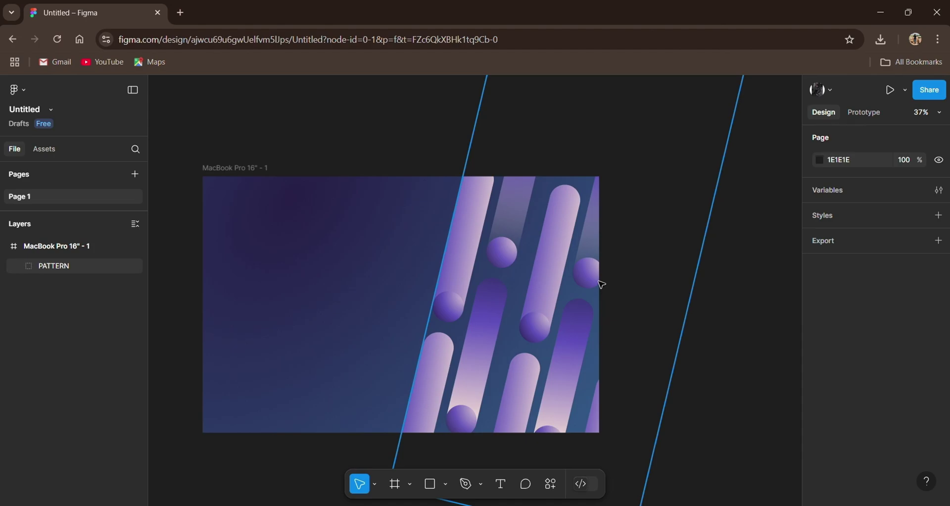
Draw a circle in the frame's lower left and fill it with a sampled purple.
double_click(503, 266)
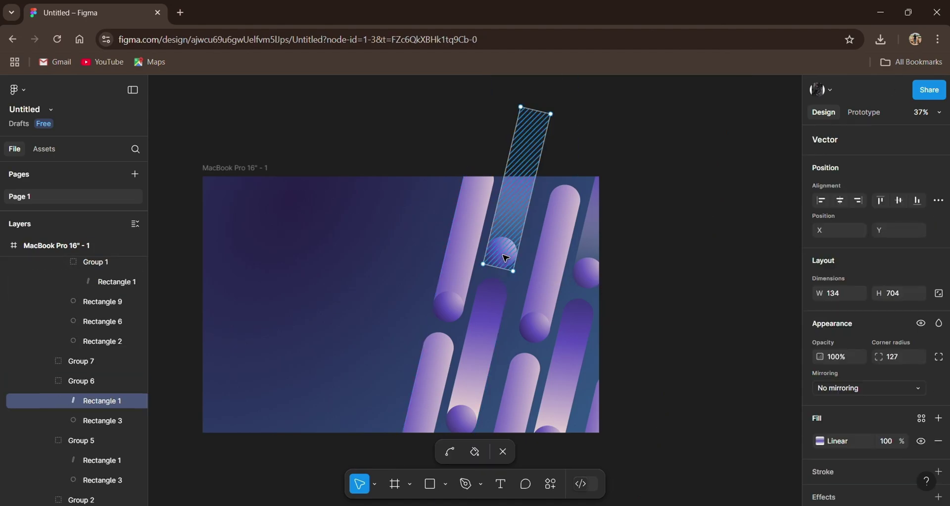
key("o")
left_click_drag(236, 330, 330, 422)
left_click(820, 440)
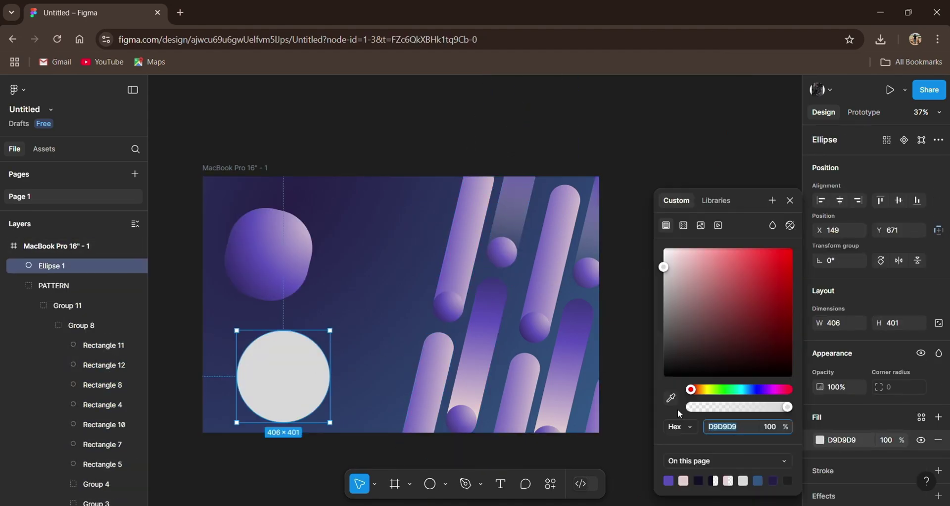
left_click(672, 398)
left_click(270, 244)
left_click(672, 398)
left_click(293, 282)
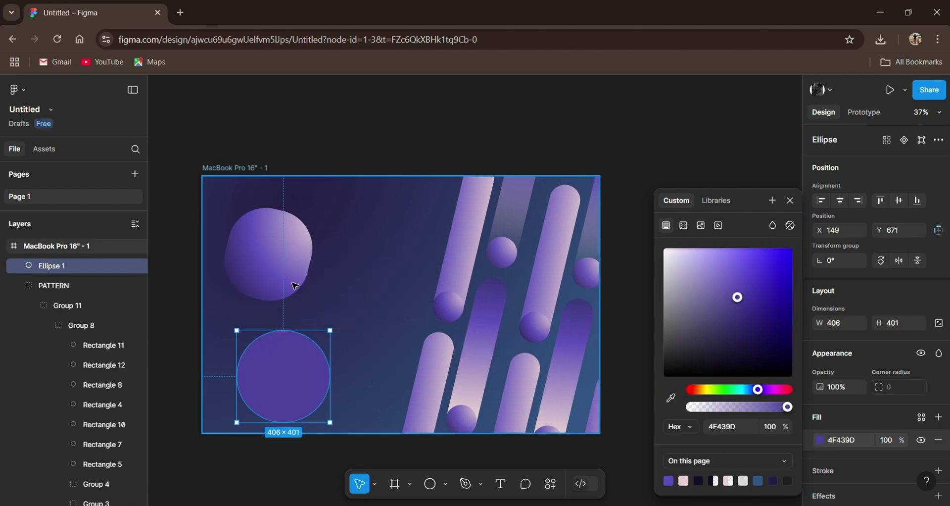
key("ctrl+z")
key("ctrl+z")
Give the circle a linear gradient from blue 546AFA to pale pink EBDCDC.
left_click(684, 225)
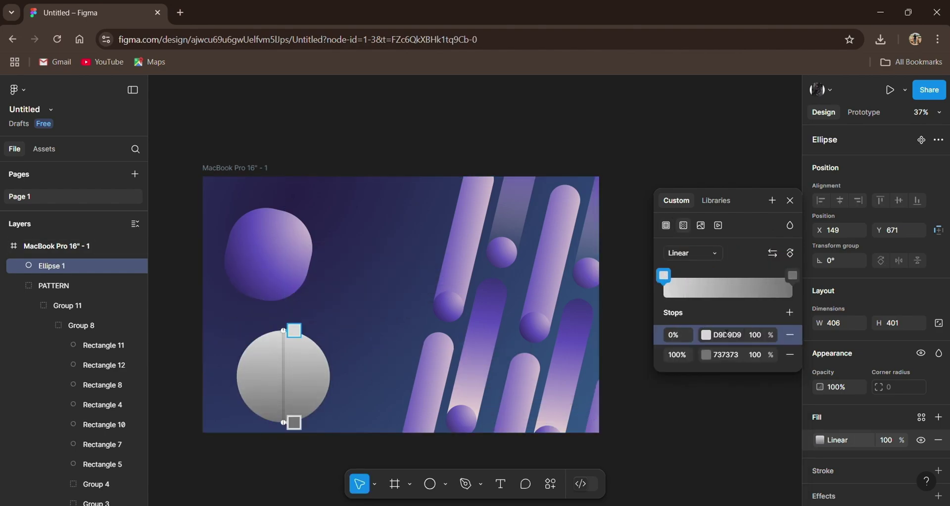
left_click(706, 335)
left_click(610, 466)
left_click(678, 355)
left_click_drag(518, 295, 523, 243)
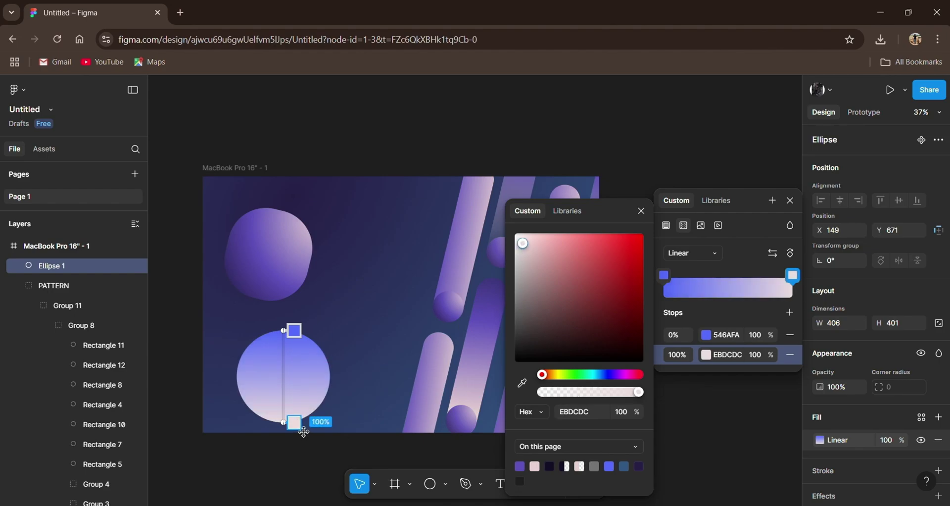
left_click_drag(295, 423, 265, 463)
mouse_move(295, 330)
left_mouse_down()
mouse_move(342, 340)
mouse_move(325, 312)
left_mouse_up()
Delete the old top-left blob and move the enlarged circle into its place.
left_click(265, 251)
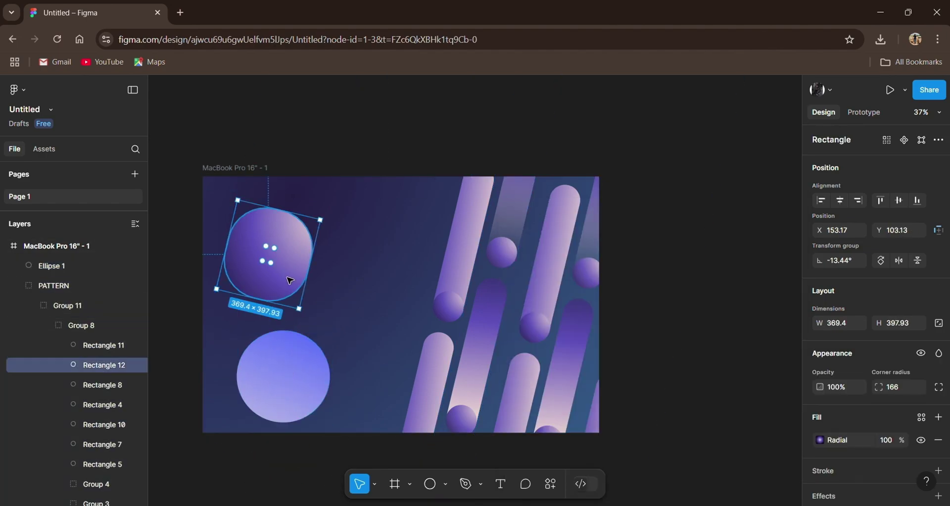
key("Delete")
left_click_drag(295, 391, 278, 283)
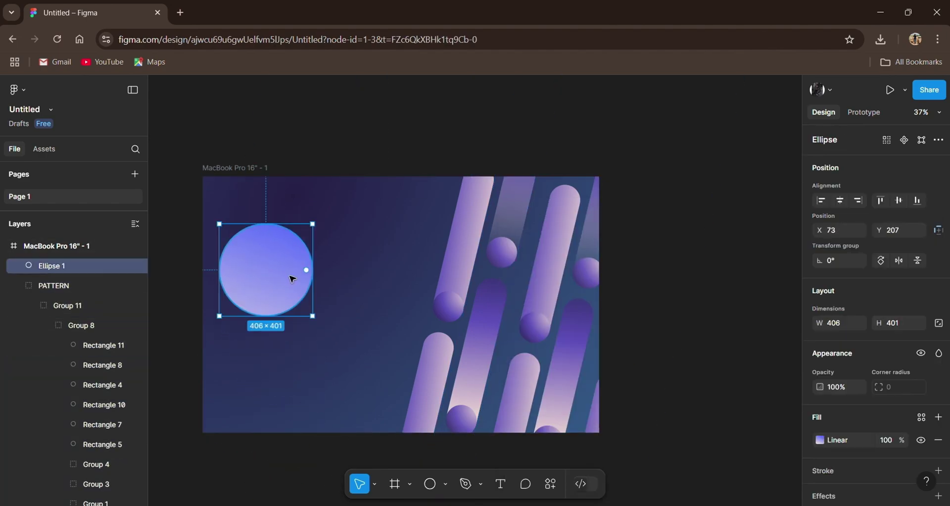
left_click_drag(313, 224, 352, 198)
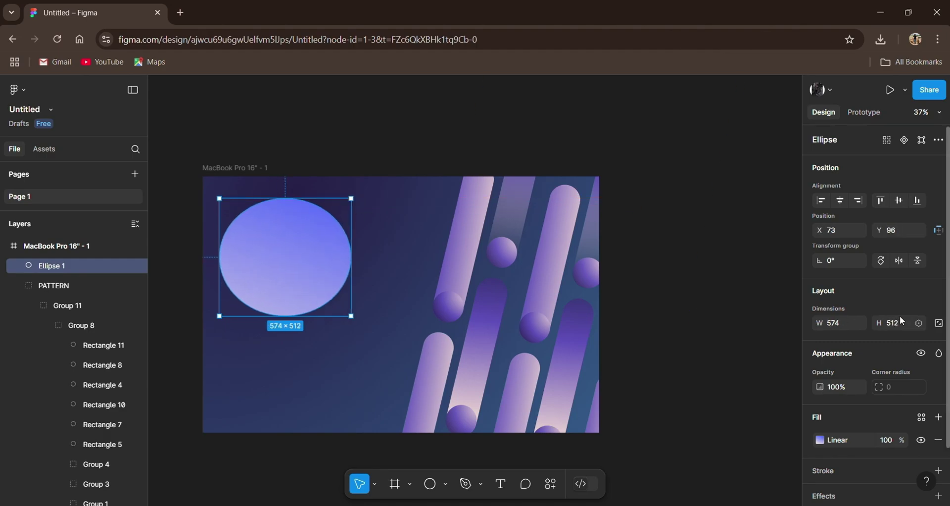
type("4")
key("Return")
Reverse and angle the gradient diagonally, then size the circle 550×550 at the left edge.
left_click(819, 440)
mouse_move(244, 421)
left_mouse_down()
mouse_move(307, 266)
mouse_move(244, 421)
mouse_move(250, 307)
left_mouse_up()
left_click(771, 377)
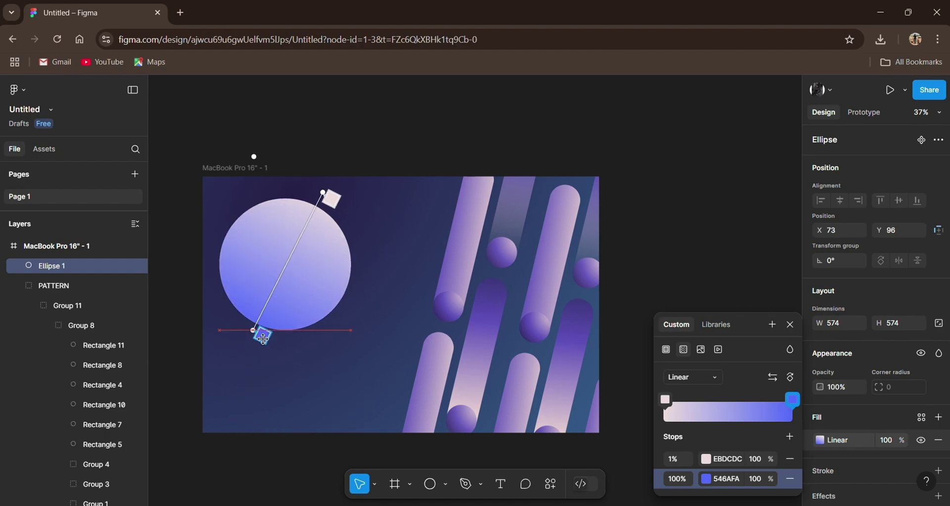
mouse_move(332, 199)
left_mouse_down()
mouse_move(371, 187)
mouse_move(354, 204)
left_mouse_up()
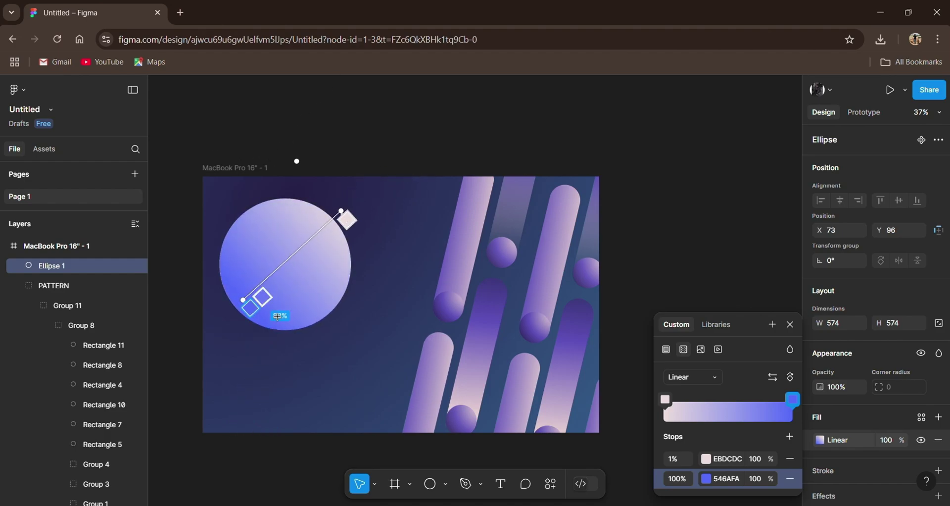
key("Escape")
left_click_drag(314, 293, 308, 299)
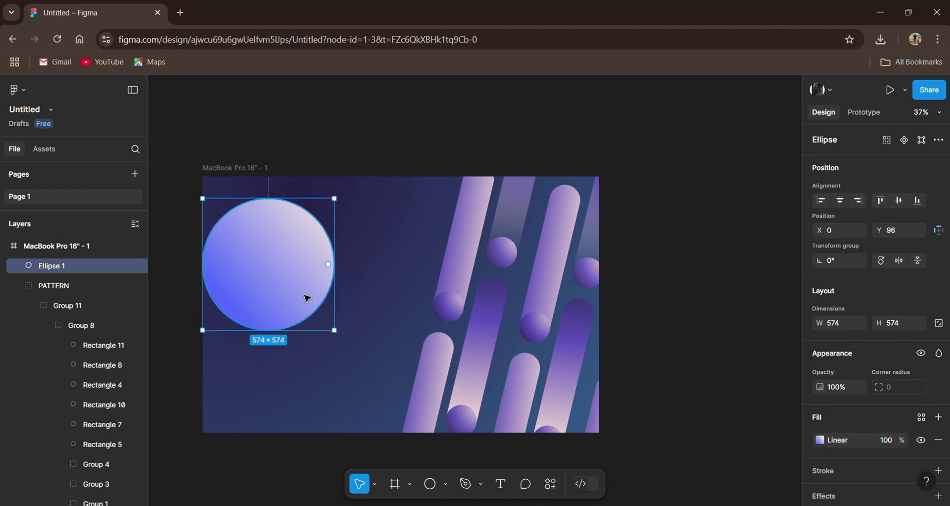
left_click(839, 322)
type("550")
key("Tab")
type("550")
key("Return")
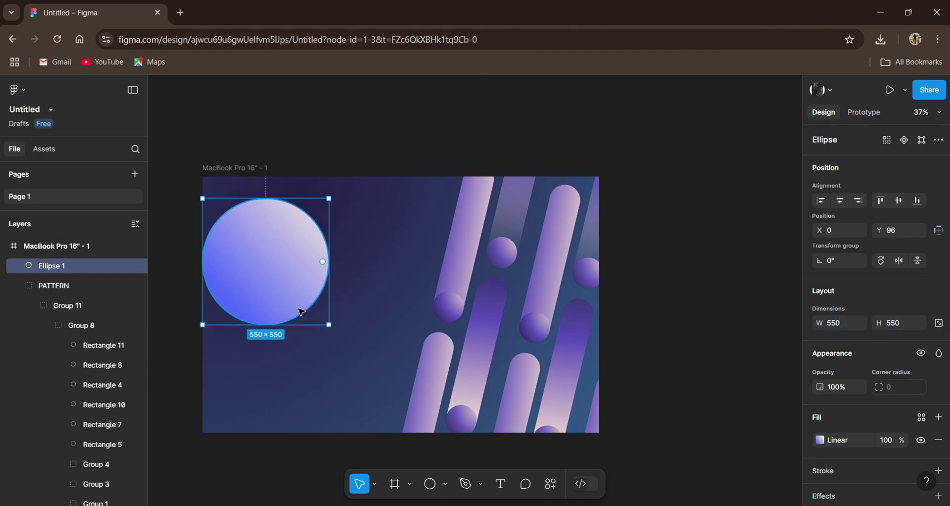
Add a layer blur of 500 to the circle.
scroll(870, 346, "down", 2)
left_click(939, 437)
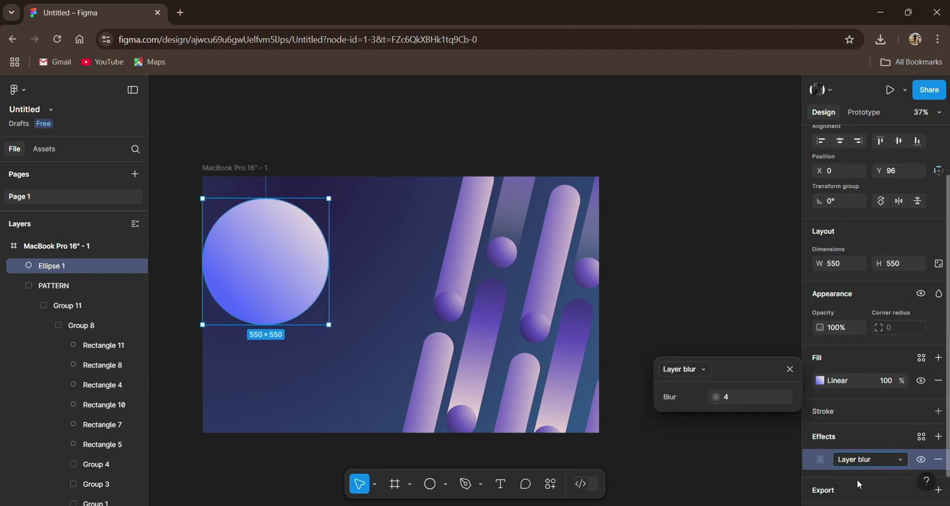
left_click(727, 396)
type("500")
key("Return")
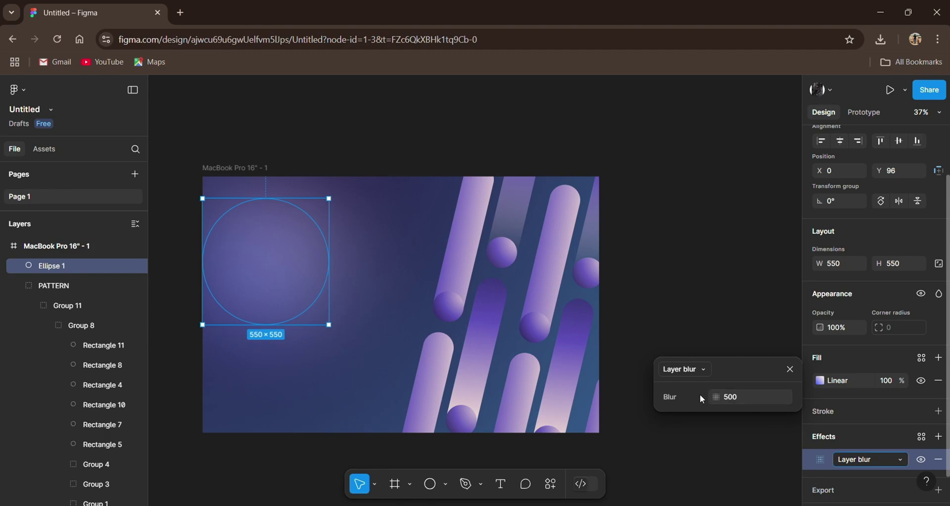
Recolour the right gradient stop to 9342EA and enlarge the glow partly off the left edge.
left_click(829, 380)
left_click(792, 400)
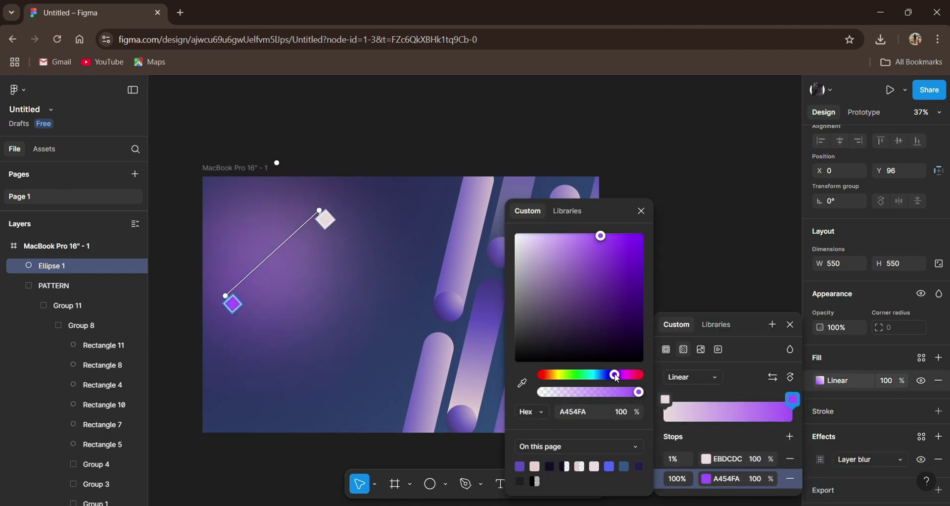
left_click_drag(625, 244, 607, 244)
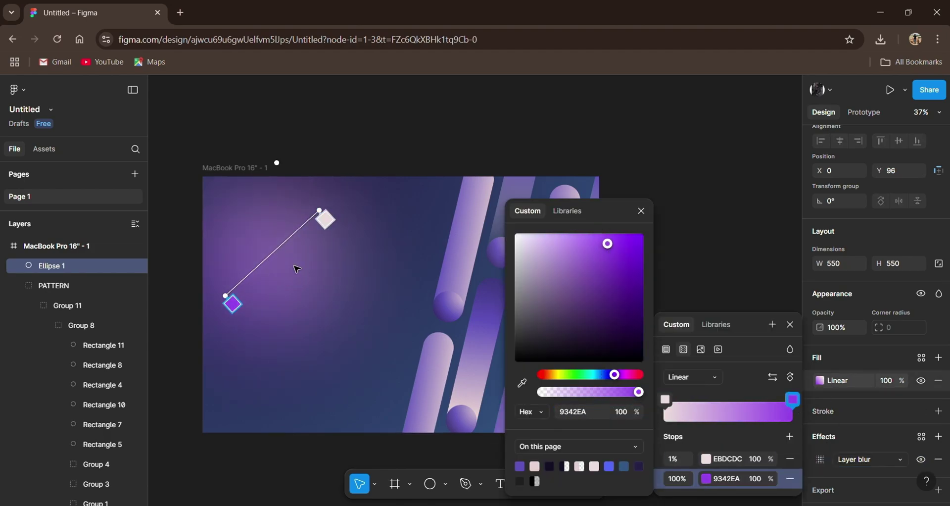
mouse_move(296, 269)
left_mouse_down()
mouse_move(240, 274)
mouse_move(227, 246)
left_mouse_up()
left_click_drag(247, 278, 307, 352)
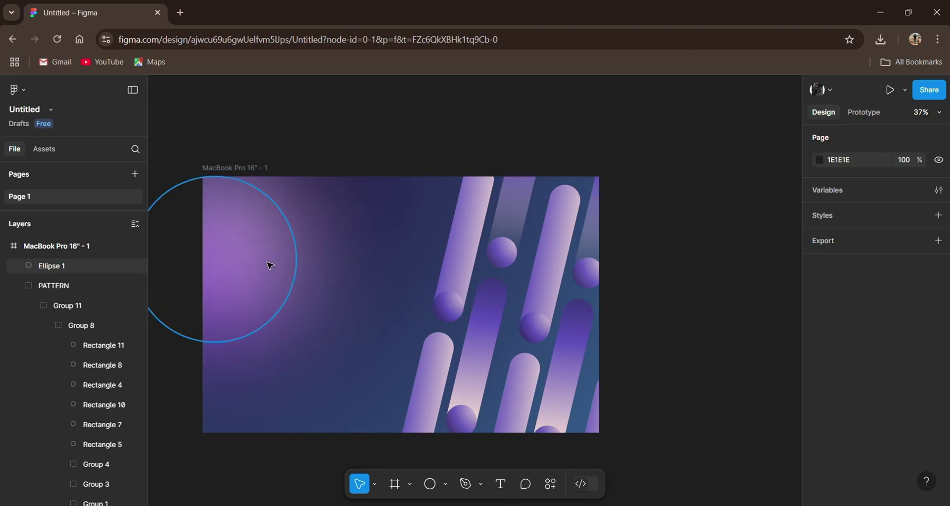
Apply a Noise plugin texture to Ellipse 1 at 714×722.
scroll(869, 451, "down", 1)
right_click(242, 257)
left_click(415, 373)
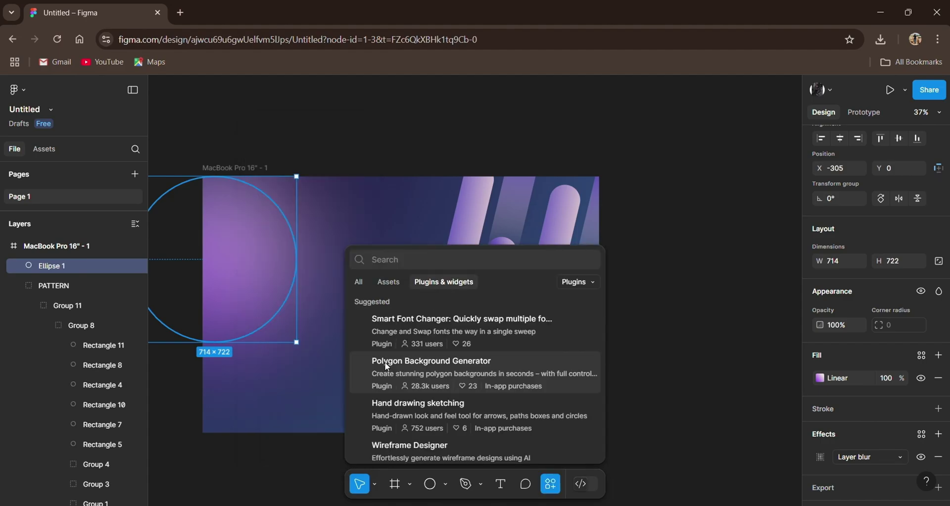
type("NOI")
left_click(406, 443)
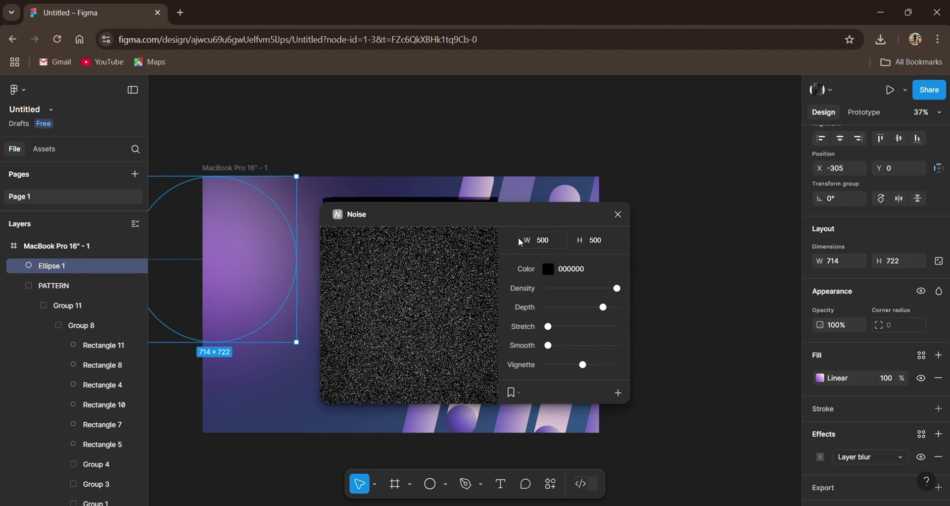
type("714")
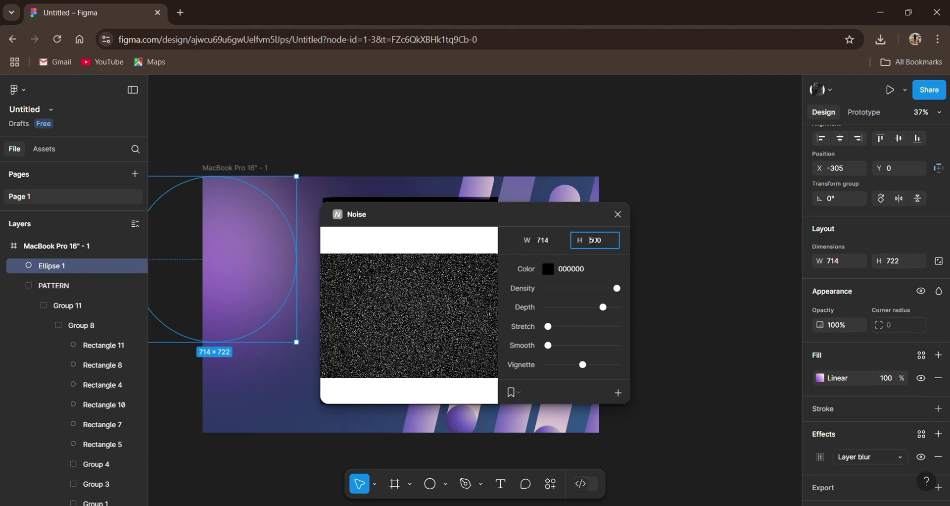
type("722")
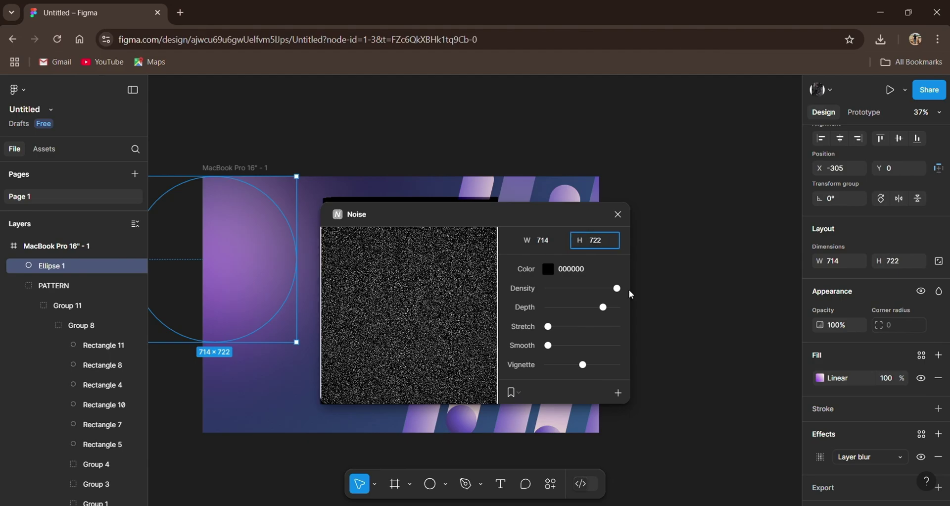
left_click(618, 393)
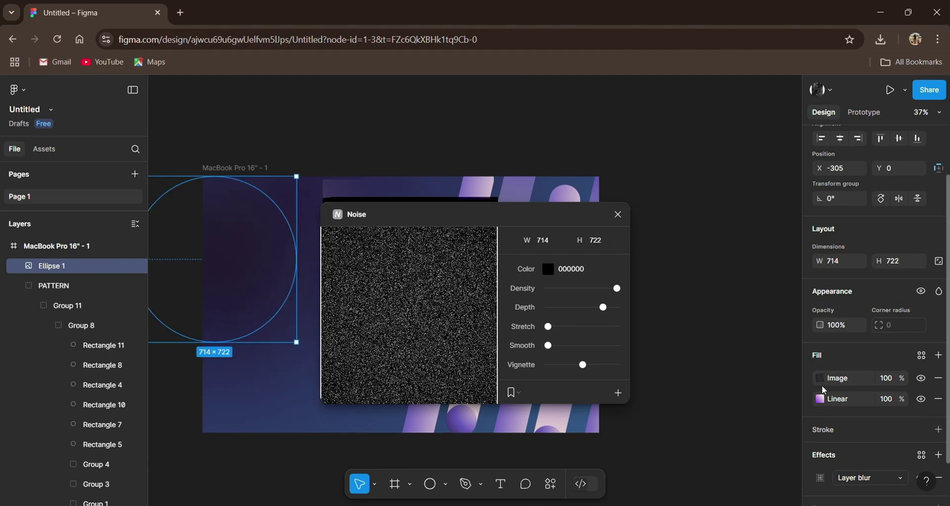
Set the noise fill opacity to 30% and select the hero frame.
left_click(886, 378)
type("30")
key("Return")
key("Escape")
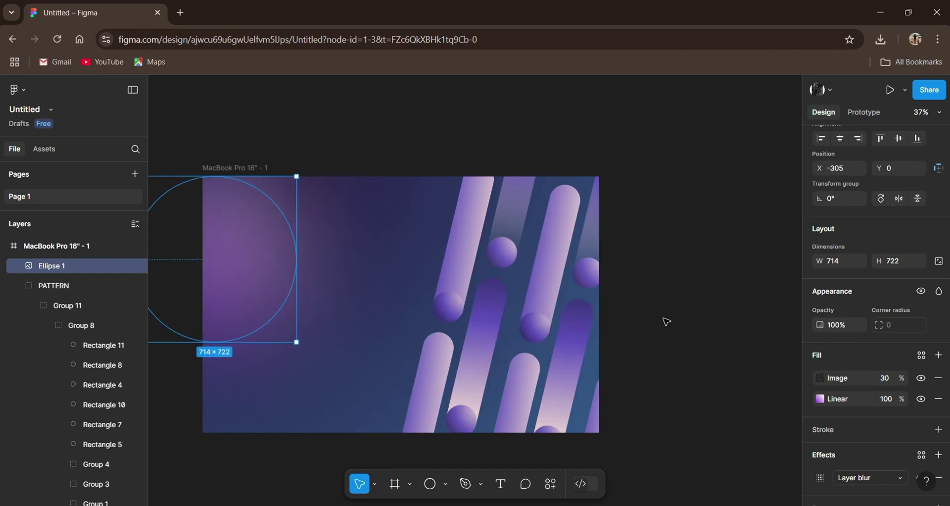
left_click(352, 277)
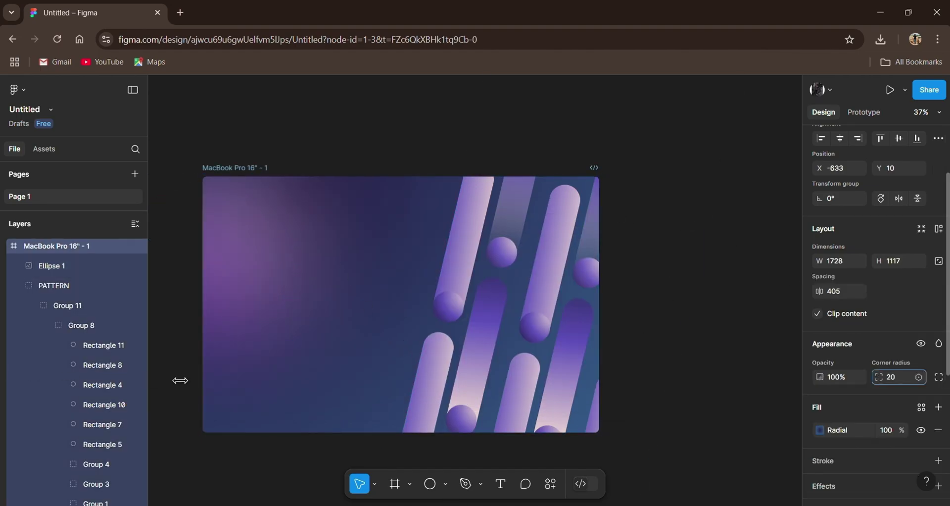
Crop the pasted Unity logo to its cube mark and shrink it into the frame's top-left.
left_click(717, 395)
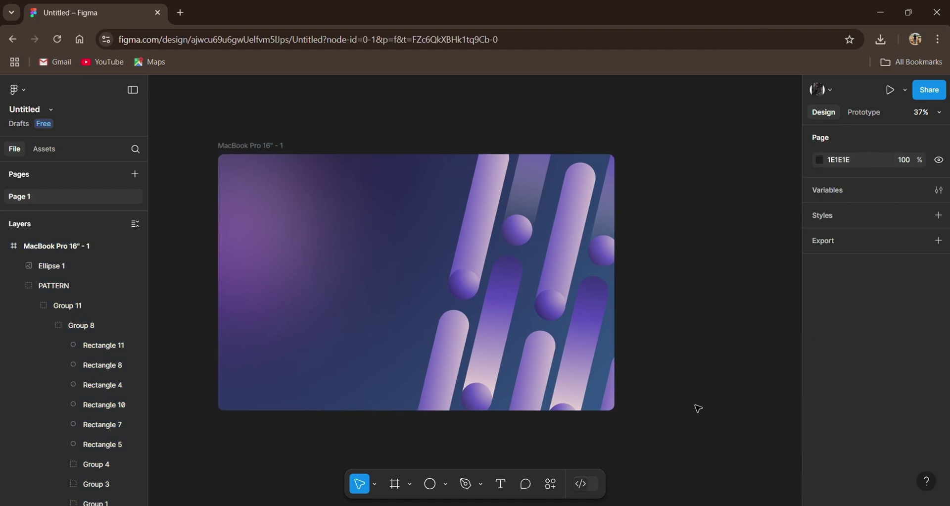
scroll(679, 357, "up", 5)
scroll(598, 328, "down", 3)
scroll(601, 329, "up", 2)
scroll(601, 329, "left", 2)
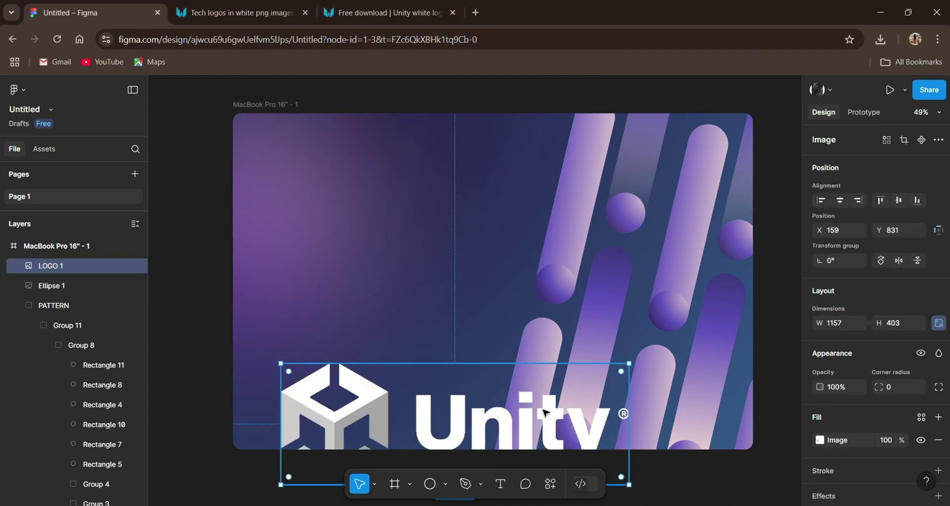
key("Escape")
left_click_drag(346, 410, 300, 165)
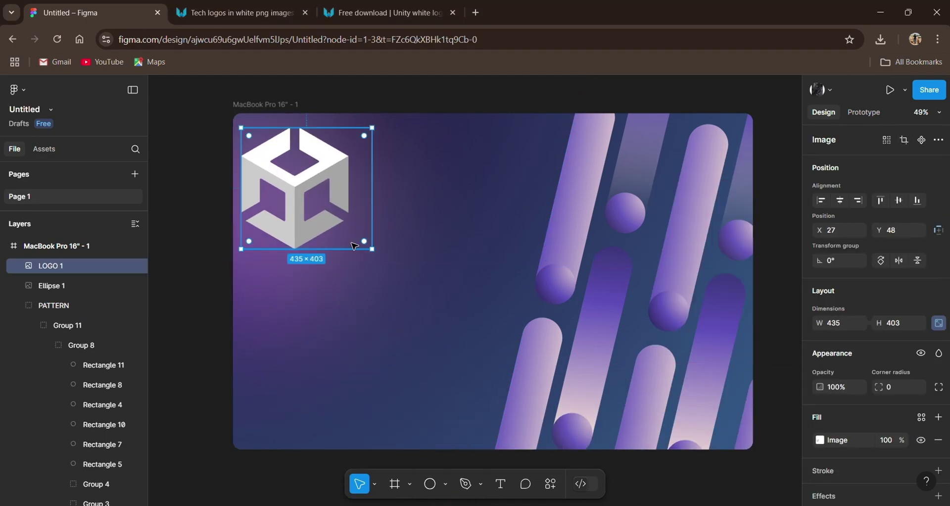
left_click_drag(375, 250, 297, 186)
Nudge the logo inward from the corner and scale it to about 94×87.
scroll(305, 199, "up", 2)
scroll(305, 199, "up", 2)
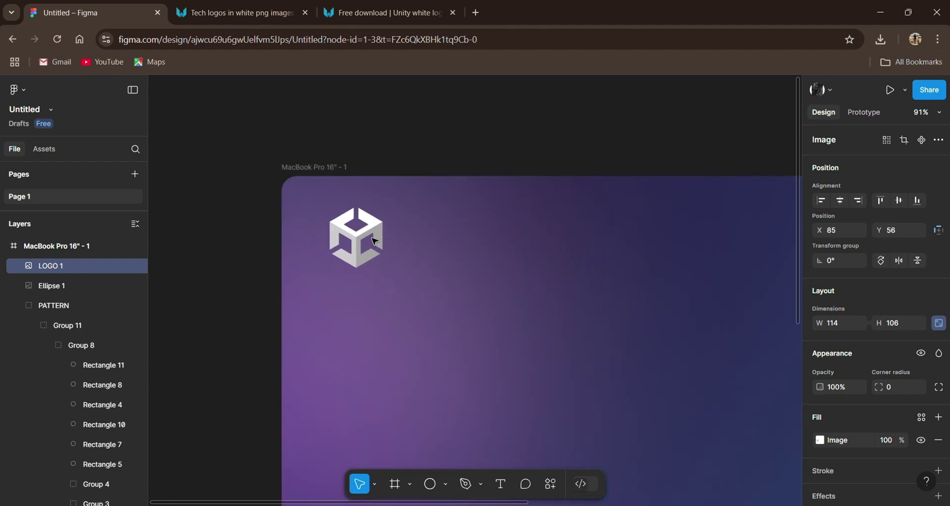
left_click_drag(353, 232, 368, 235)
scroll(385, 191, "down", 1)
left_click(385, 192)
scroll(384, 192, "down", 2)
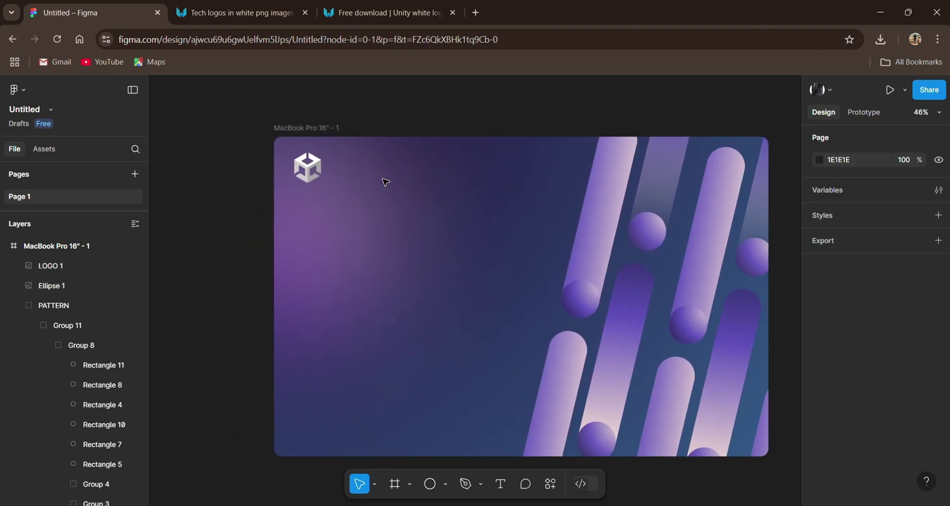
left_click(305, 165)
left_click_drag(327, 183, 321, 177)
left_click(376, 119)
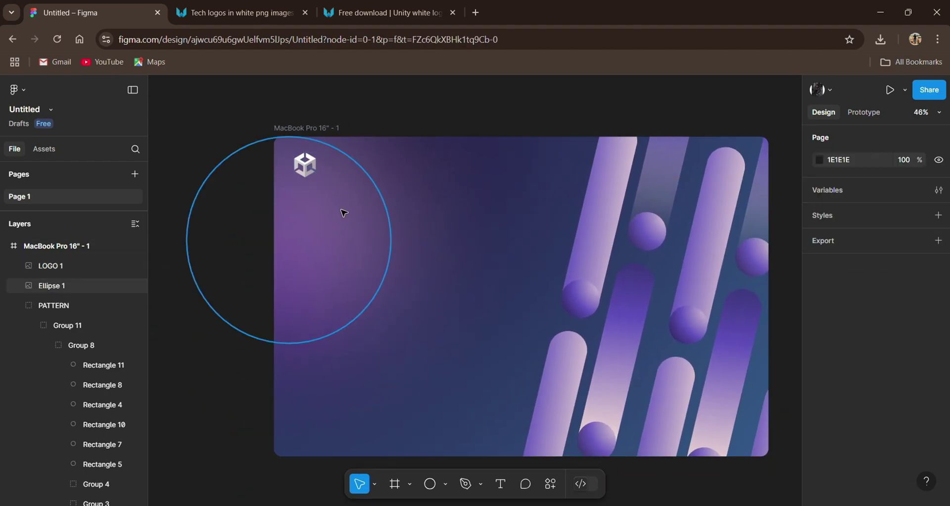
Lock the LOGO 1, Ellipse 1 and PATTERN layers.
left_click(123, 266)
left_click(123, 285)
left_click(123, 305)
scroll(112, 348, "down", 5)
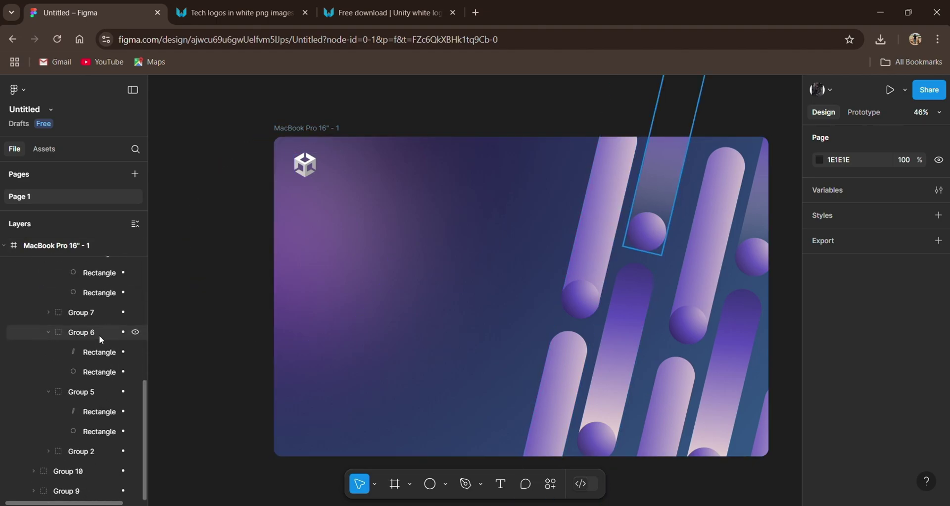
scroll(99, 346, "up", 5)
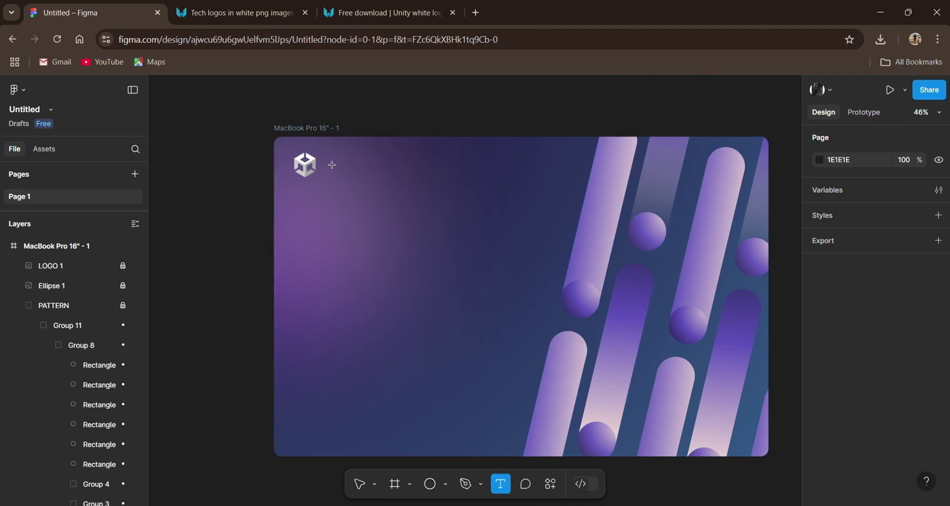
Draw the UNITY text box beside the logo and enlarge it to 48.
left_click_drag(322, 154, 450, 177)
type("UNITY")
scroll(901, 434, "down", 2)
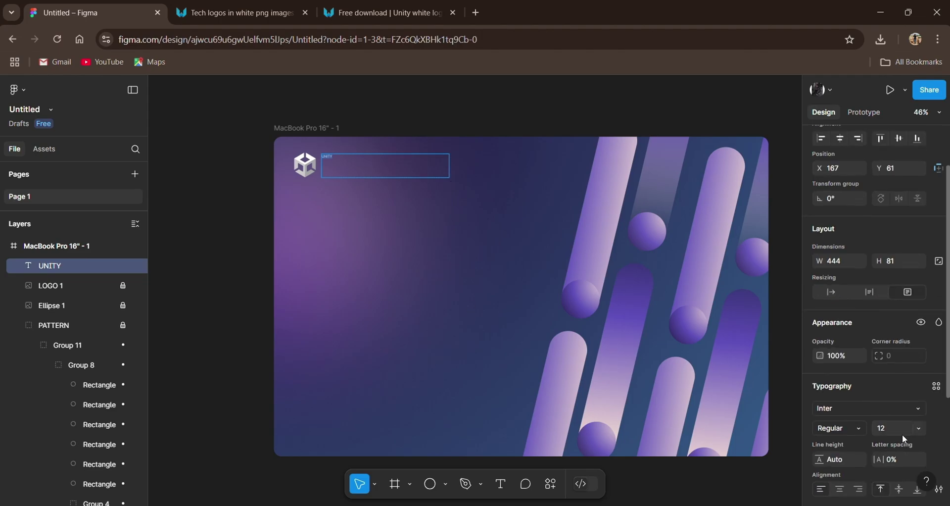
left_click(915, 428)
Set UNITY's font to JetBrains Mono with 20% letter spacing.
left_click(908, 413)
left_click(909, 410)
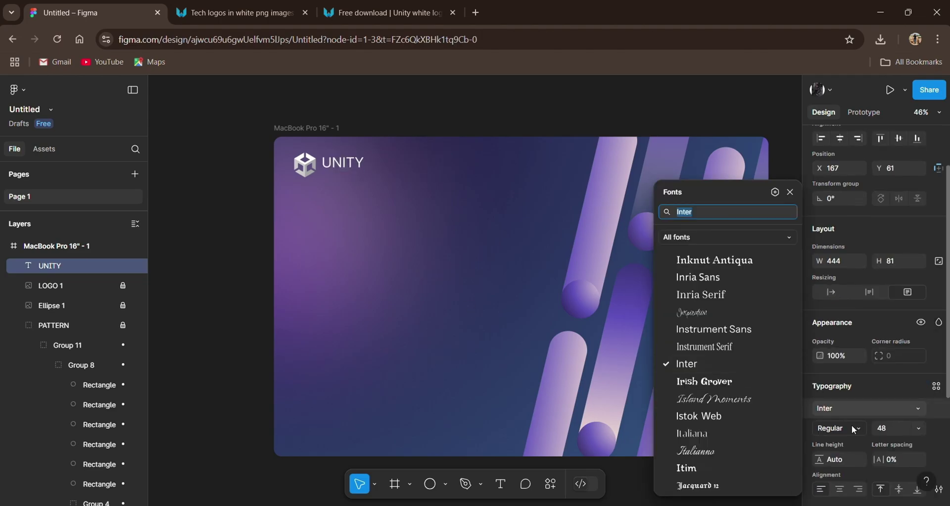
left_click(791, 364)
left_click(845, 248)
left_click(918, 409)
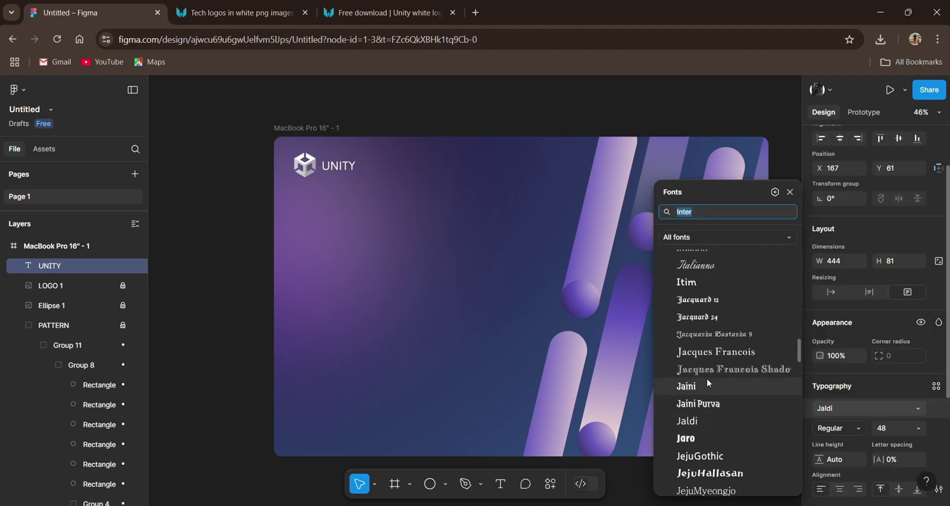
scroll(707, 378, "down", 3)
left_click(709, 390)
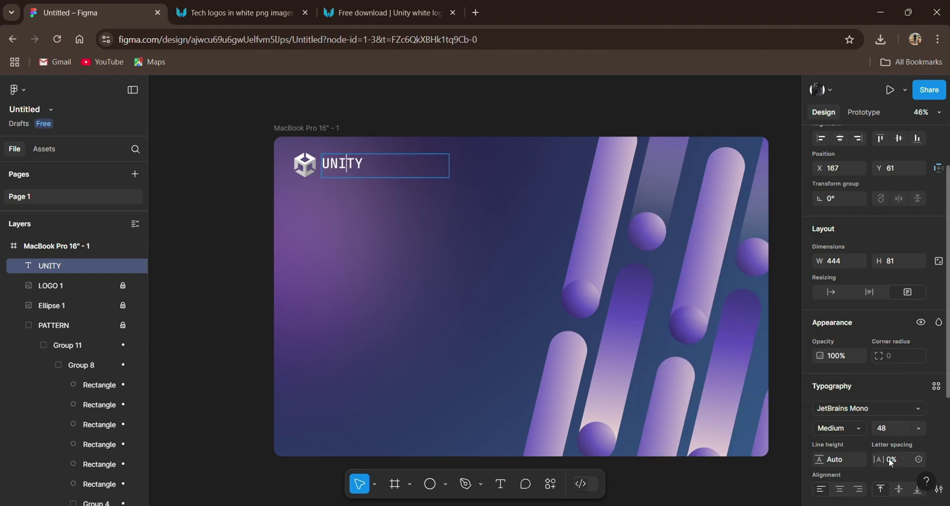
type("20")
key("Return")
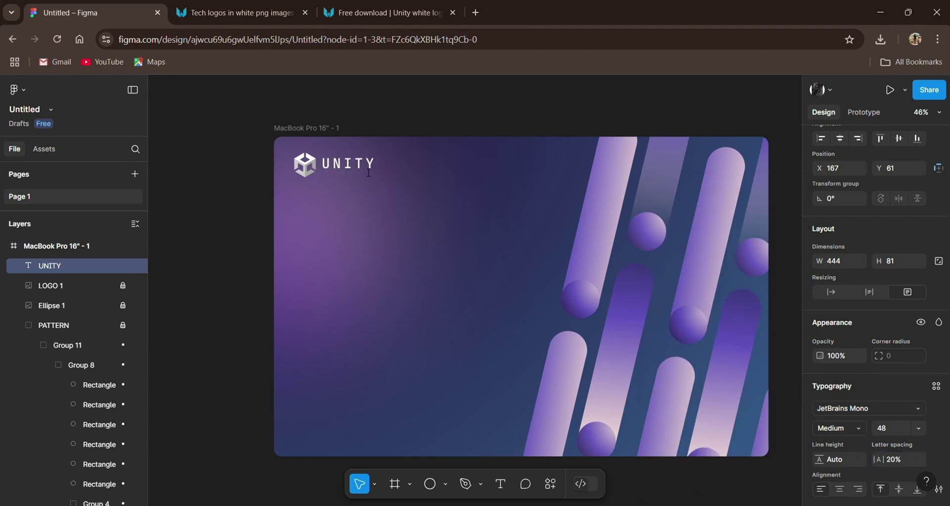
Nudge the UNITY wordmark slightly right of the logo and zoom to fit the frame.
left_click(369, 188)
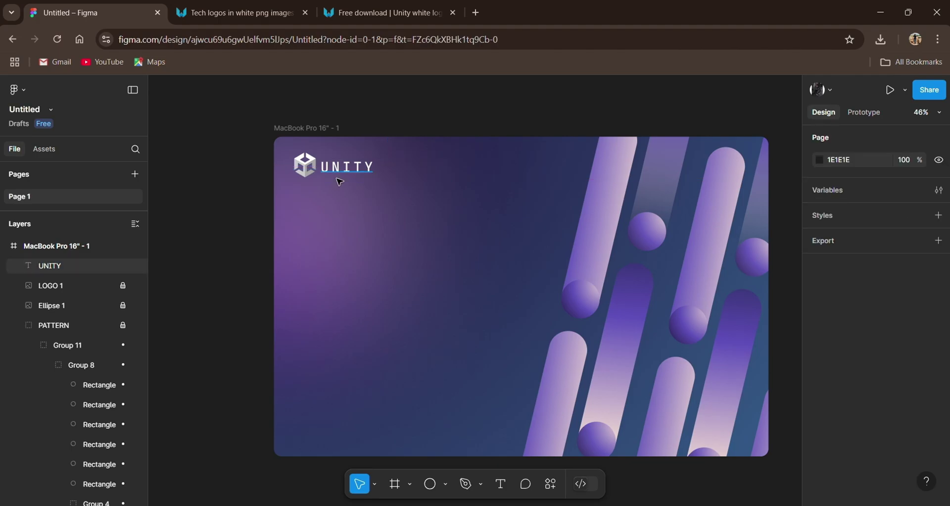
scroll(368, 179, "up", 4, "ctrl")
left_click(366, 163)
left_click(415, 192)
left_click_drag(388, 187, 410, 219)
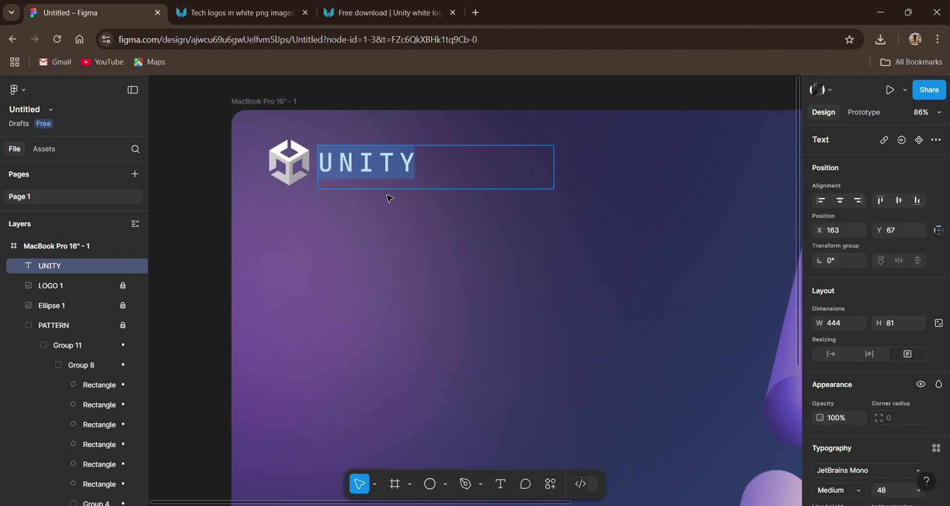
key("Escape")
key("shift+1")
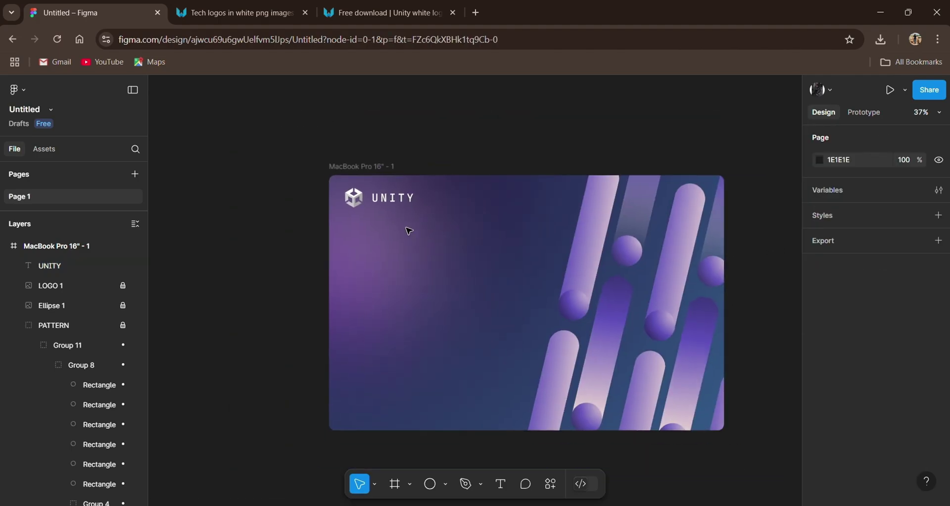
left_click(376, 191)
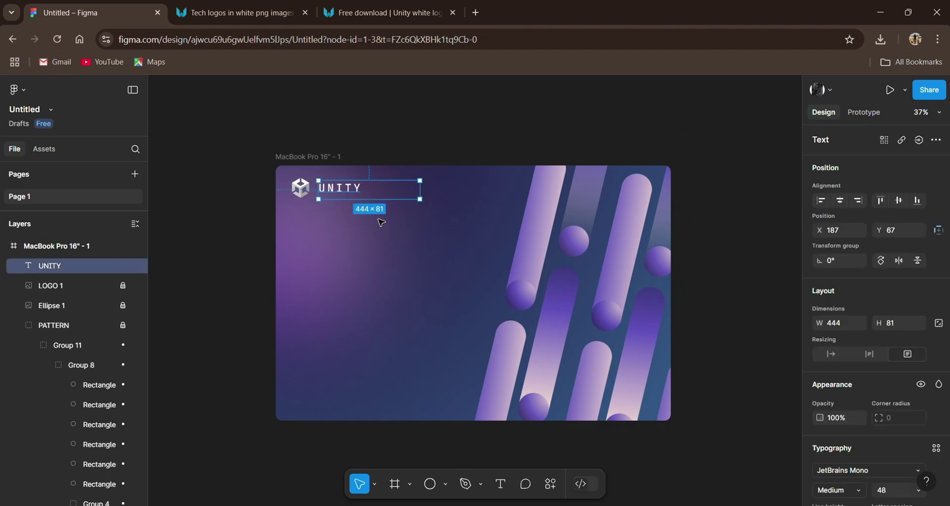
Alt-drag a copy of UNITY to the right as the SERVICES label.
left_click_drag(369, 199, 495, 198)
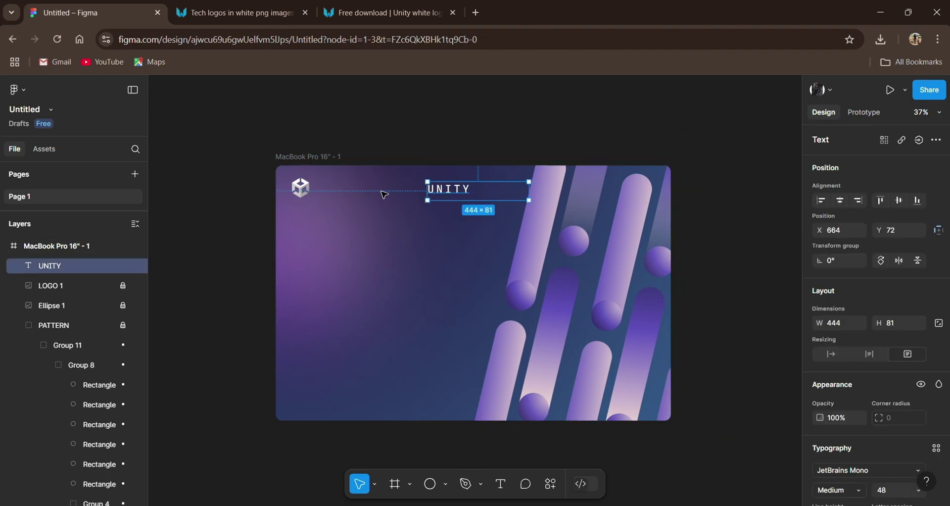
key("Escape")
left_click(346, 188)
mouse_move(420, 190)
left_mouse_down()
mouse_move(380, 207)
mouse_move(365, 202)
left_mouse_up()
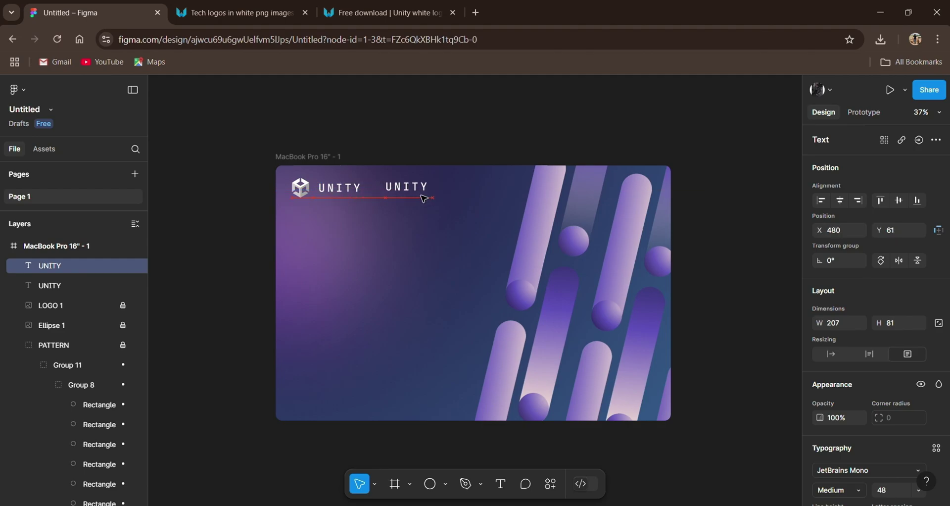
left_click_drag(424, 198, 424, 196)
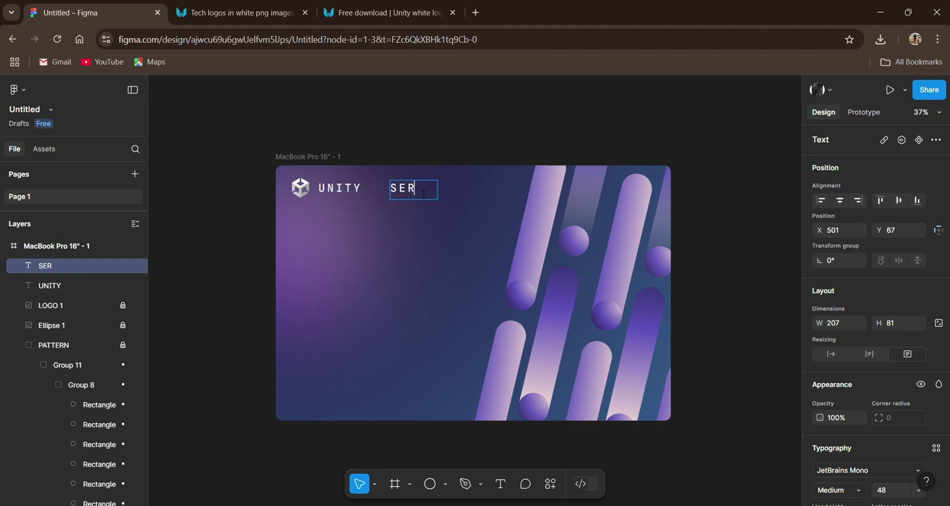
Add COMPANY and TEAM label copies to the right of SERVICES.
left_click_drag(448, 196, 530, 196)
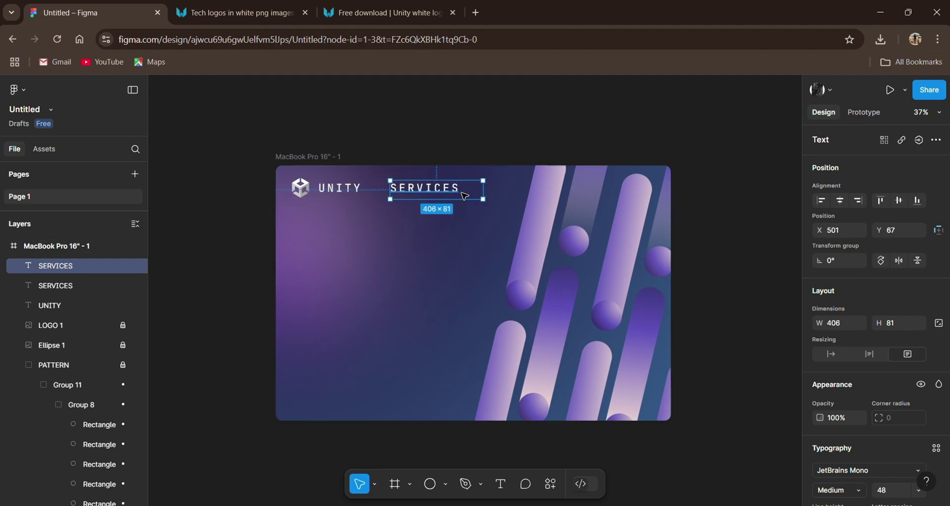
double_click(530, 196)
type("COMPANY")
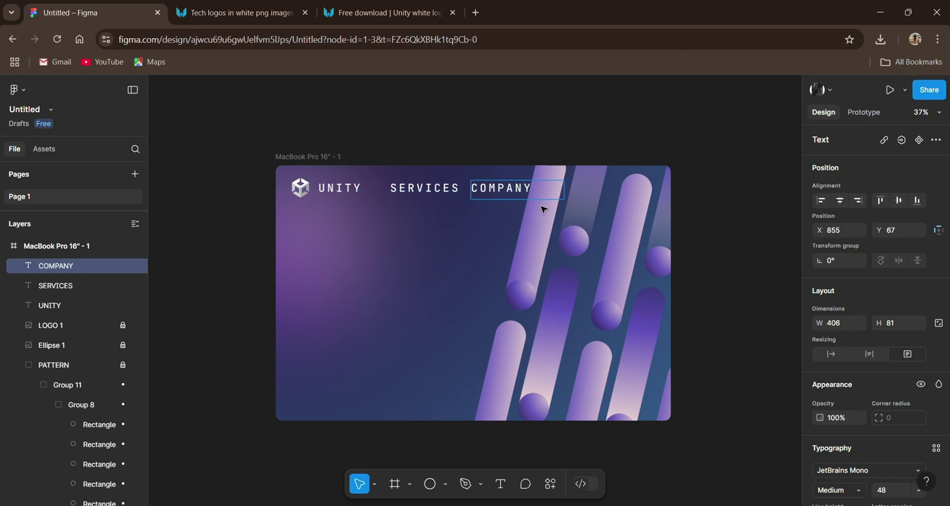
left_click_drag(521, 192, 596, 192)
double_click(596, 192)
type("TEAM")
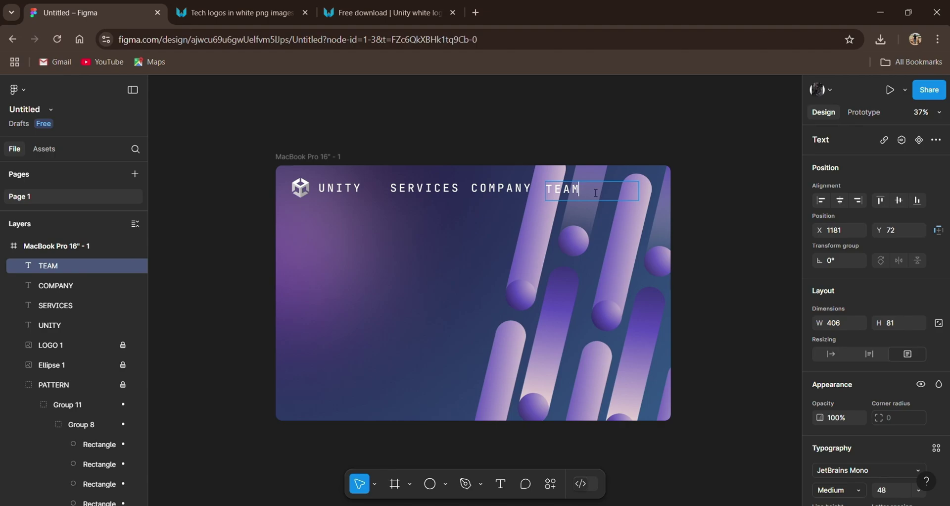
key("Escape")
key("Escape")
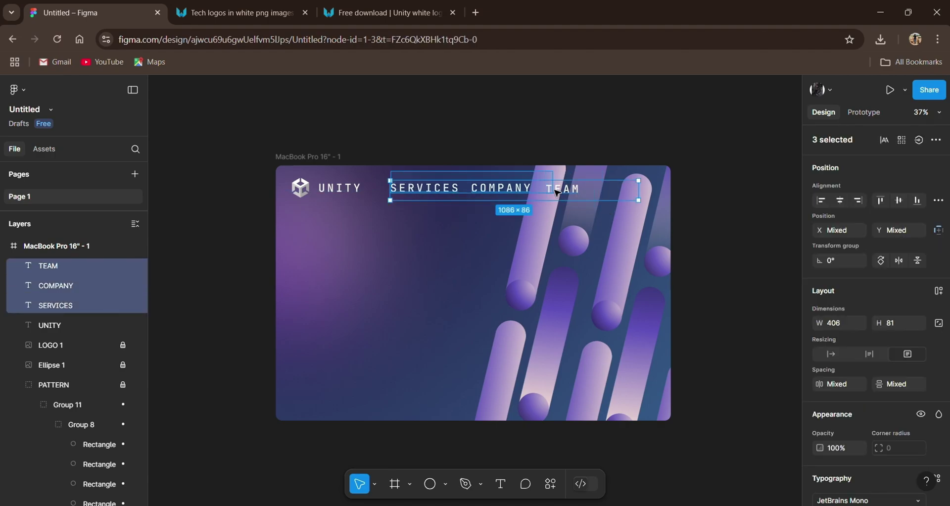
Group SERVICES, COMPANY and TEAM and move them to the frame's top right.
left_click_drag(570, 196, 567, 195)
left_click_drag(663, 190, 641, 193)
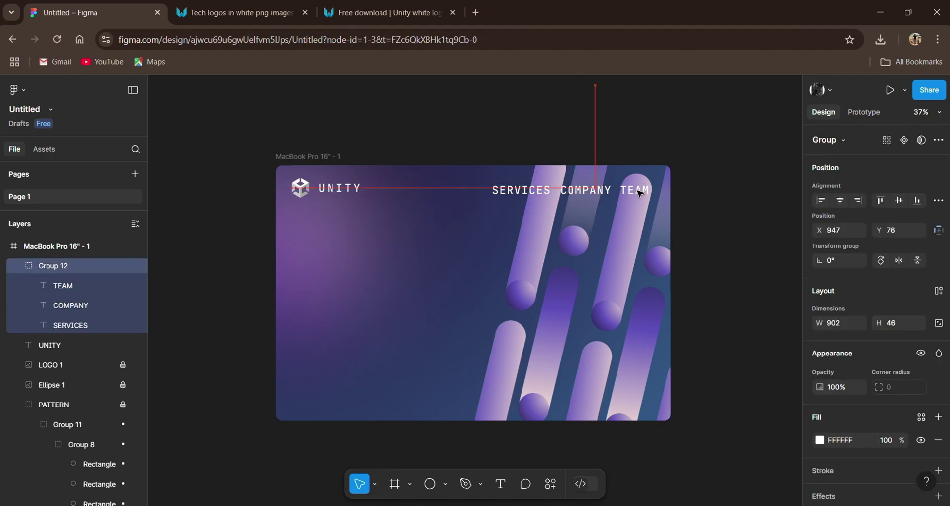
left_click(706, 230)
Set the SERVICES label's font to Khand.
double_click(593, 188)
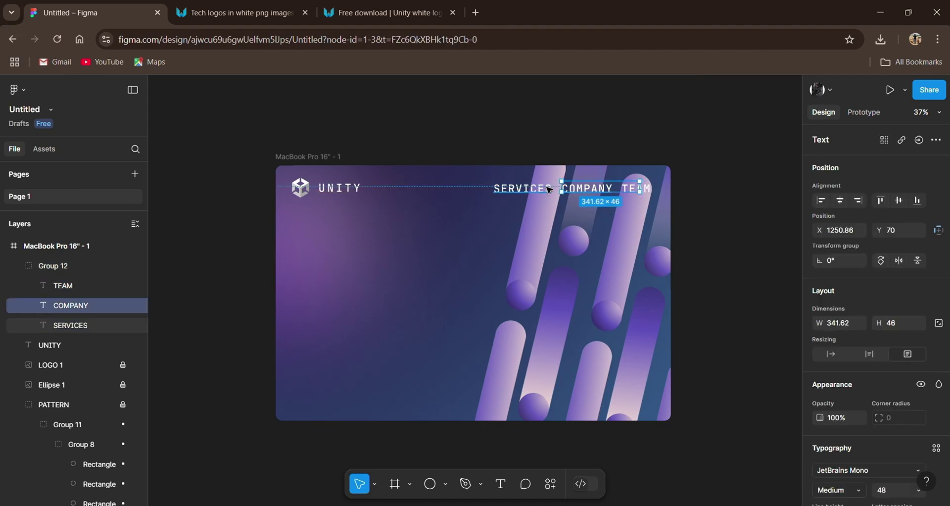
left_click(512, 188)
left_click(845, 428)
scroll(725, 432, "down", 4)
scroll(722, 426, "down", 5)
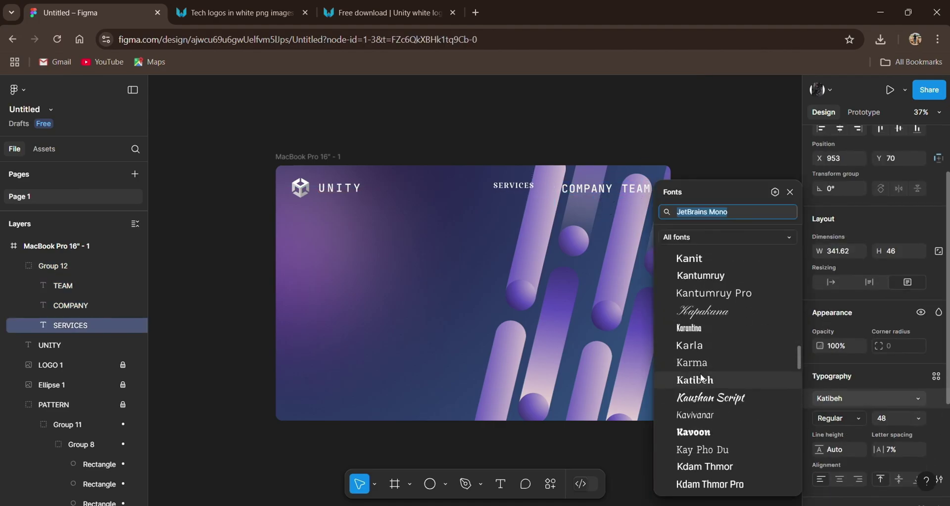
scroll(713, 429, "down", 4)
scroll(710, 346, "down", 2)
scroll(711, 281, "up", 1)
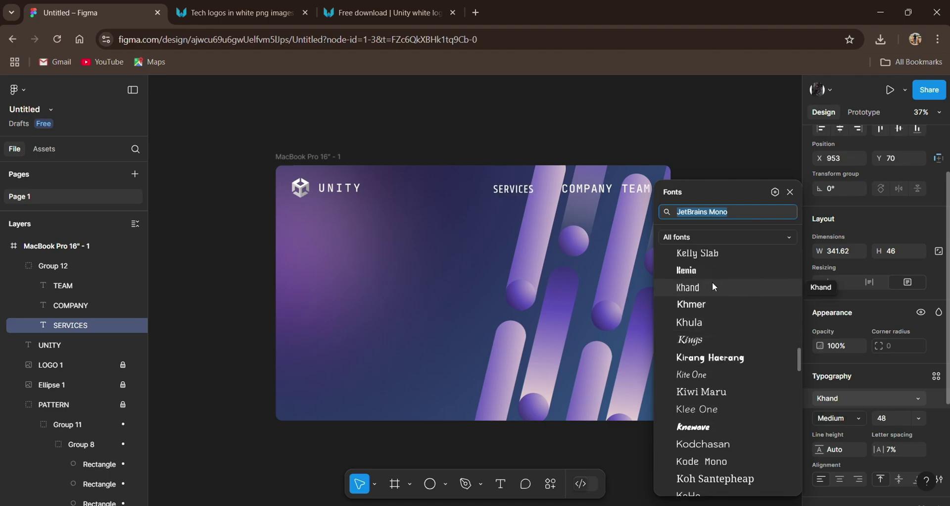
left_click(711, 282)
Ungroup the nav labels, shift SERVICES slightly, and reduce its font size.
key("ctrl+shift+g")
left_click(515, 188)
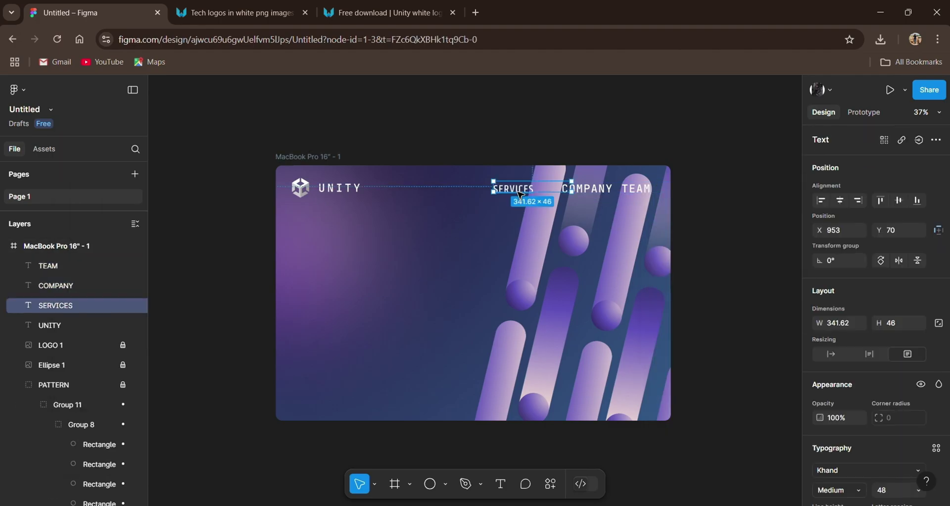
left_click_drag(515, 188, 524, 187)
scroll(870, 347, "down", 4)
left_click(918, 304)
left_click(908, 255)
Set COMPANY and TEAM to font size 32.
left_click(603, 194)
scroll(911, 272, "down", 2)
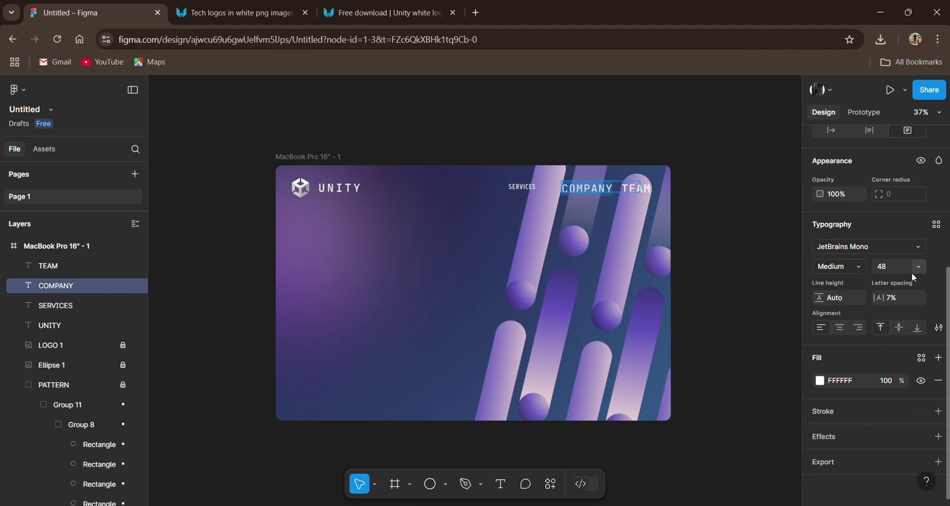
left_click(919, 266)
left_click(899, 251)
left_click(635, 188)
left_click(918, 266)
left_click(904, 255)
Set COMPANY's font to Khula.
left_click(579, 186)
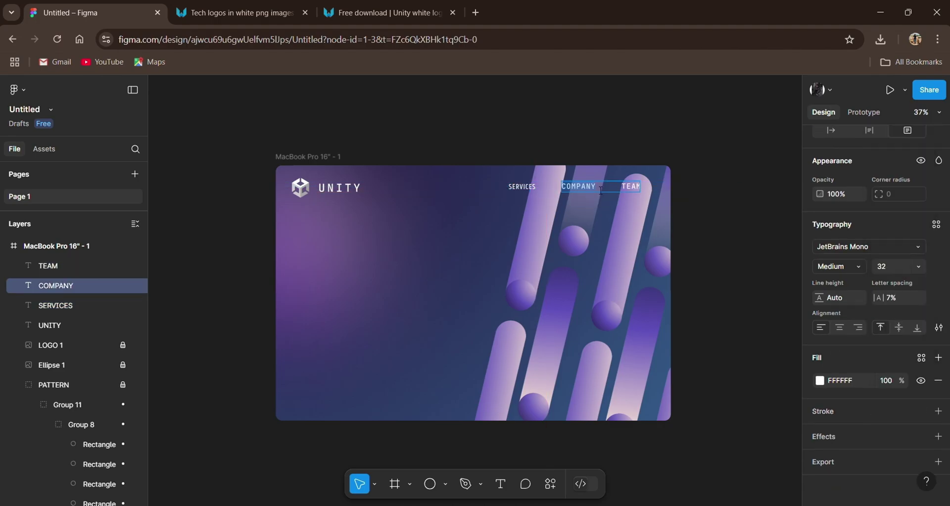
left_click(841, 247)
scroll(699, 382, "down", 5)
scroll(702, 433, "down", 3)
scroll(699, 440, "down", 5)
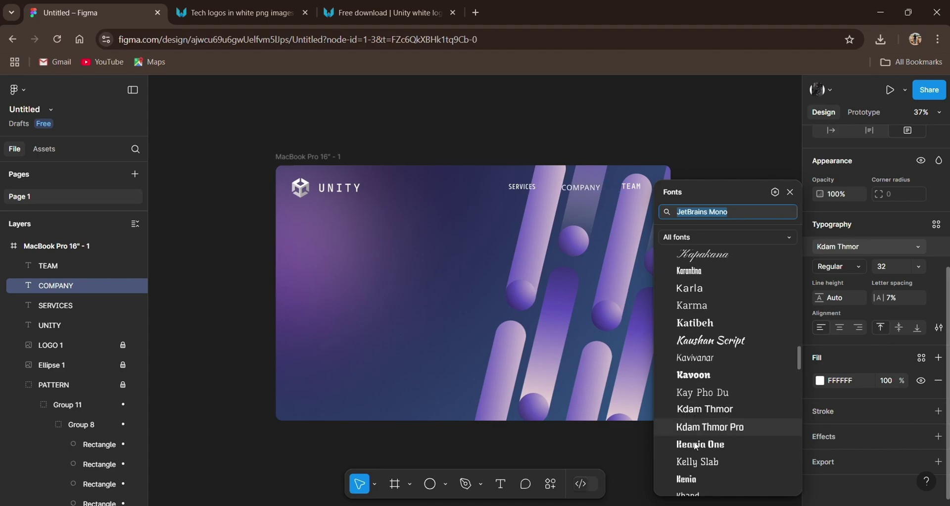
scroll(712, 420, "down", 2)
left_click(717, 381)
Set TEAM's font to Khula by searching 'khula'.
left_click(522, 186)
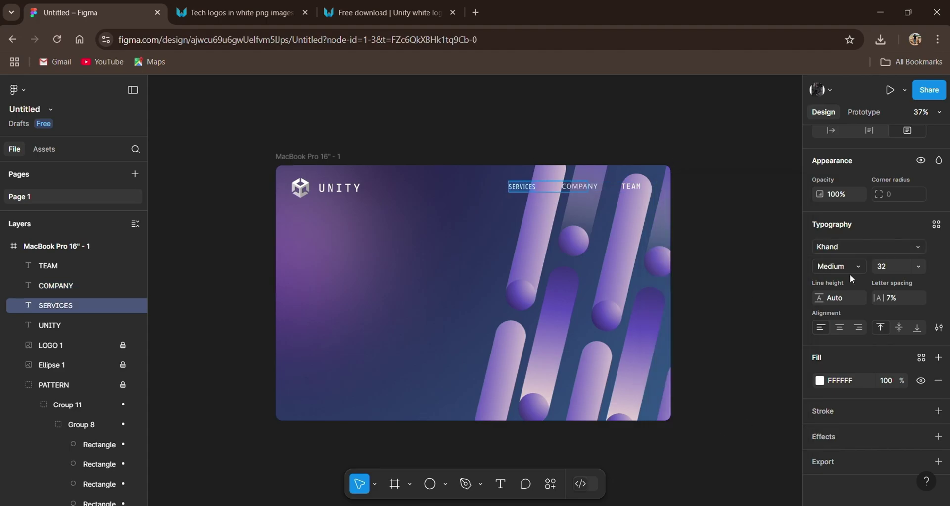
left_click(841, 246)
left_click(710, 399)
left_click(631, 186)
left_click(841, 247)
type("khula")
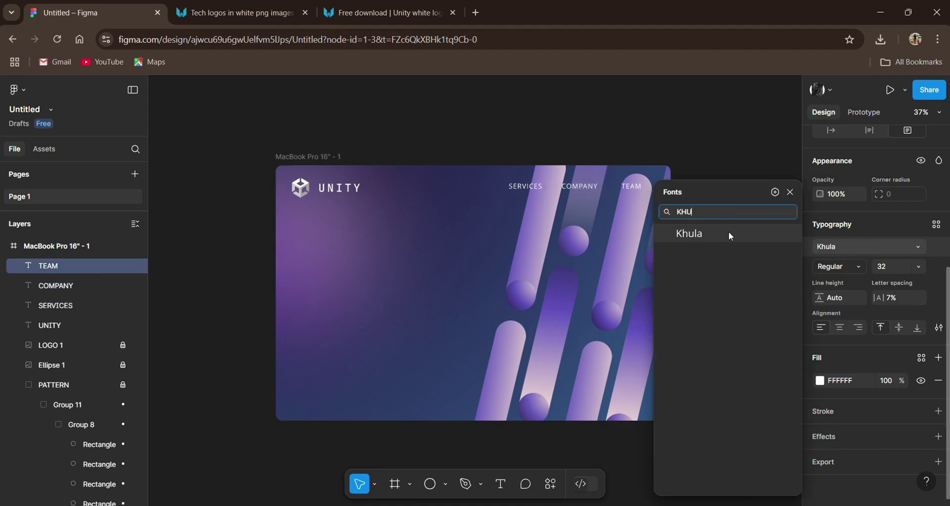
left_click(729, 234)
Space and align SERVICES, COMPANY and TEAM evenly along the top right.
left_click(595, 192)
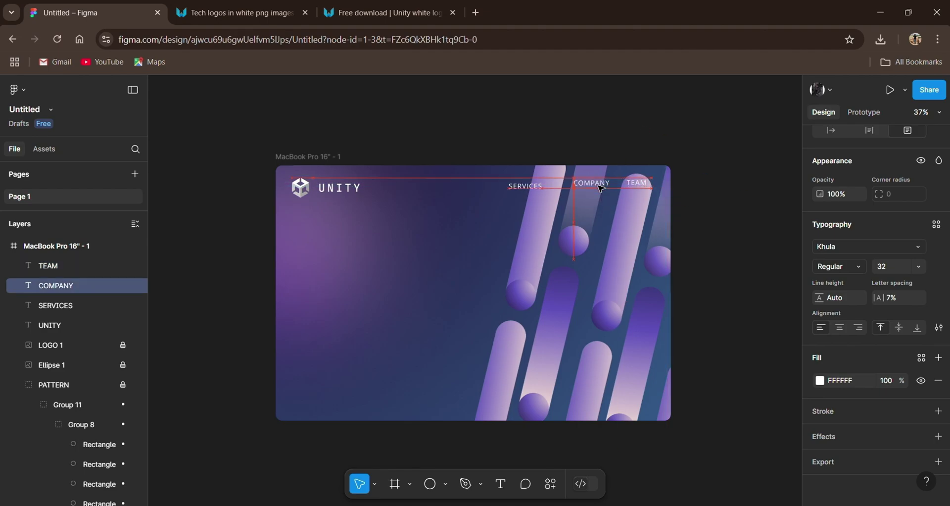
left_click_drag(534, 188, 547, 189)
left_click(733, 214)
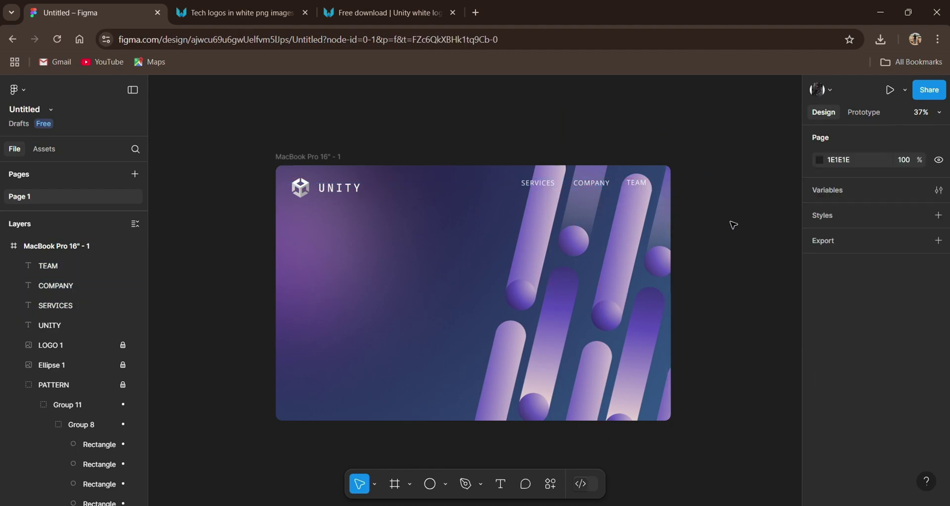
left_click_drag(538, 184, 641, 191)
key("Escape")
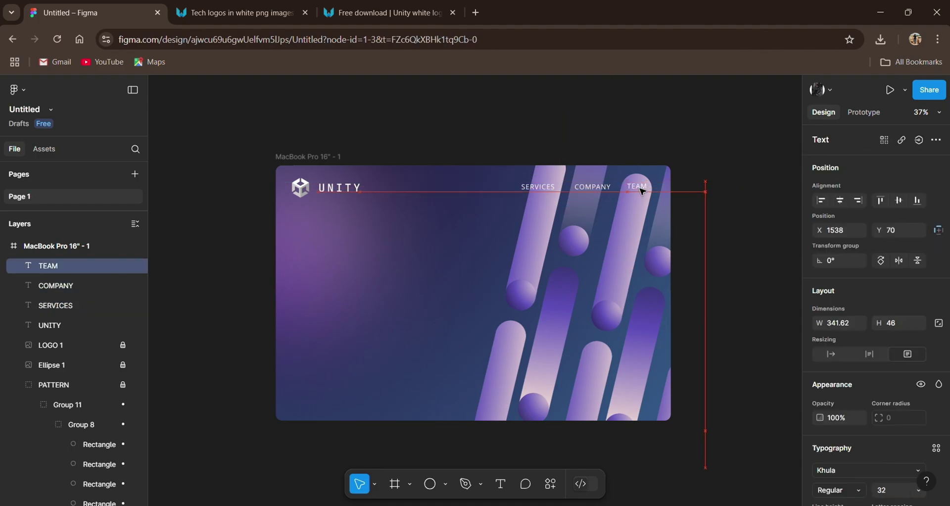
left_click(636, 140)
left_click(637, 186)
left_click(655, 132)
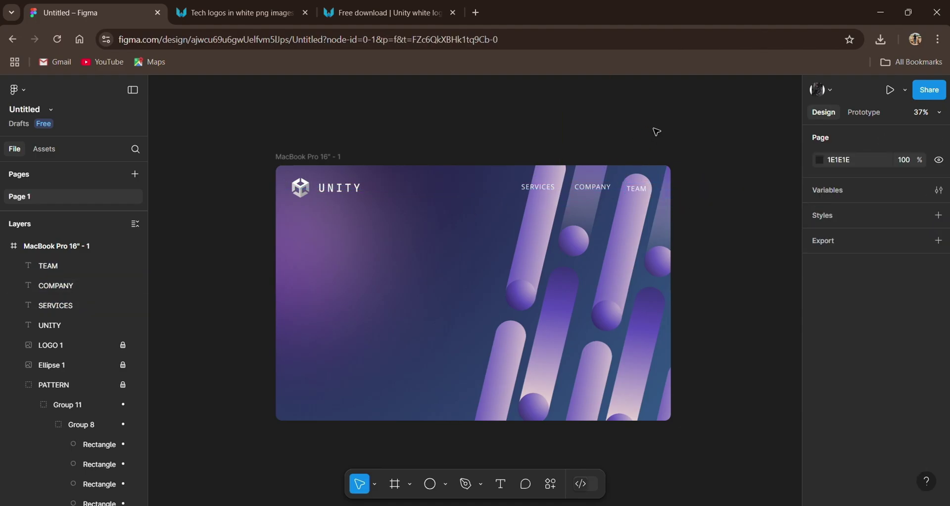
scroll(605, 240, "up", 5)
Add 'Games' to the headline text and make it bold.
scroll(738, 131, "down", 5)
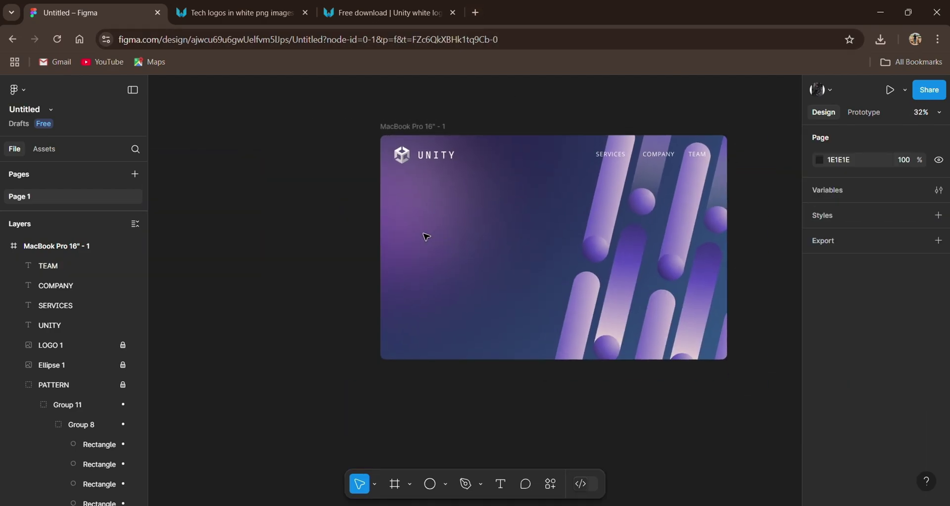
left_click_drag(410, 203, 602, 301)
type("Ai - Powered creative")
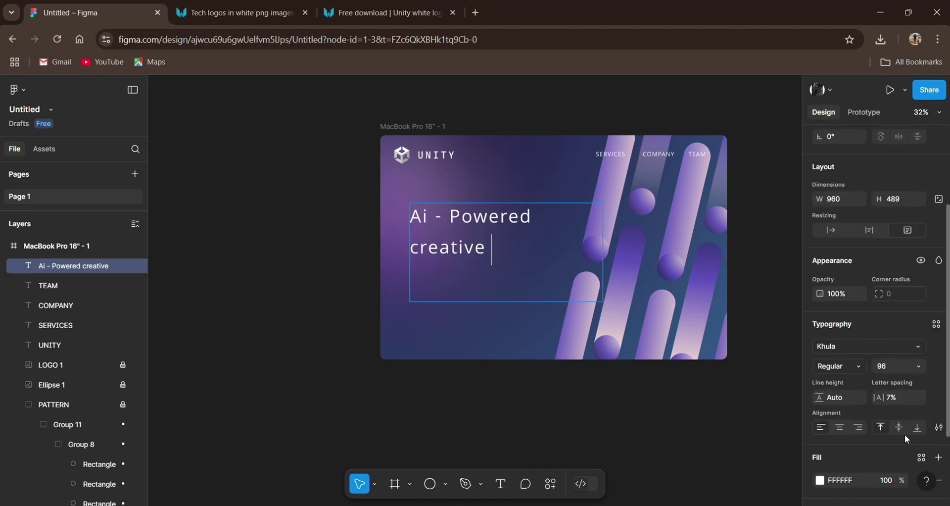
type("Games")
key("ctrl+a")
left_click(839, 366)
left_click(868, 391)
Set the headline to League Spartan at size 128.
left_click(869, 346)
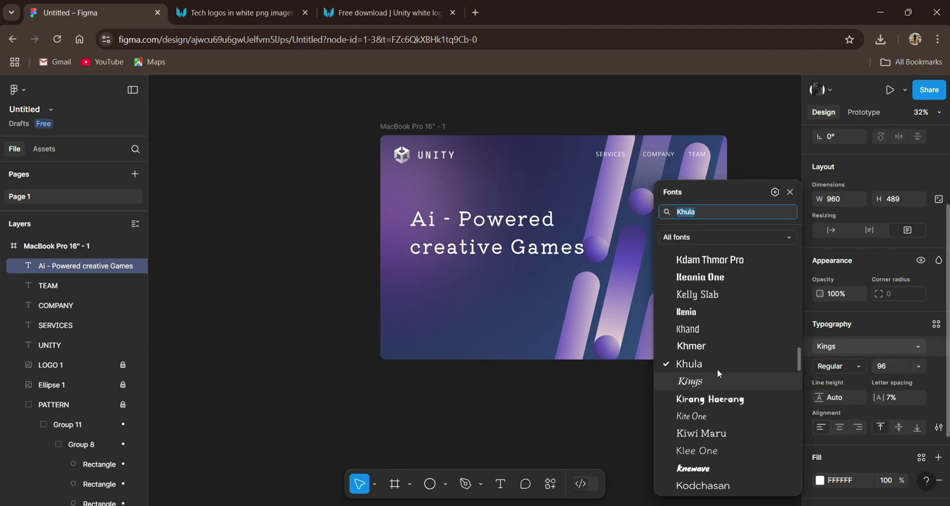
scroll(712, 391, "down", 3)
scroll(710, 406, "down", 3)
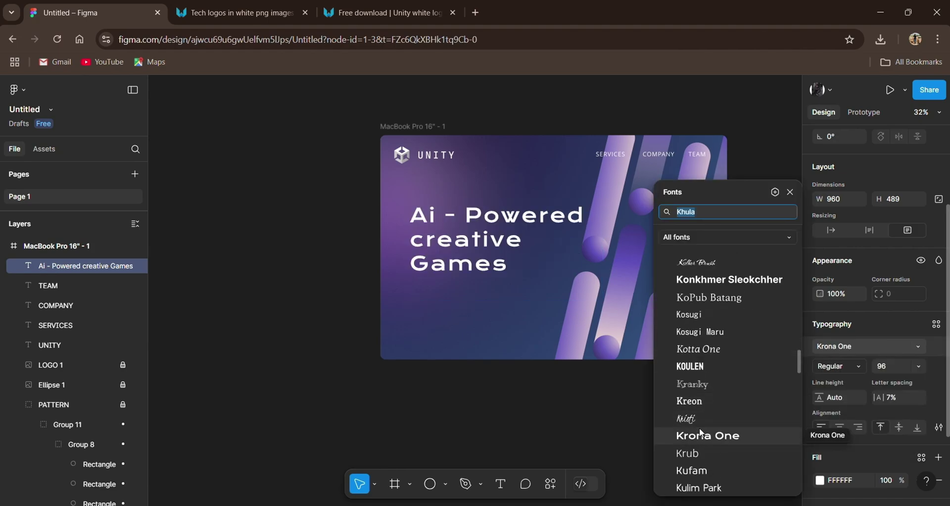
scroll(702, 431, "down", 5)
scroll(713, 415, "down", 2)
left_click(710, 449)
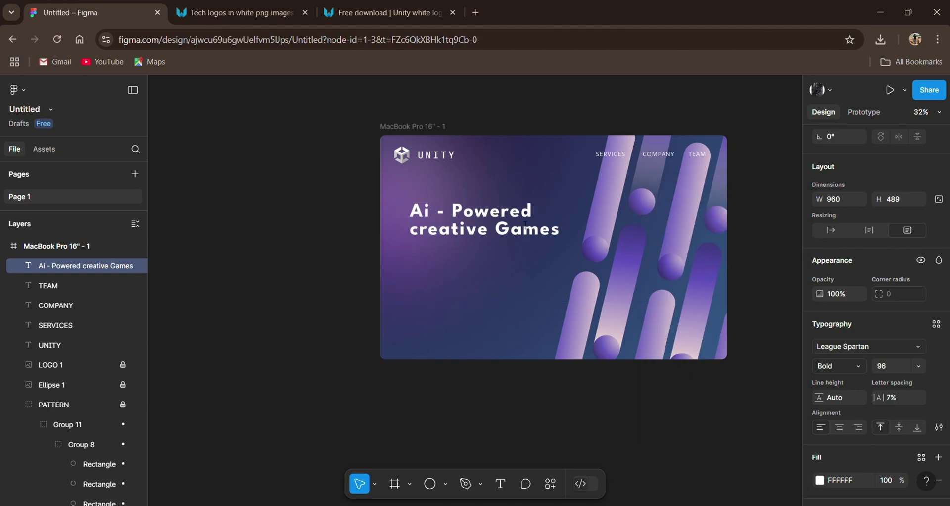
left_click(918, 366)
left_click(897, 378)
key("Escape")
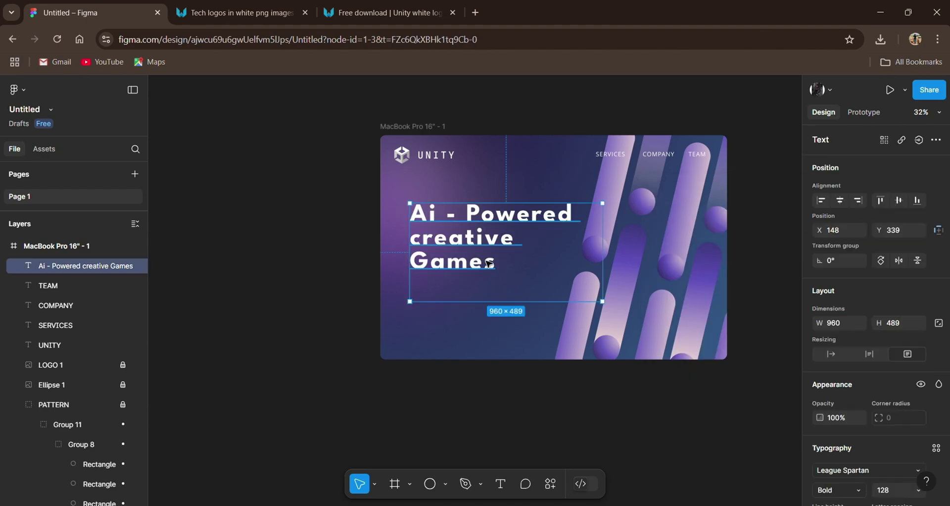
left_click(519, 128)
scroll(605, 271, "right", 3)
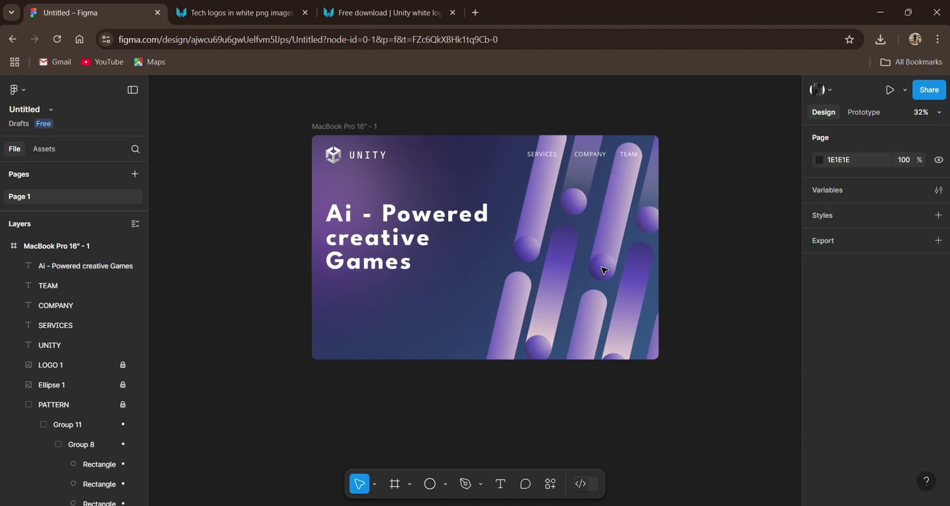
Copy a nav label below the headline as the tagline and widen it to two lines.
left_click_drag(585, 162, 431, 310)
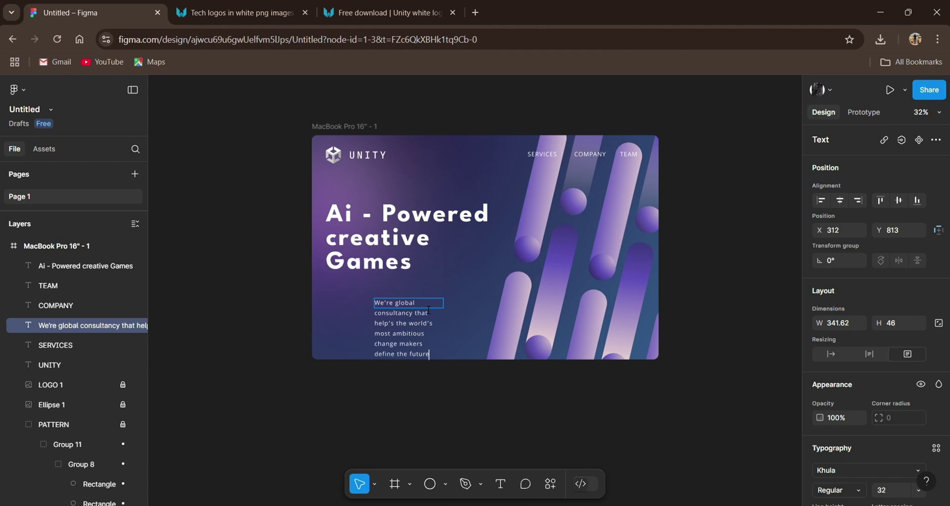
key("Escape")
left_click_drag(443, 327, 533, 319)
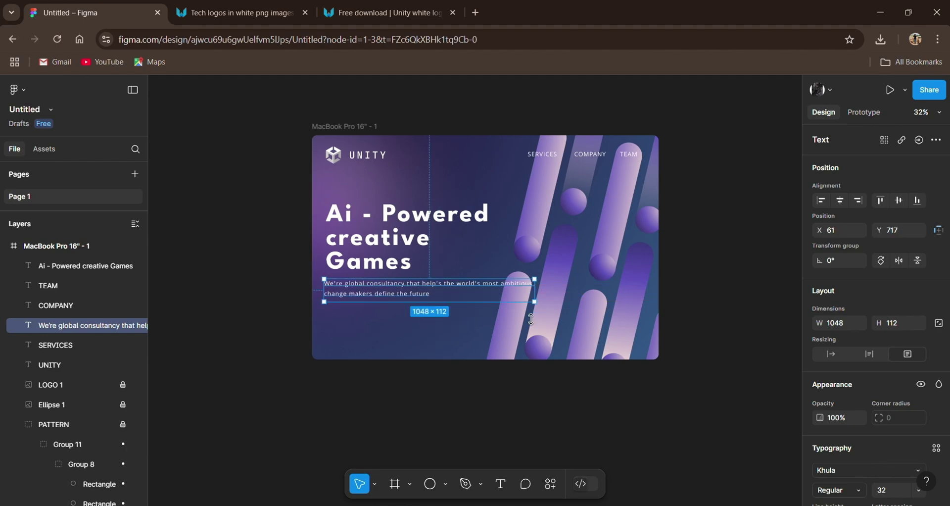
Set the tagline font size to 27.
scroll(871, 396, "down", 2)
left_click(918, 428)
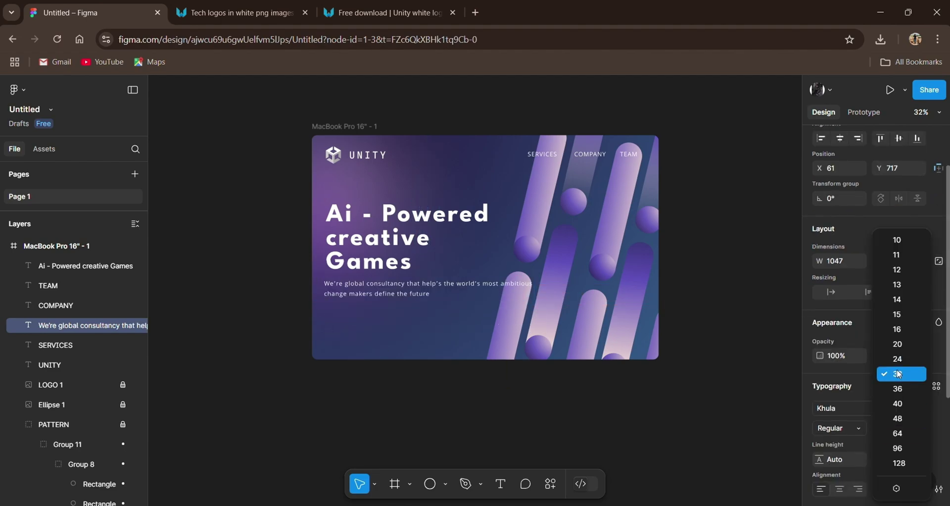
left_click(886, 428)
type("27")
key("Return")
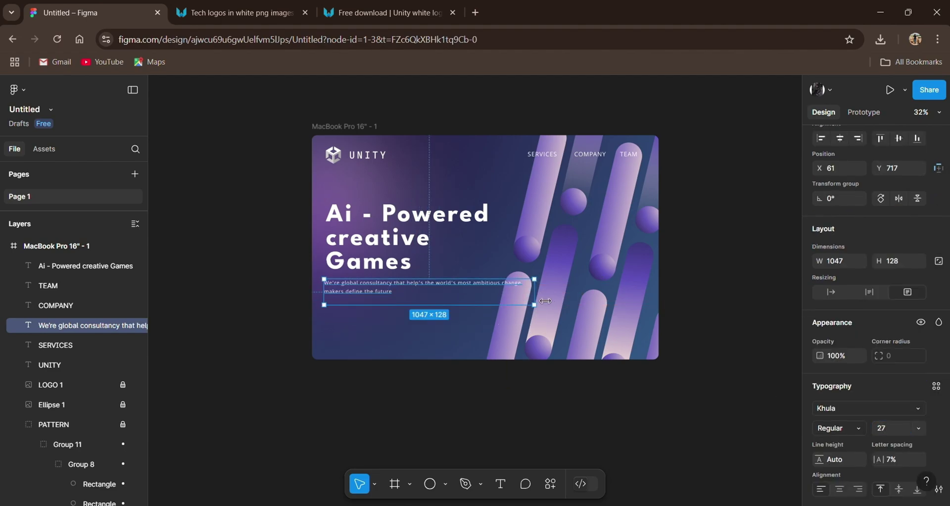
Apply the M PLUS 1p font to the tagline.
left_click(833, 407)
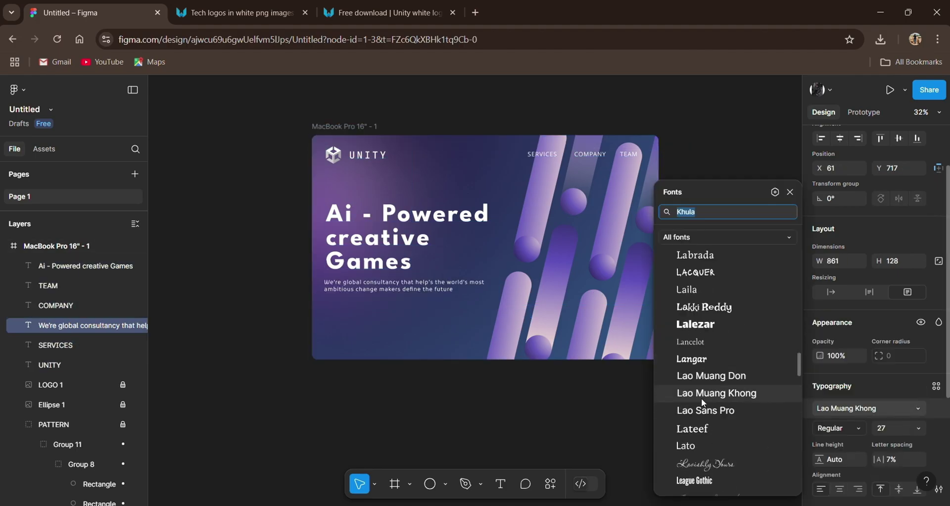
scroll(708, 425, "down", 3)
scroll(717, 437, "down", 8)
scroll(718, 437, "down", 5)
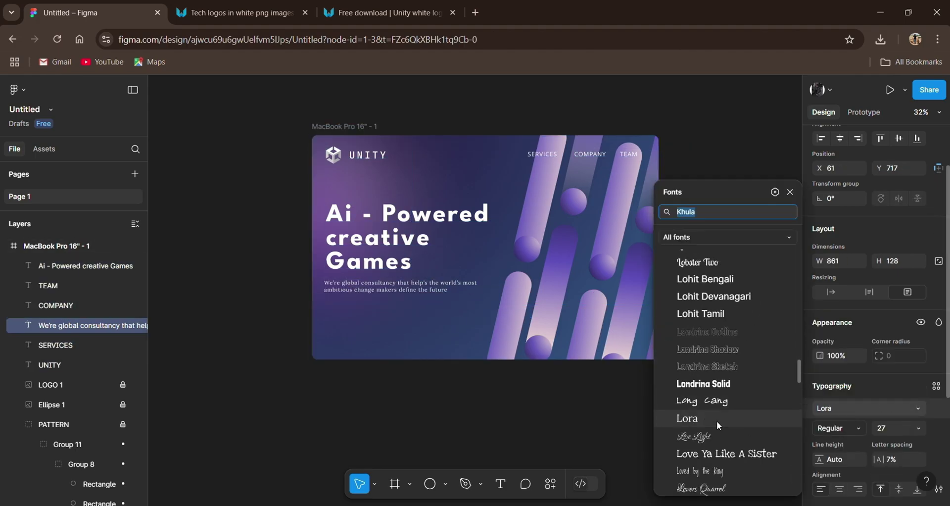
scroll(709, 388, "down", 5)
scroll(709, 387, "down", 2)
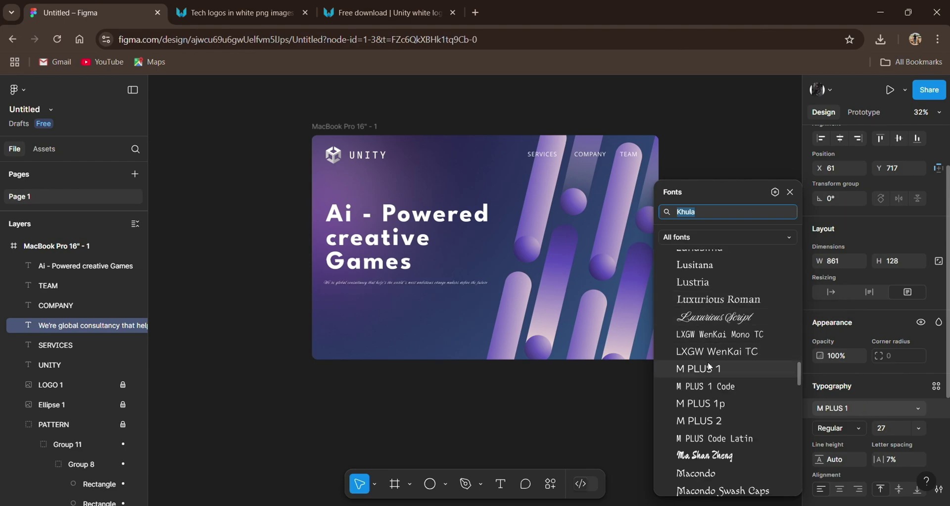
left_click(709, 403)
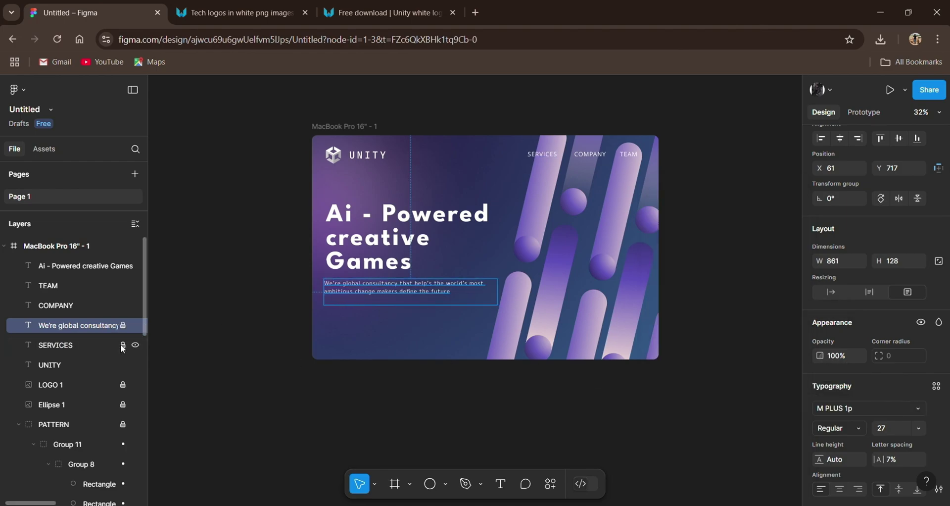
left_click(292, 388)
left_click(44, 148)
Insert a Simple Design System Button Danger instance in SDS Dark color mode.
left_click(45, 242)
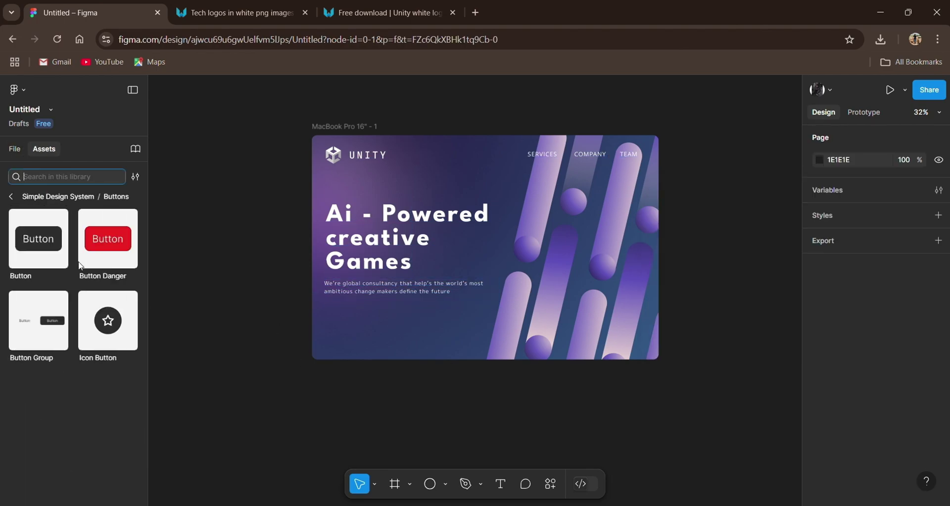
left_click(108, 239)
scroll(238, 396, "down", 3)
left_click(271, 475)
left_click(245, 486)
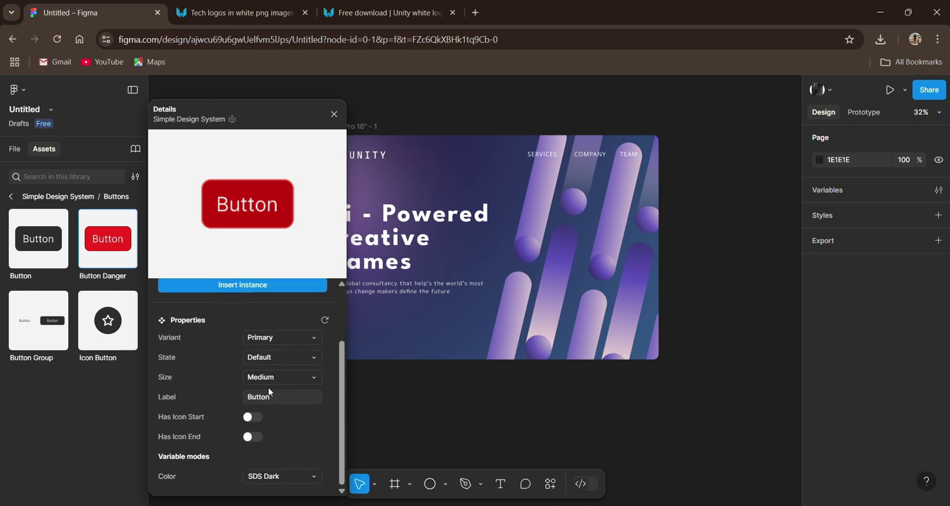
left_click(243, 284)
Place the button under the tagline and give it a corner radius of 20.
left_click_drag(380, 336, 363, 328)
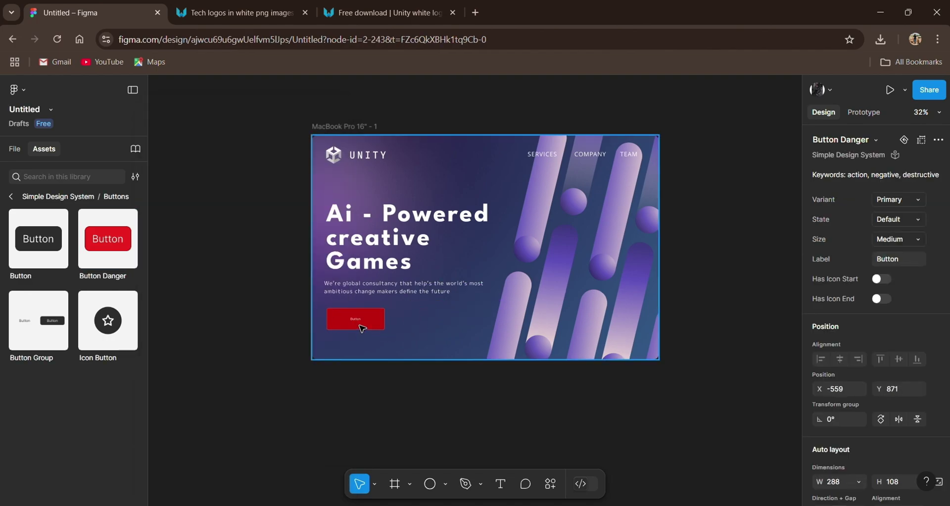
double_click(360, 317)
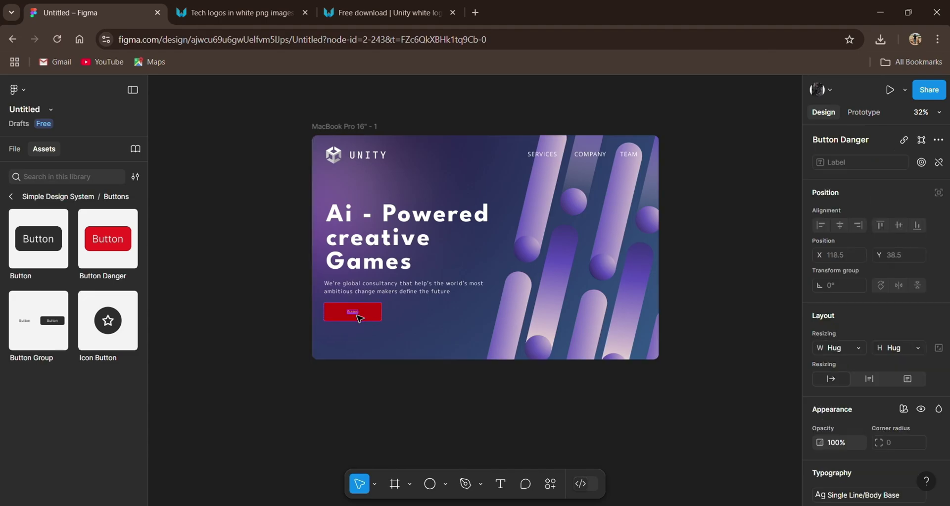
scroll(861, 228, "down", 5)
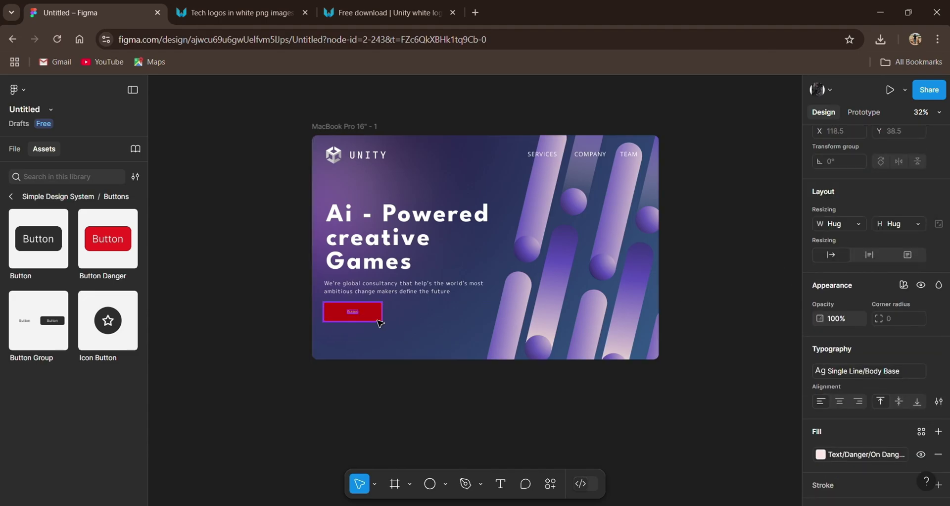
key("Escape")
key("ctrl+z")
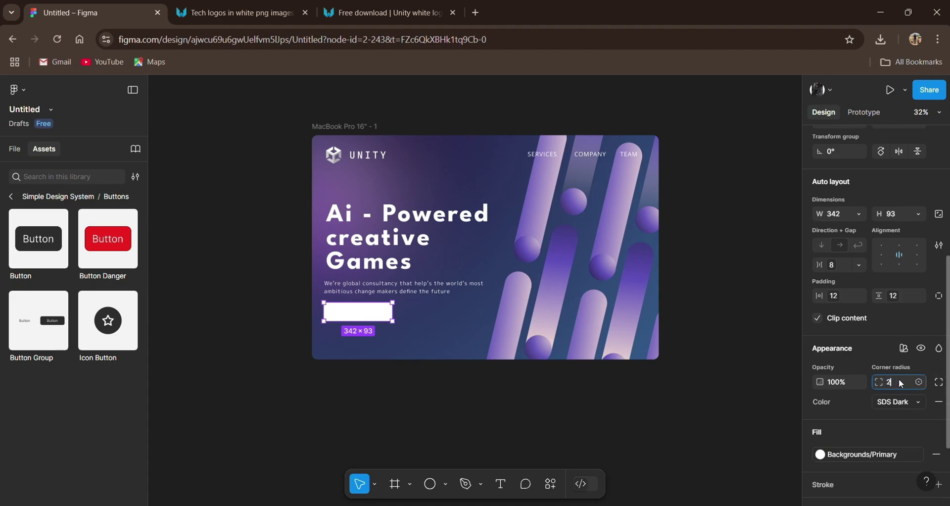
key("Escape")
key("ctrl+z")
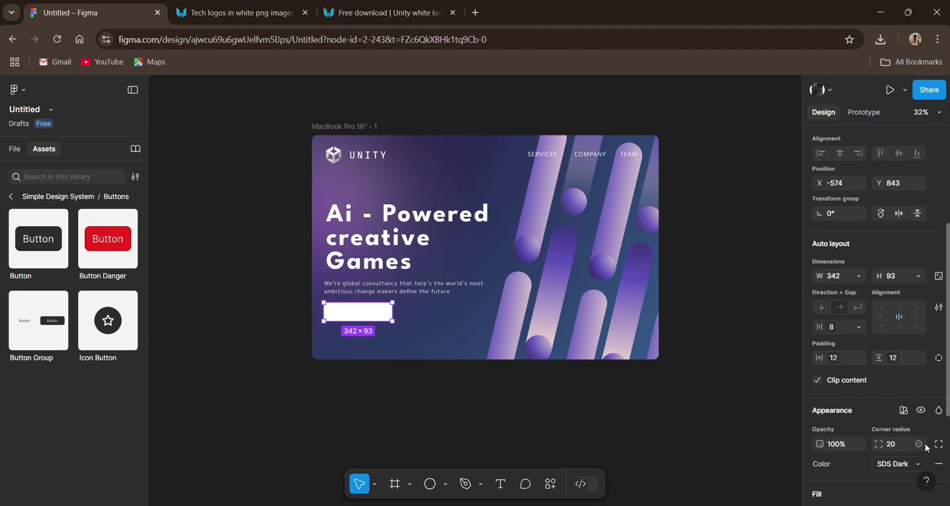
key("Escape")
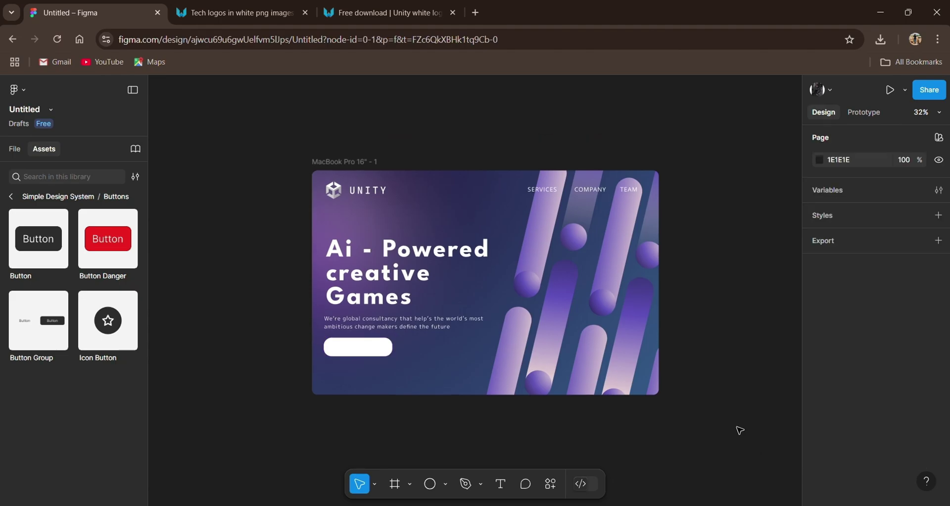
scroll(739, 428, "up", 5)
Widen the white pill button to 393×83.
key("ctrl+z")
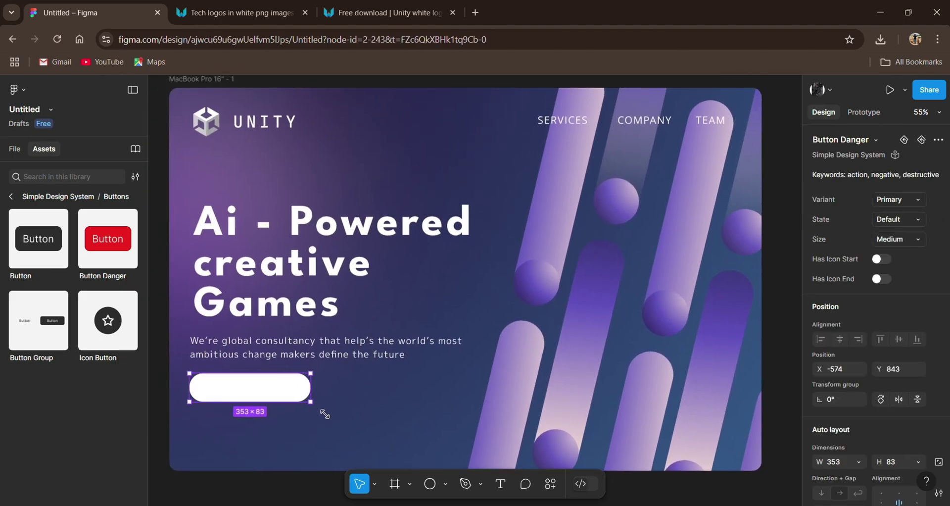
left_click_drag(314, 413, 324, 403)
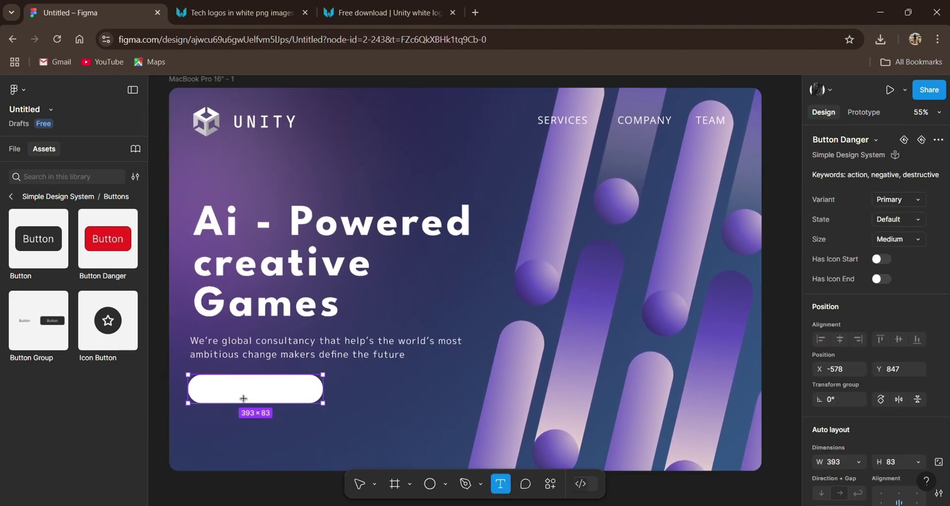
left_click_drag(491, 303, 629, 334)
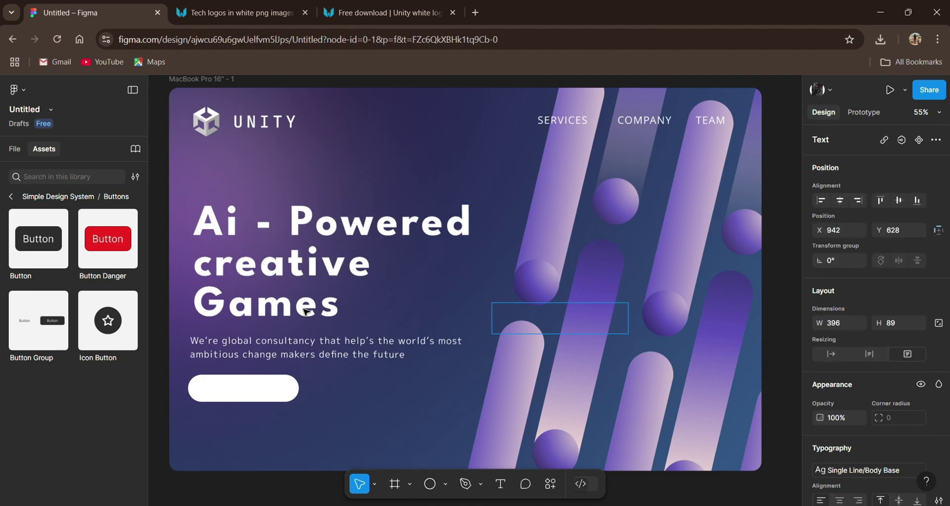
key("Escape")
Copy the TEAM text as an EXPLORE label in dark 120E25 and place it inside the button.
left_click(127, 367)
mouse_move(711, 119)
left_mouse_down()
mouse_move(408, 386)
mouse_move(408, 396)
left_mouse_up()
scroll(865, 346, "down", 3)
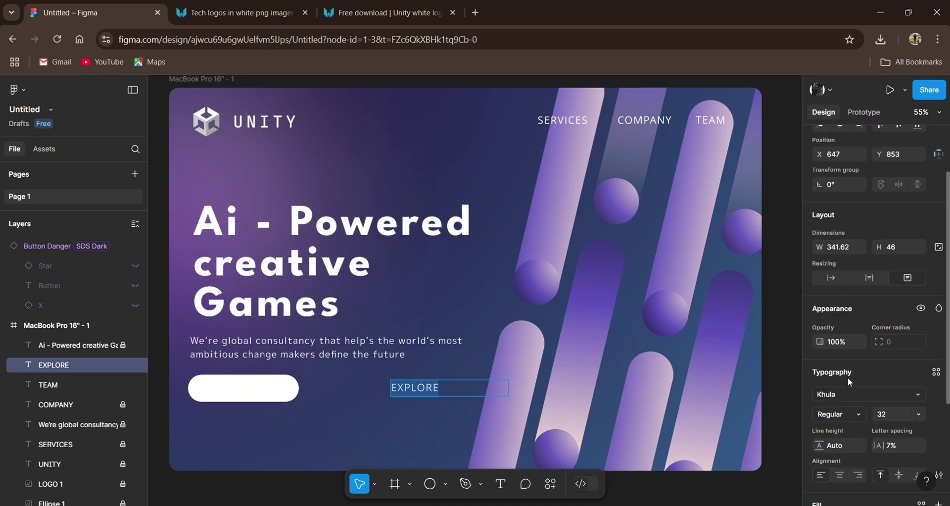
left_click(819, 480)
left_click(698, 466)
left_click_drag(431, 391, 279, 392)
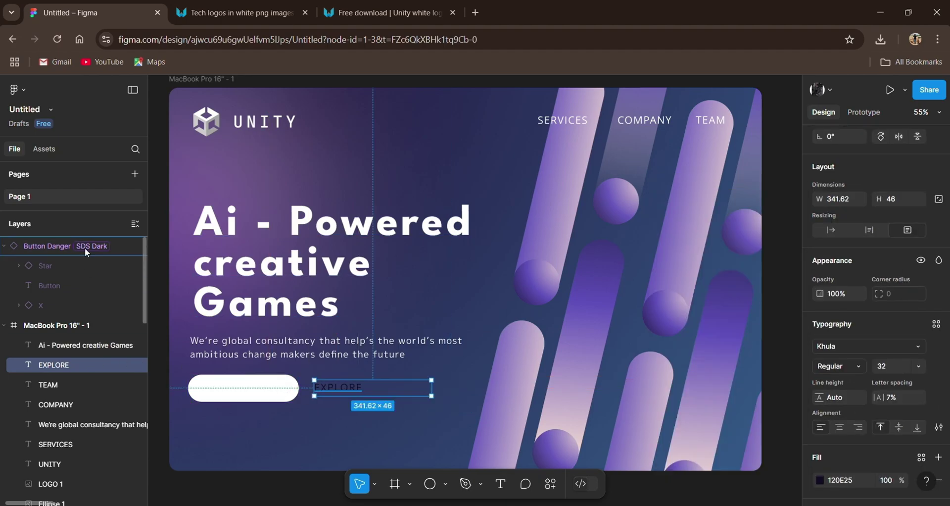
left_click_drag(74, 365, 85, 246)
Set the EXPLORE label to font size 36.
double_click(250, 390)
scroll(865, 296, "down", 2)
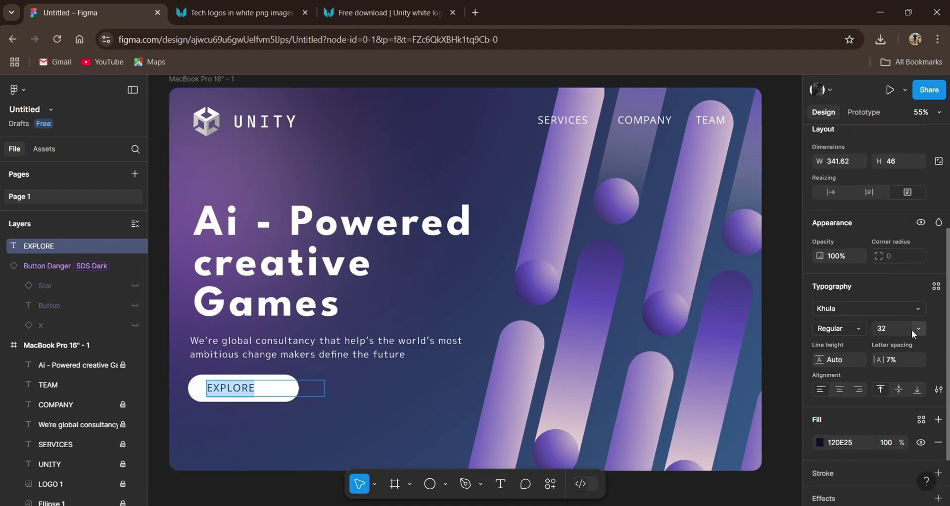
left_click(918, 329)
left_click(891, 364)
key("Escape")
scroll(434, 383, "up", 1, "ctrl")
scroll(307, 397, "up", 3, "ctrl")
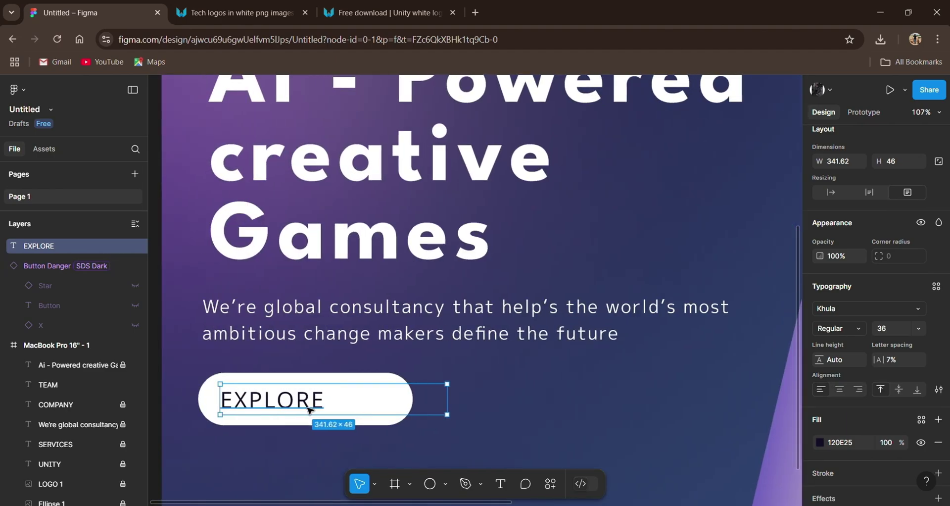
key("Escape")
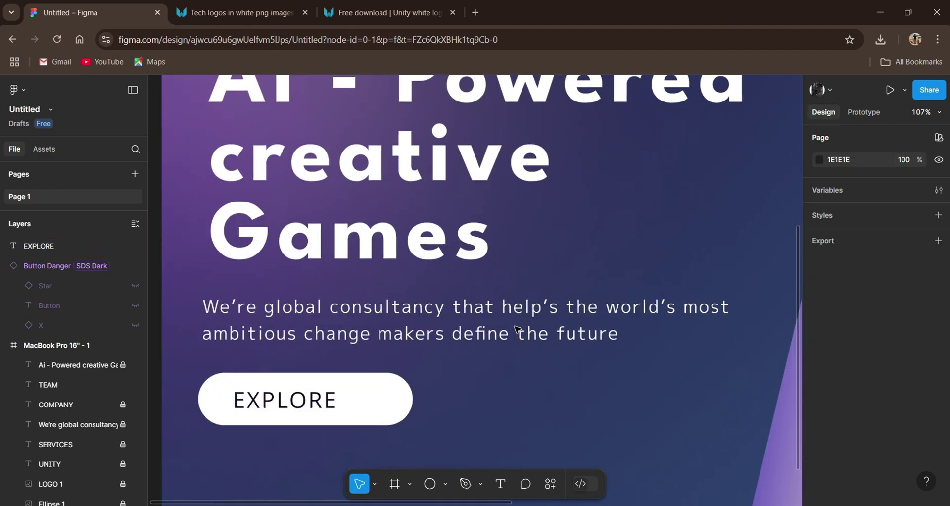
scroll(218, 300, "down", 2, "ctrl")
Insert the Arrow right-circle icon from Simple Design System's Icons library.
left_click(44, 148)
left_click(10, 197)
scroll(65, 302, "down", 5)
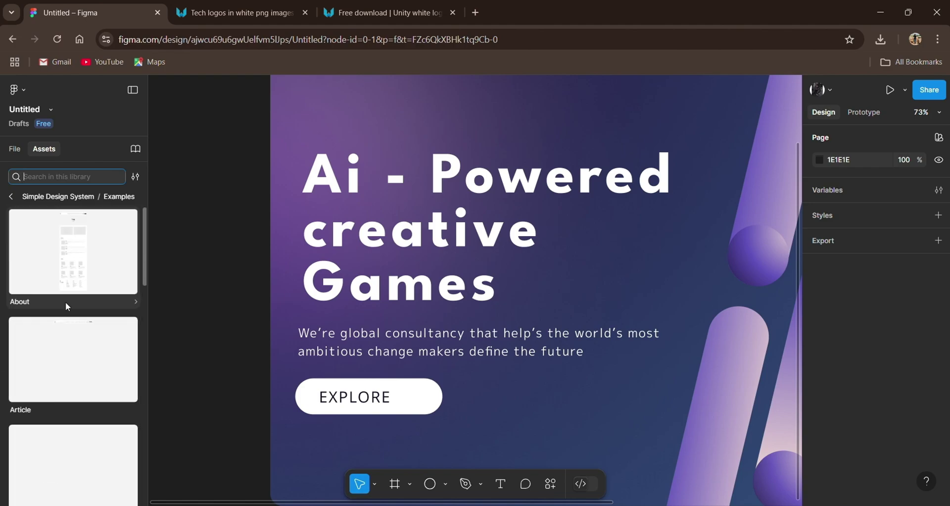
left_click(59, 311)
scroll(85, 310, "down", 5)
left_click(108, 416)
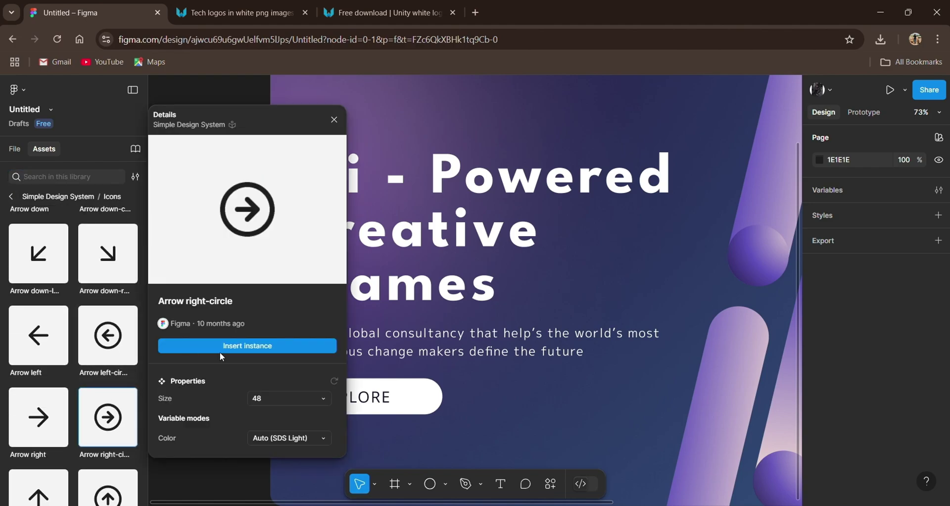
left_click(272, 345)
left_click(108, 417)
left_click(271, 438)
left_click(270, 438)
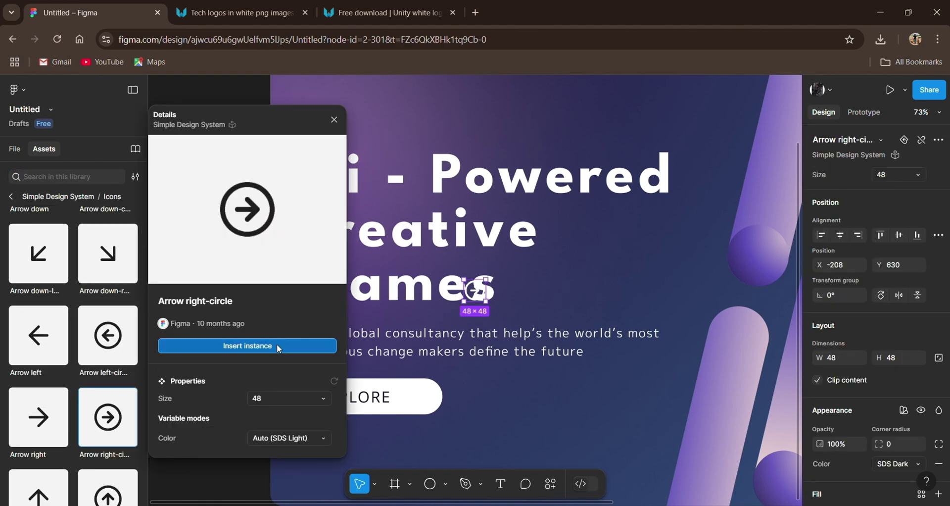
left_click(277, 345)
Place the arrow icon beside EXPLORE inside the button at about 45×42.
mouse_move(481, 295)
left_mouse_down()
mouse_move(429, 397)
mouse_move(438, 414)
mouse_move(417, 414)
left_mouse_up()
scroll(482, 370, "up", 5)
scroll(483, 370, "left", 3)
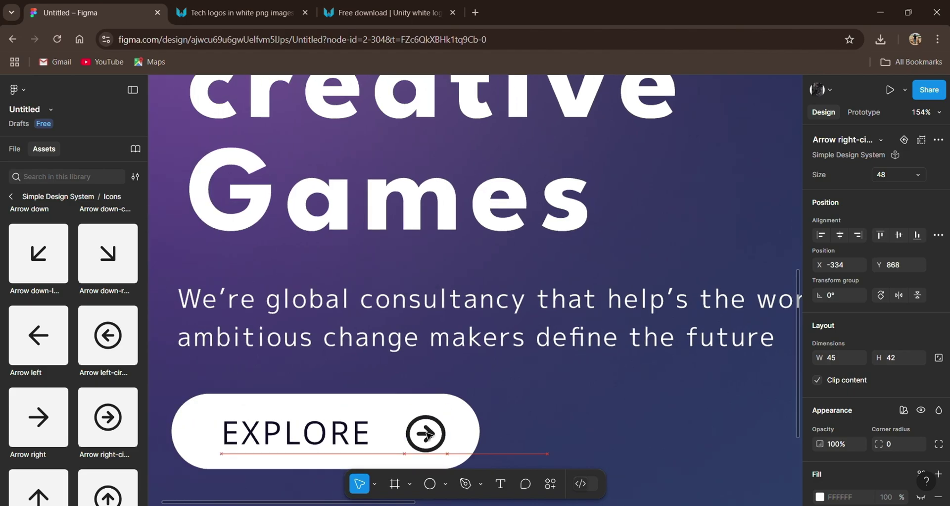
left_click(534, 434)
scroll(532, 432, "down", 3)
left_click(465, 439)
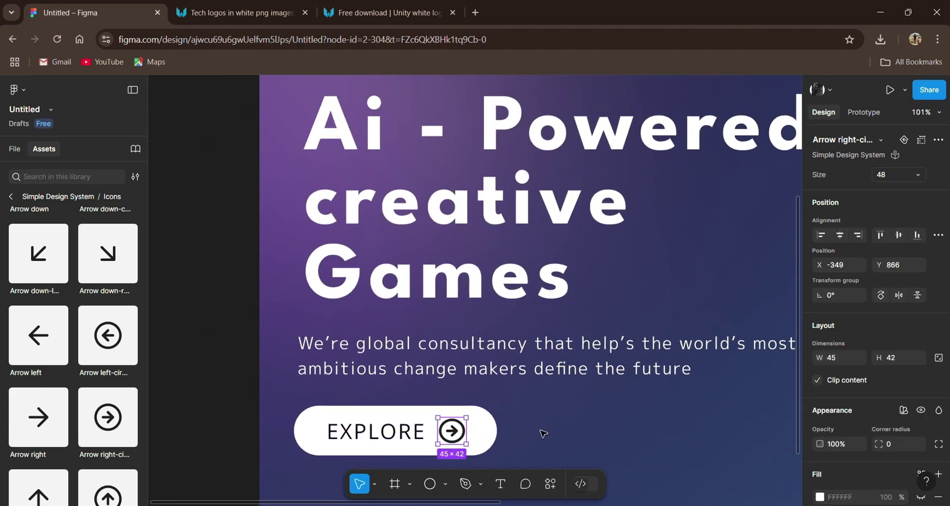
left_click(540, 433)
scroll(545, 395, "down", 3)
scroll(569, 356, "down", 2)
scroll(569, 357, "right", 3)
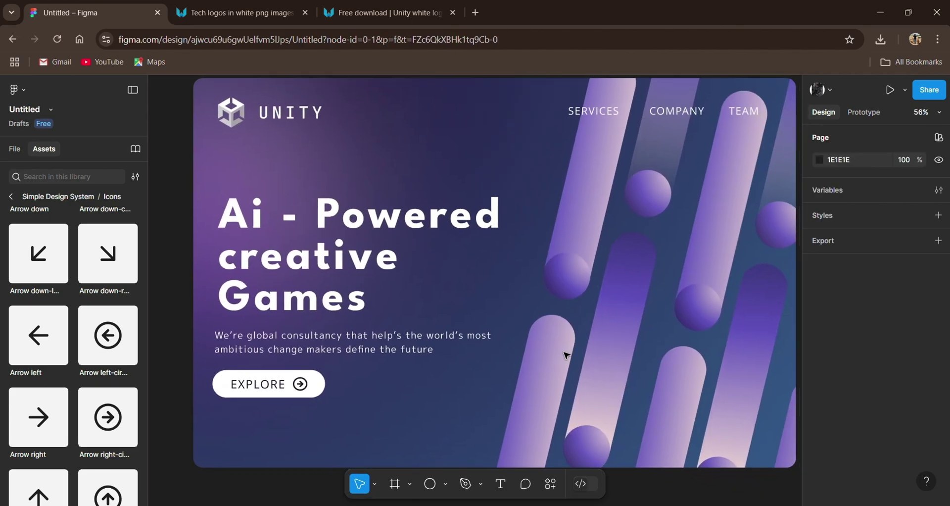
scroll(480, 431, "down", 1)
scroll(634, 379, "down", 1)
scroll(633, 380, "right", 1)
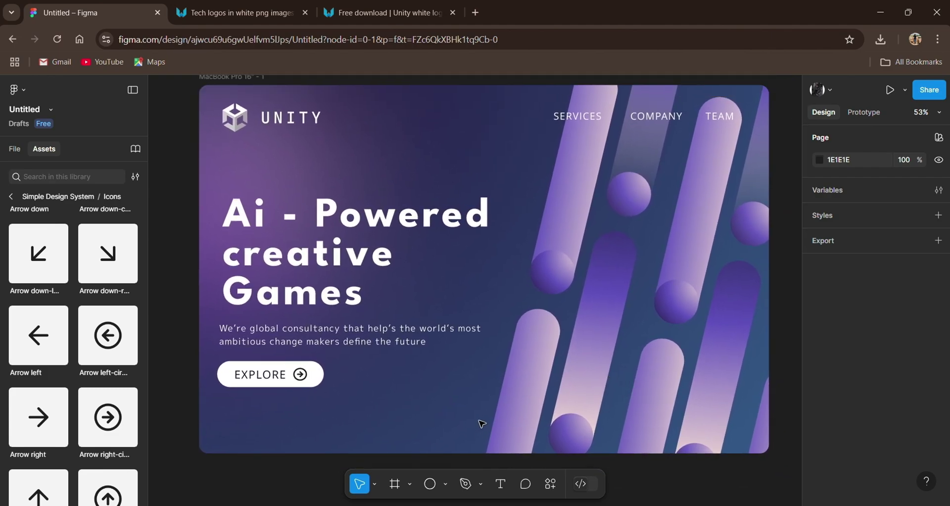
Insert the Minus icon and stretch it into a thin line at the frame's bottom-left.
scroll(94, 393, "down", 5)
scroll(94, 392, "down", 5)
scroll(94, 392, "down", 5)
scroll(96, 396, "down", 5)
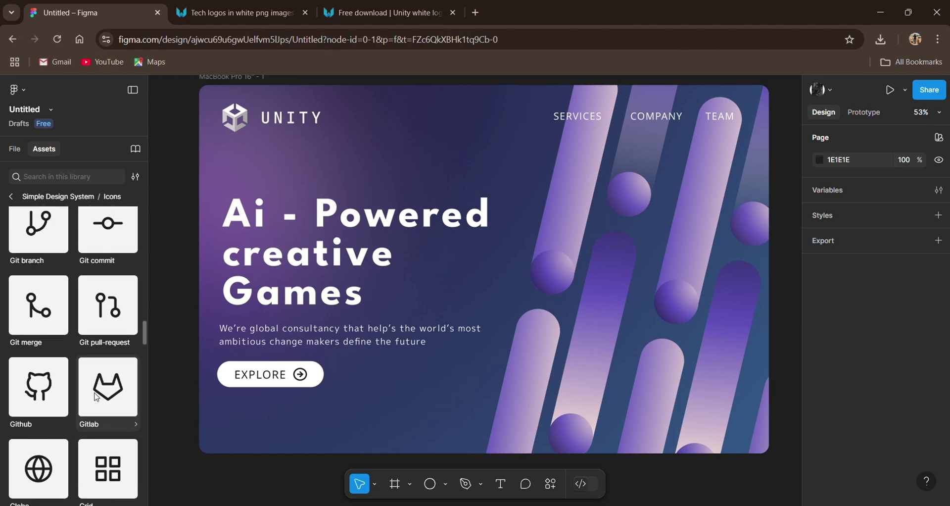
scroll(97, 397, "down", 5)
scroll(96, 397, "down", 5)
left_click(108, 295)
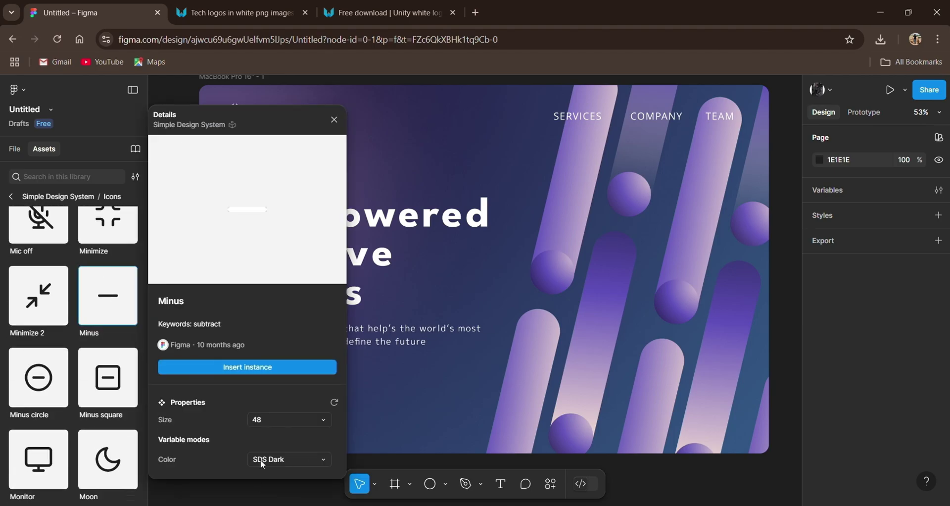
left_click(248, 367)
mouse_move(451, 343)
left_mouse_down()
mouse_move(217, 419)
mouse_move(270, 430)
left_mouse_up()
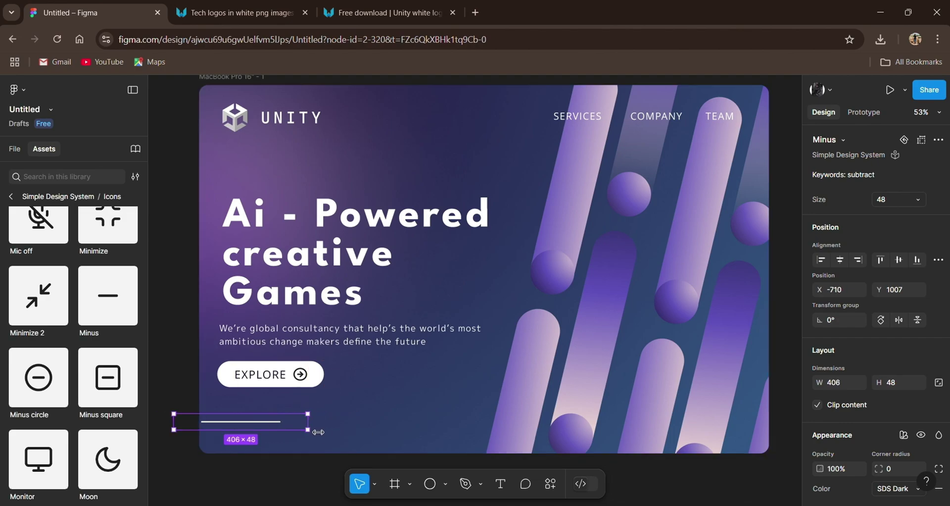
left_click_drag(209, 426, 216, 430)
Copy the TEAM text to the bottom and retype it as the capitalised credit line at size 24.
left_click(730, 127)
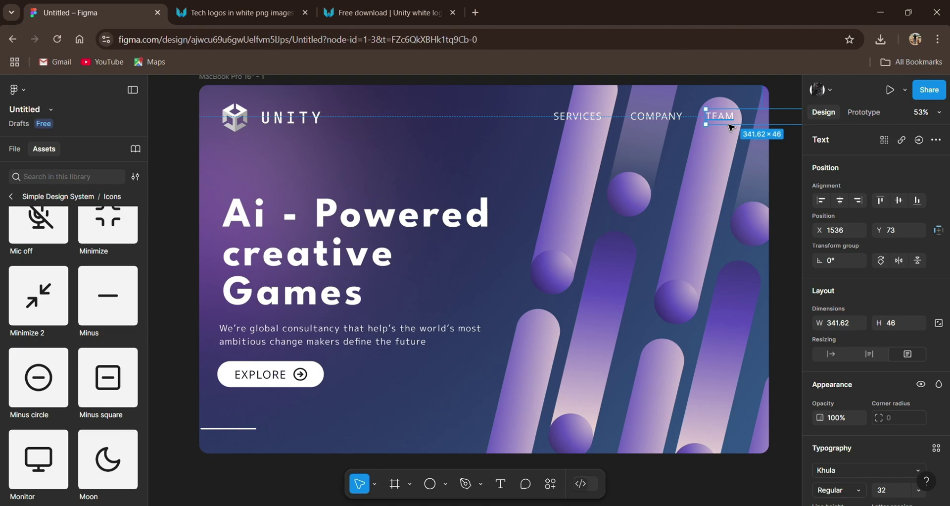
left_click_drag(730, 127, 303, 438)
double_click(303, 437)
type("ANISH WORKSPACE PRODUCTION")
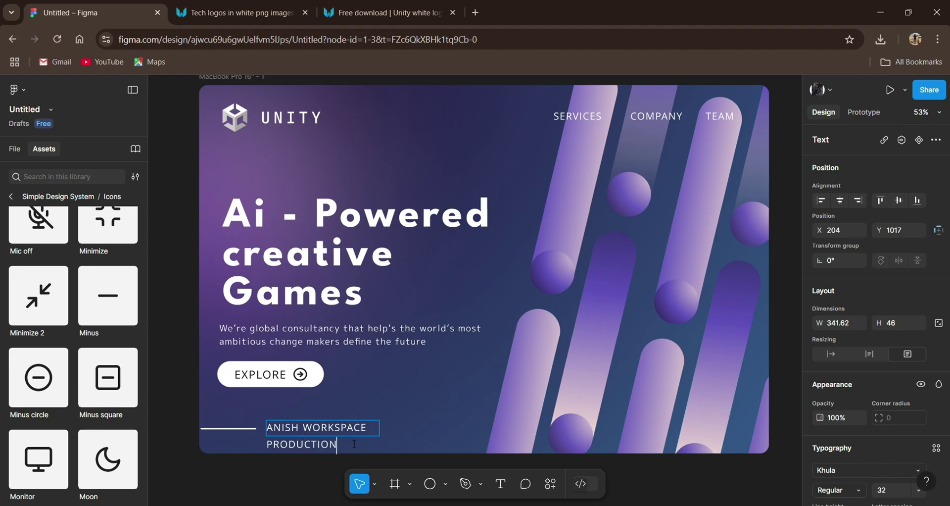
key("Escape")
mouse_move(380, 428)
left_mouse_down()
mouse_move(455, 439)
mouse_move(402, 429)
left_mouse_up()
left_click(918, 490)
left_click(888, 409)
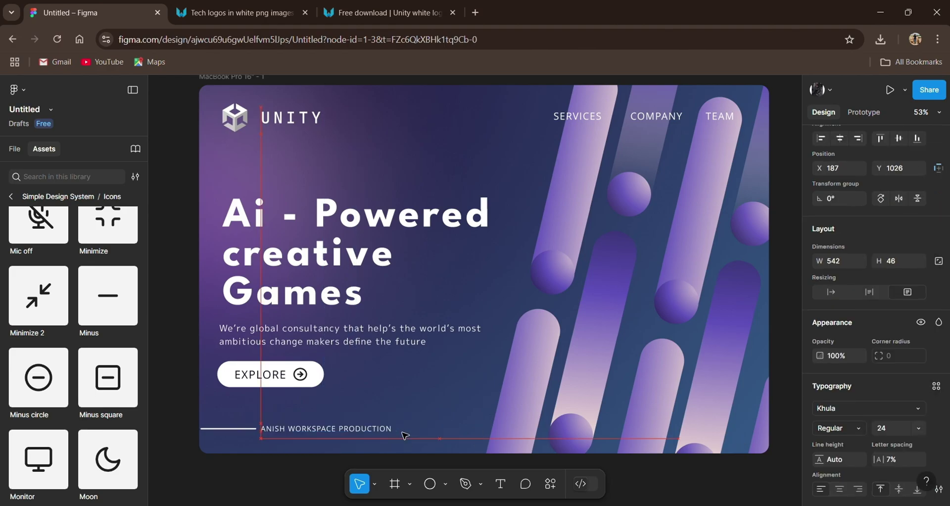
left_click(459, 444)
Duplicate the line to the right of the credit and align both lines with the text.
left_click_drag(257, 433, 452, 433)
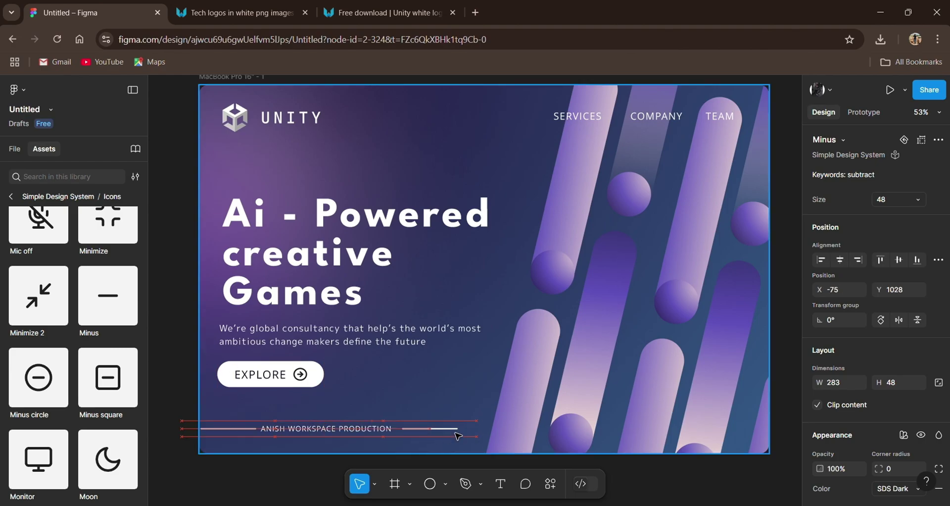
left_click_drag(525, 439, 490, 430)
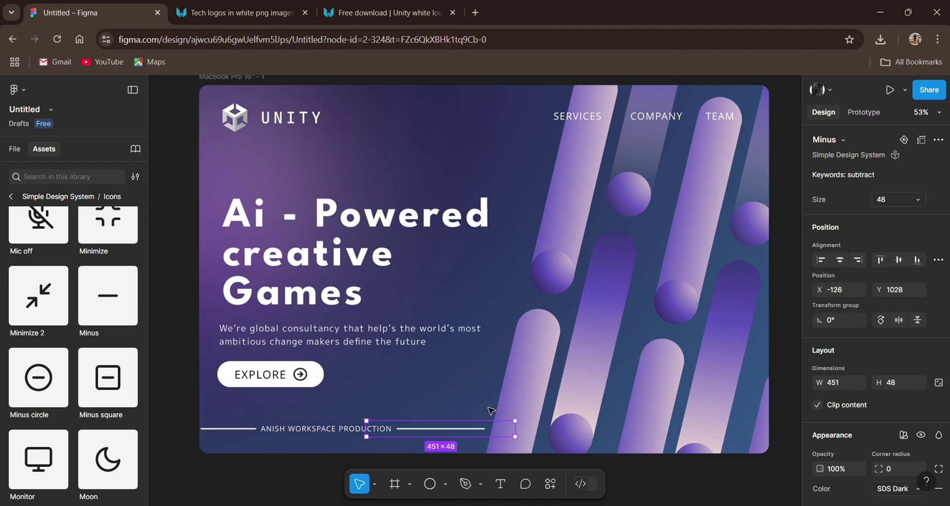
left_click(495, 462)
left_click_drag(321, 430, 321, 439)
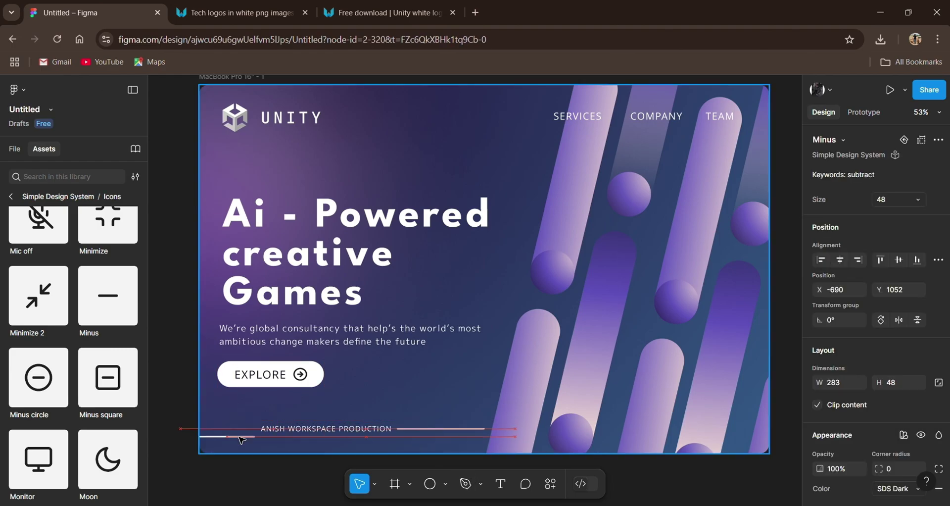
left_click_drag(462, 435, 462, 443)
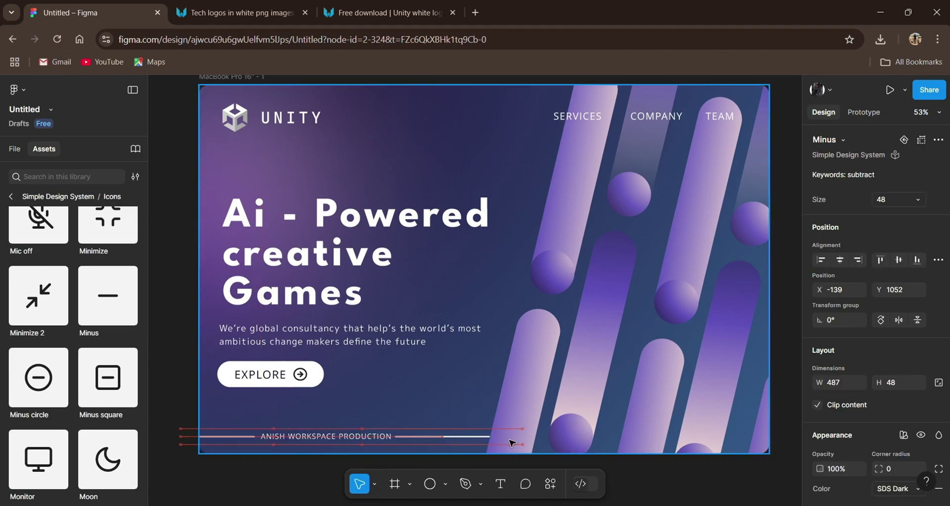
left_click(474, 408)
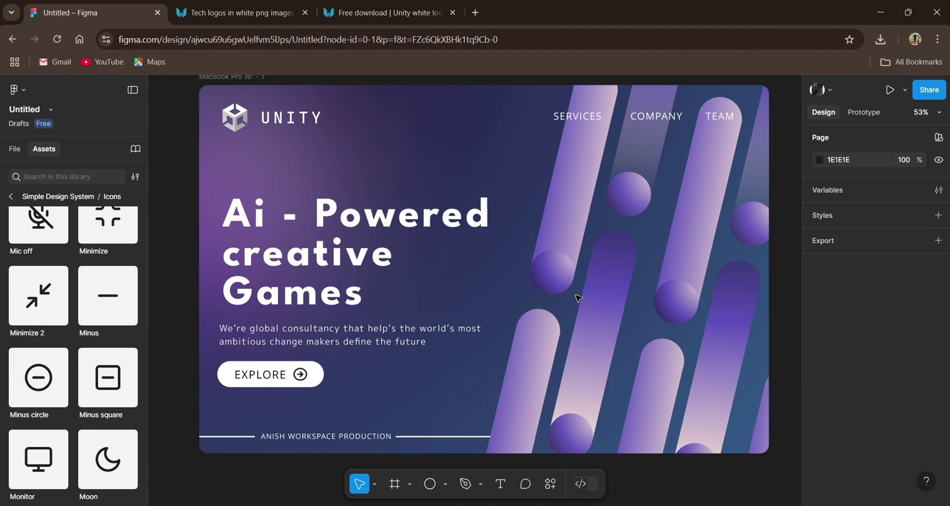
Move the button, arrow, Minus line and EXPLORE layers into the MacBook Pro 16" - 1 frame.
scroll(642, 299, "up", 2)
key("alt+1")
left_click(938, 241)
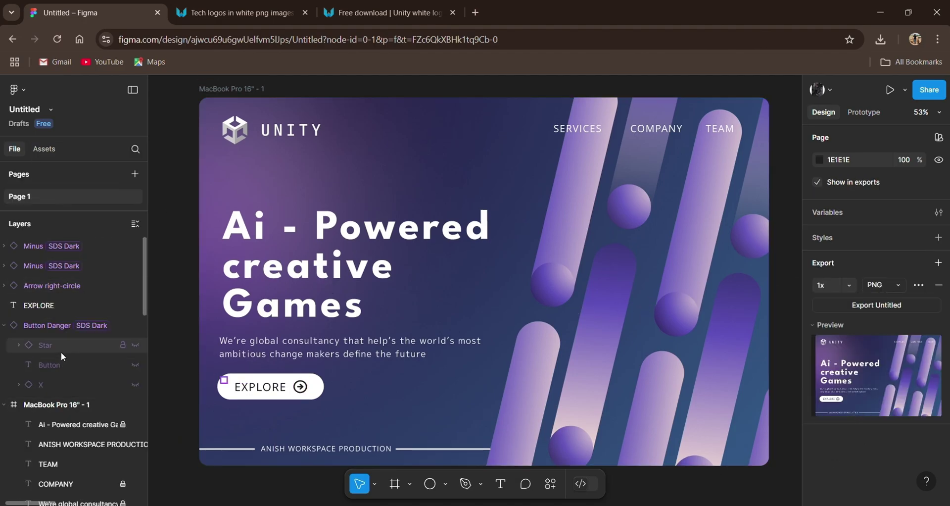
left_click_drag(49, 325, 45, 406)
left_click_drag(36, 289, 39, 330)
left_click_drag(44, 263, 44, 287)
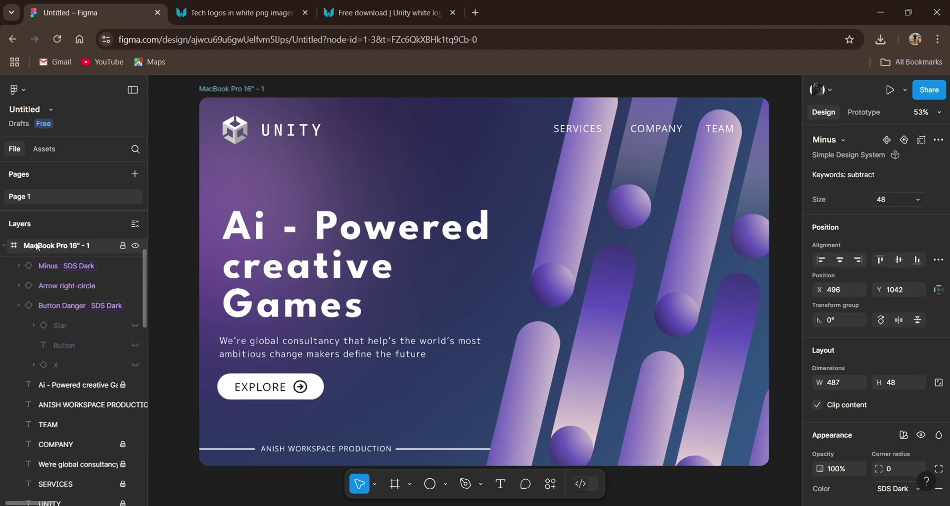
left_click_drag(45, 246, 44, 280)
left_click(782, 433)
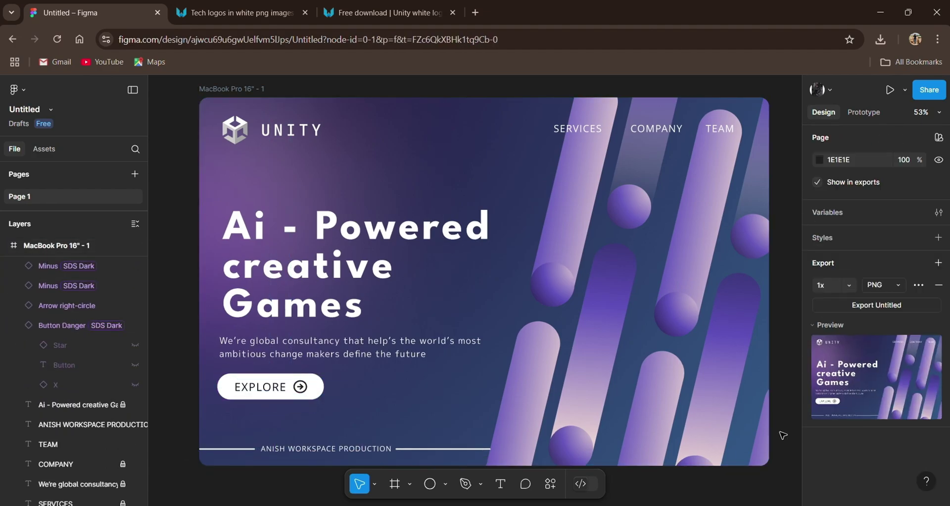
Set the MacBook Pro 16" - 1 frame to export at 4x JPEG.
key("shift+1")
scroll(346, 179, "up", 2, "ctrl")
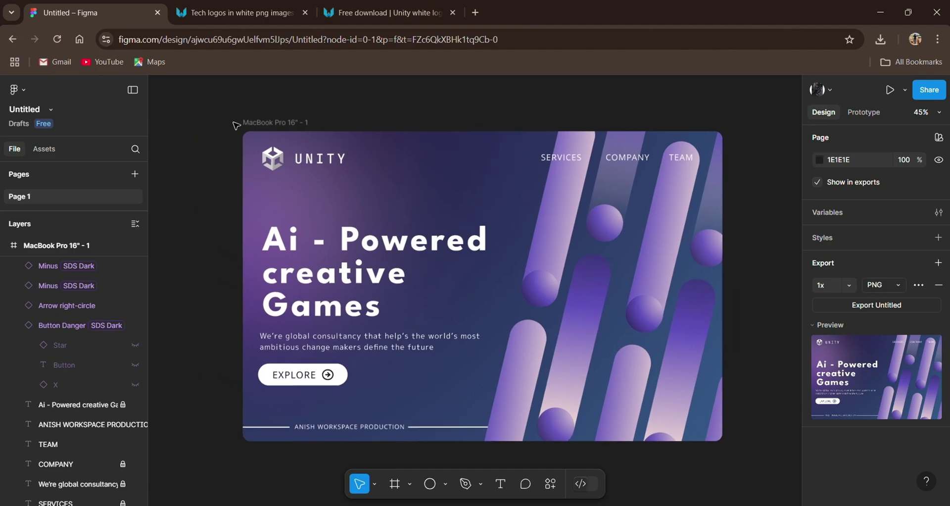
left_click(243, 123)
scroll(858, 408, "down", 5)
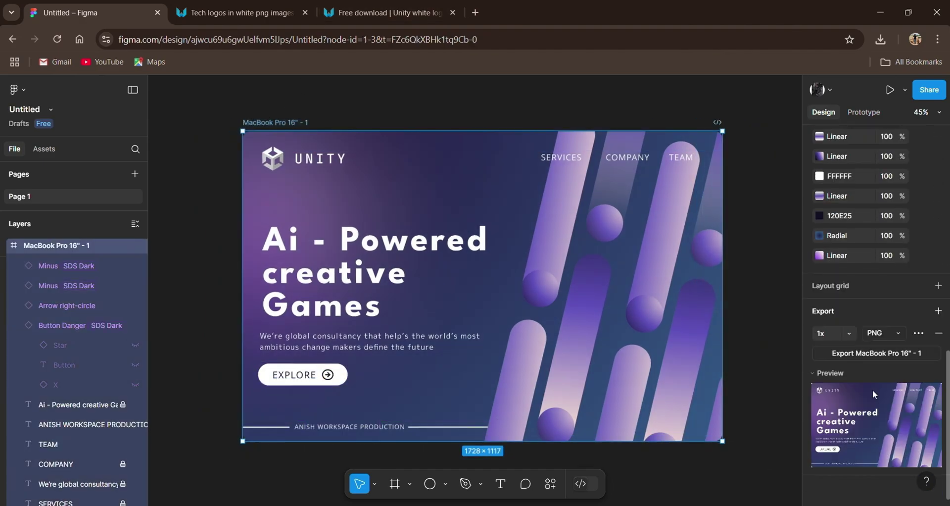
left_click(841, 333)
left_click(851, 368)
left_click(886, 333)
left_click(905, 354)
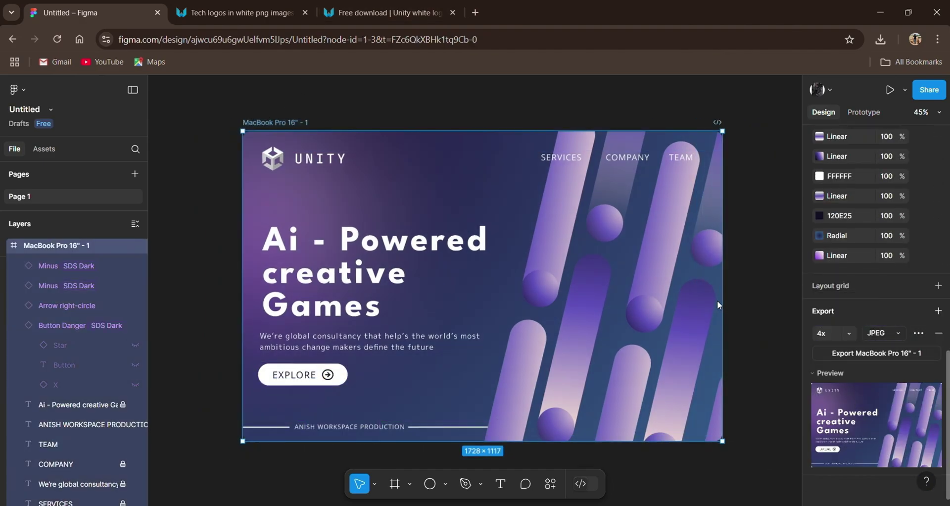